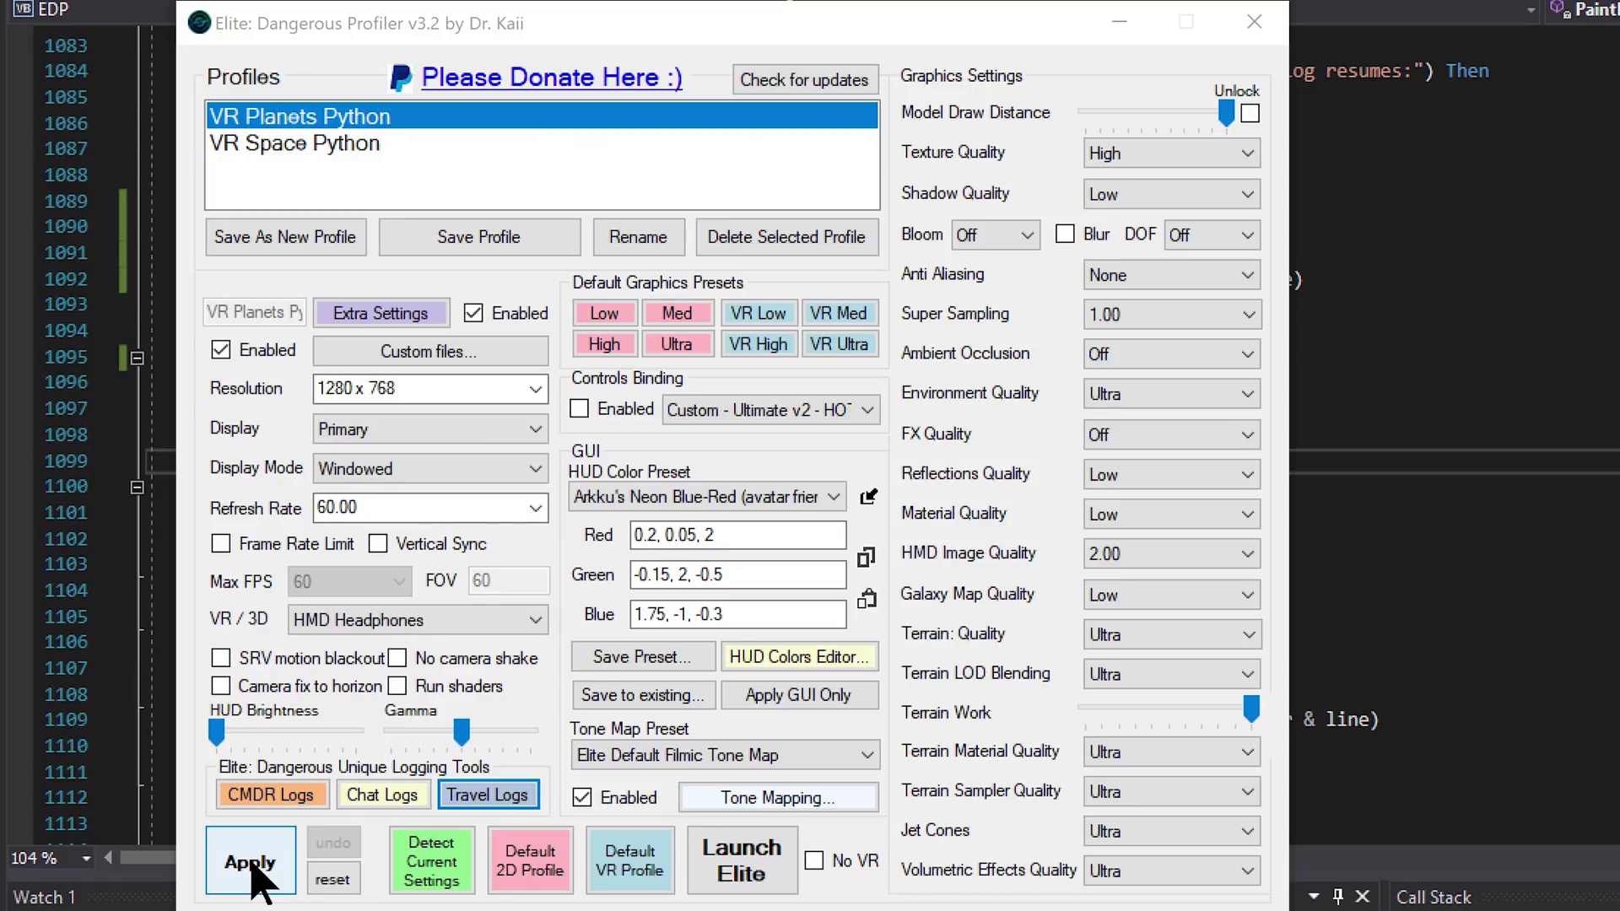
Step: Load the VR Space Python profile, the default VR profile and the default 2D profile to compare their settings
left_click(375, 149)
key("Up")
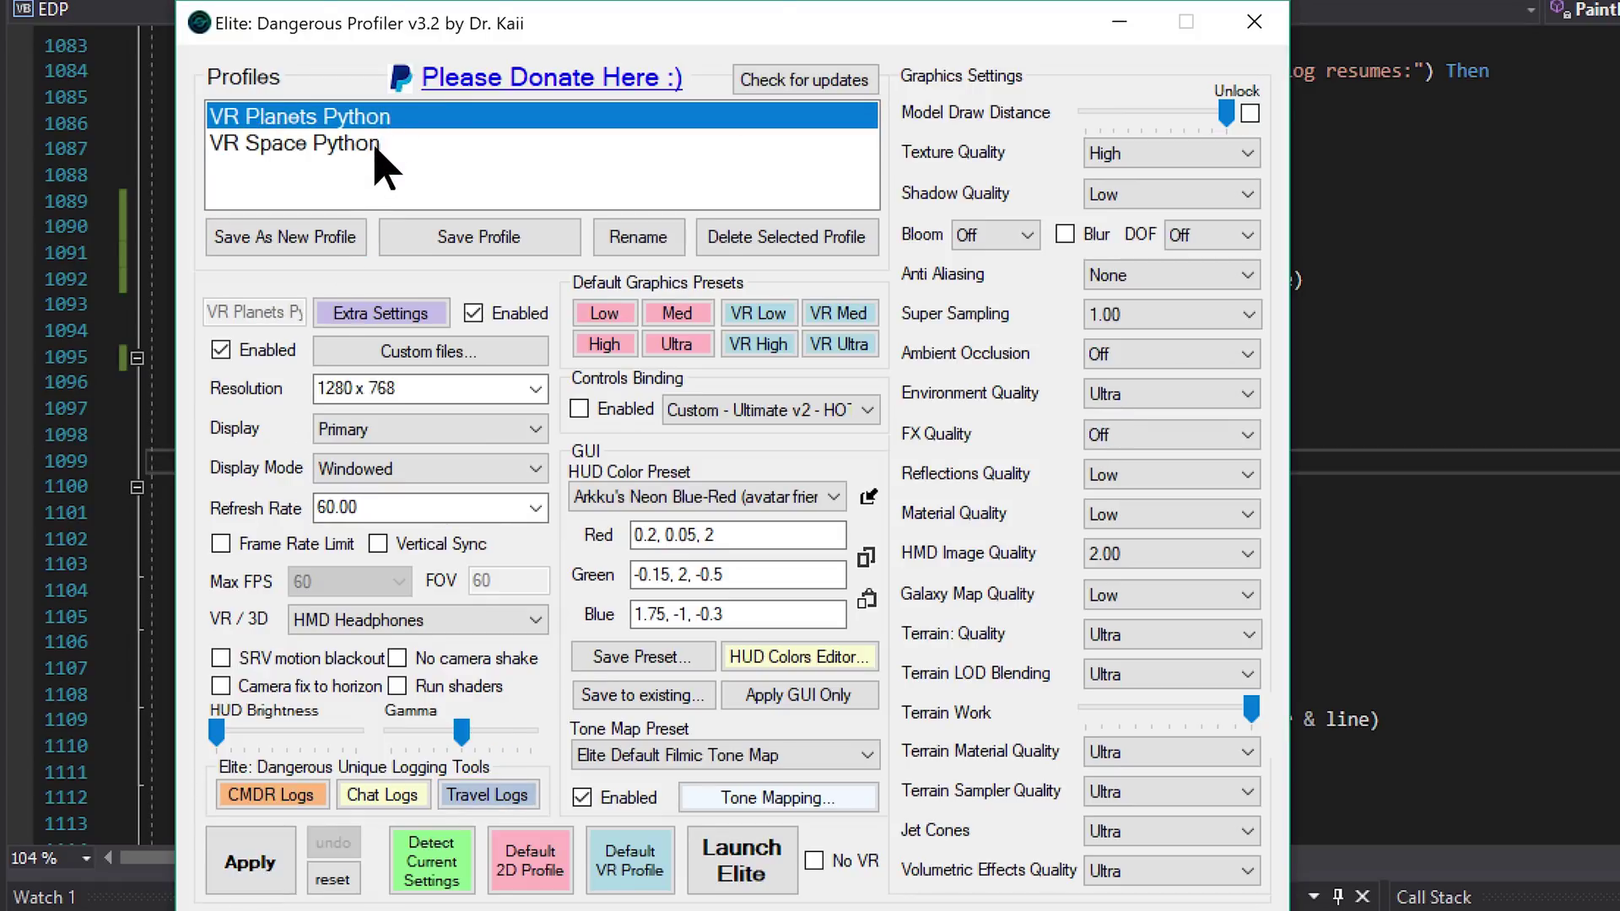
left_click(375, 149)
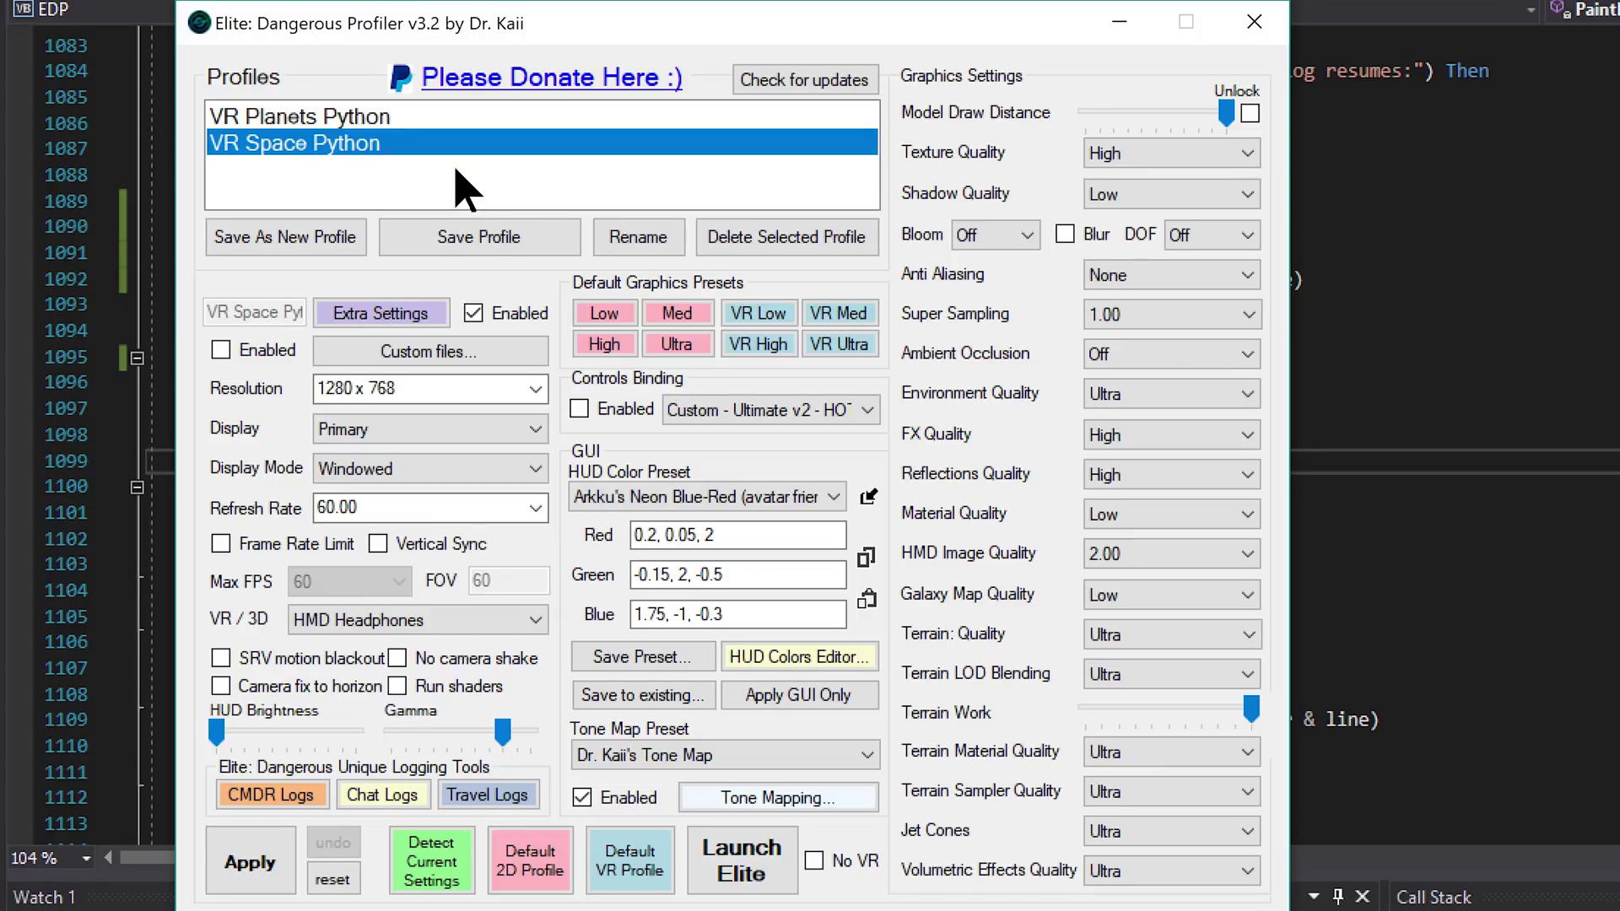
left_click(607, 857)
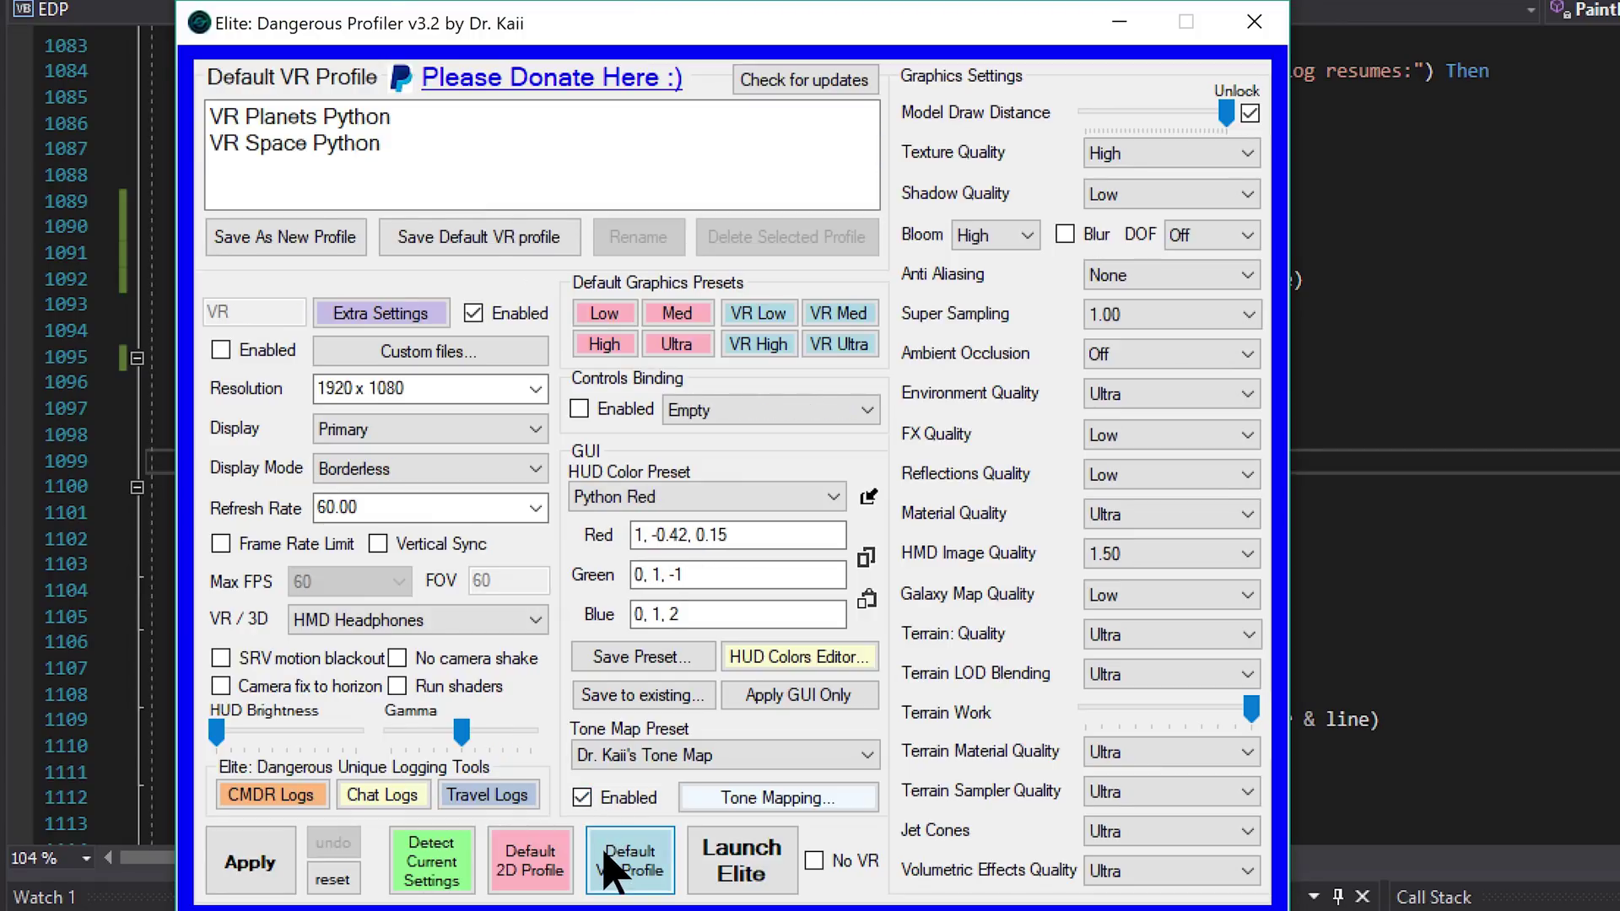
left_click(540, 869)
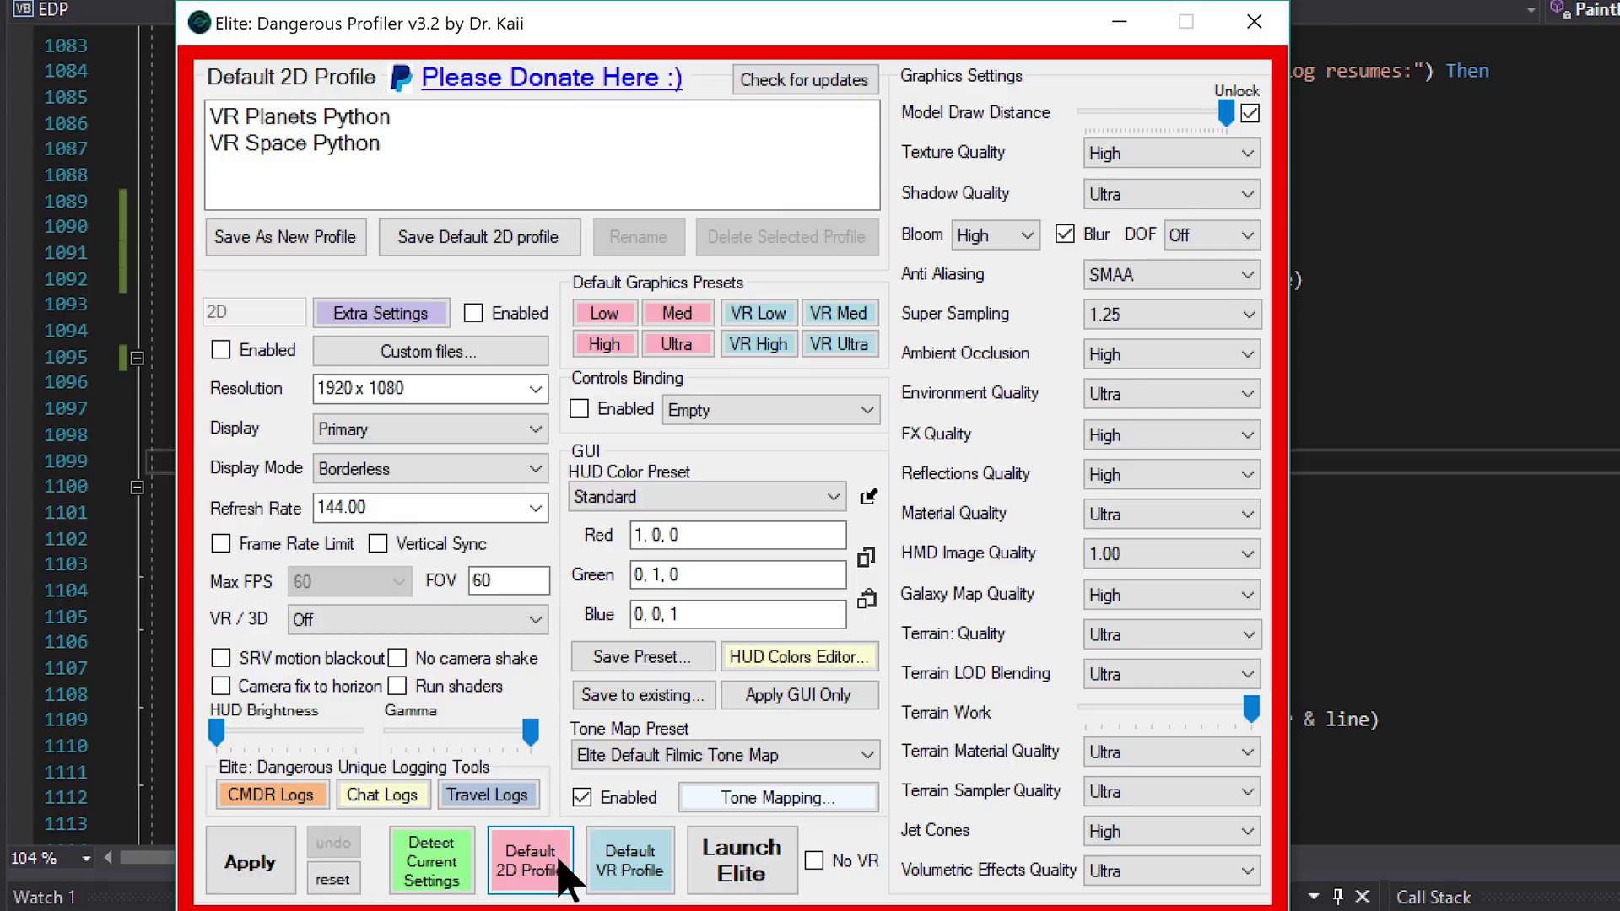
Step: Try green output values of about 0.04, 0.26 and 0.01 in the HUD Colors Editor, and close it without saving
left_click(764, 660)
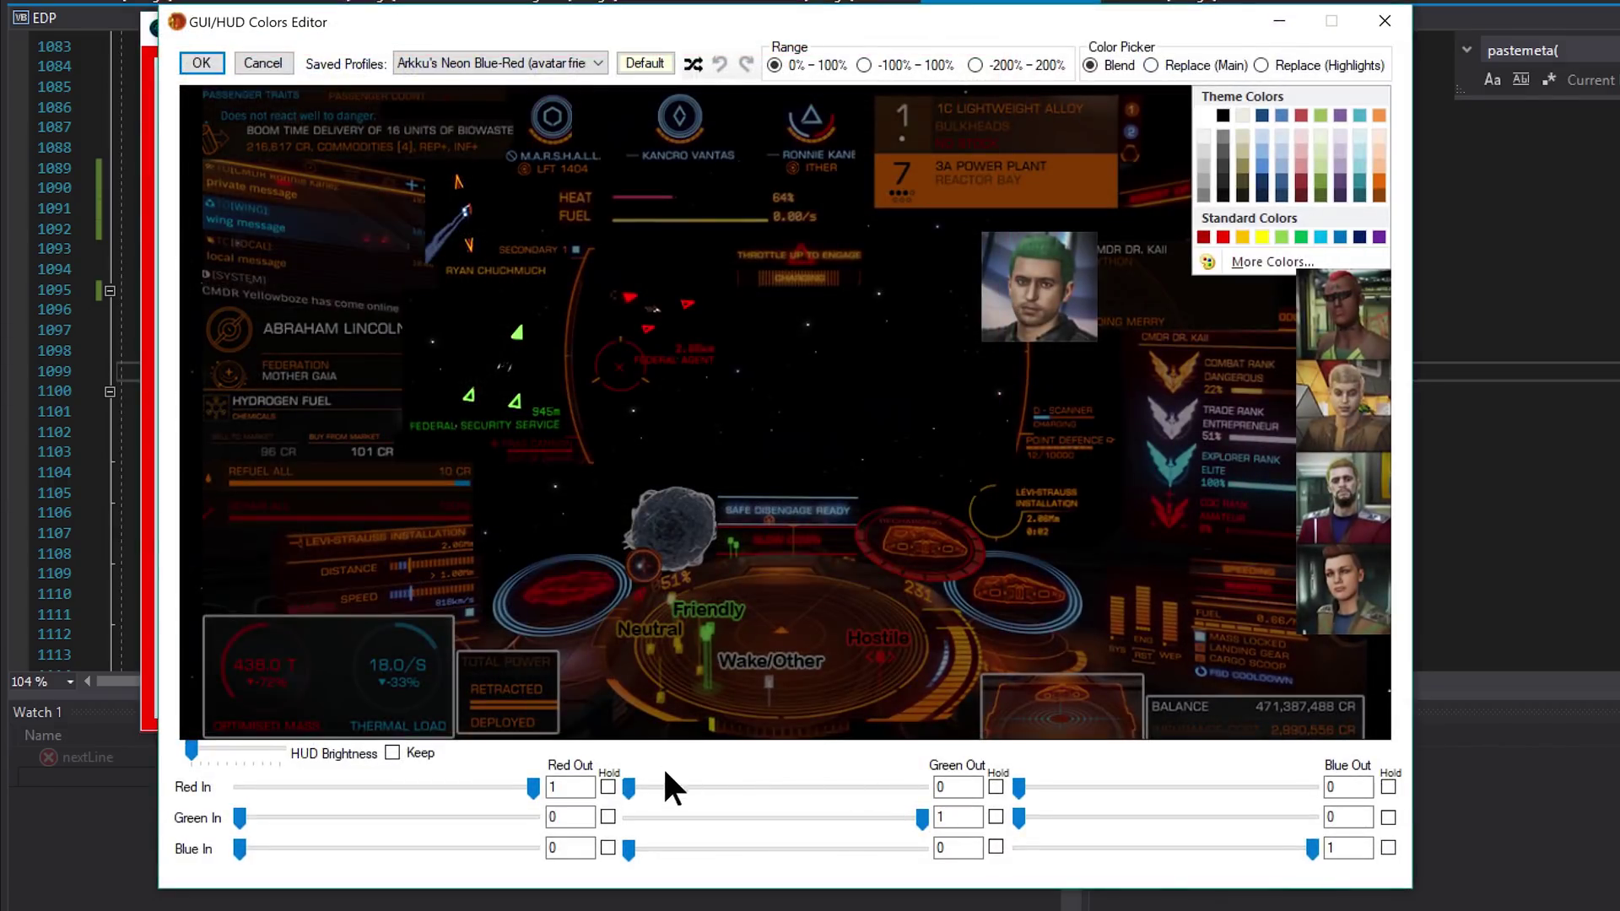
left_click_drag(703, 788, 633, 848)
left_click_drag(922, 818, 705, 818)
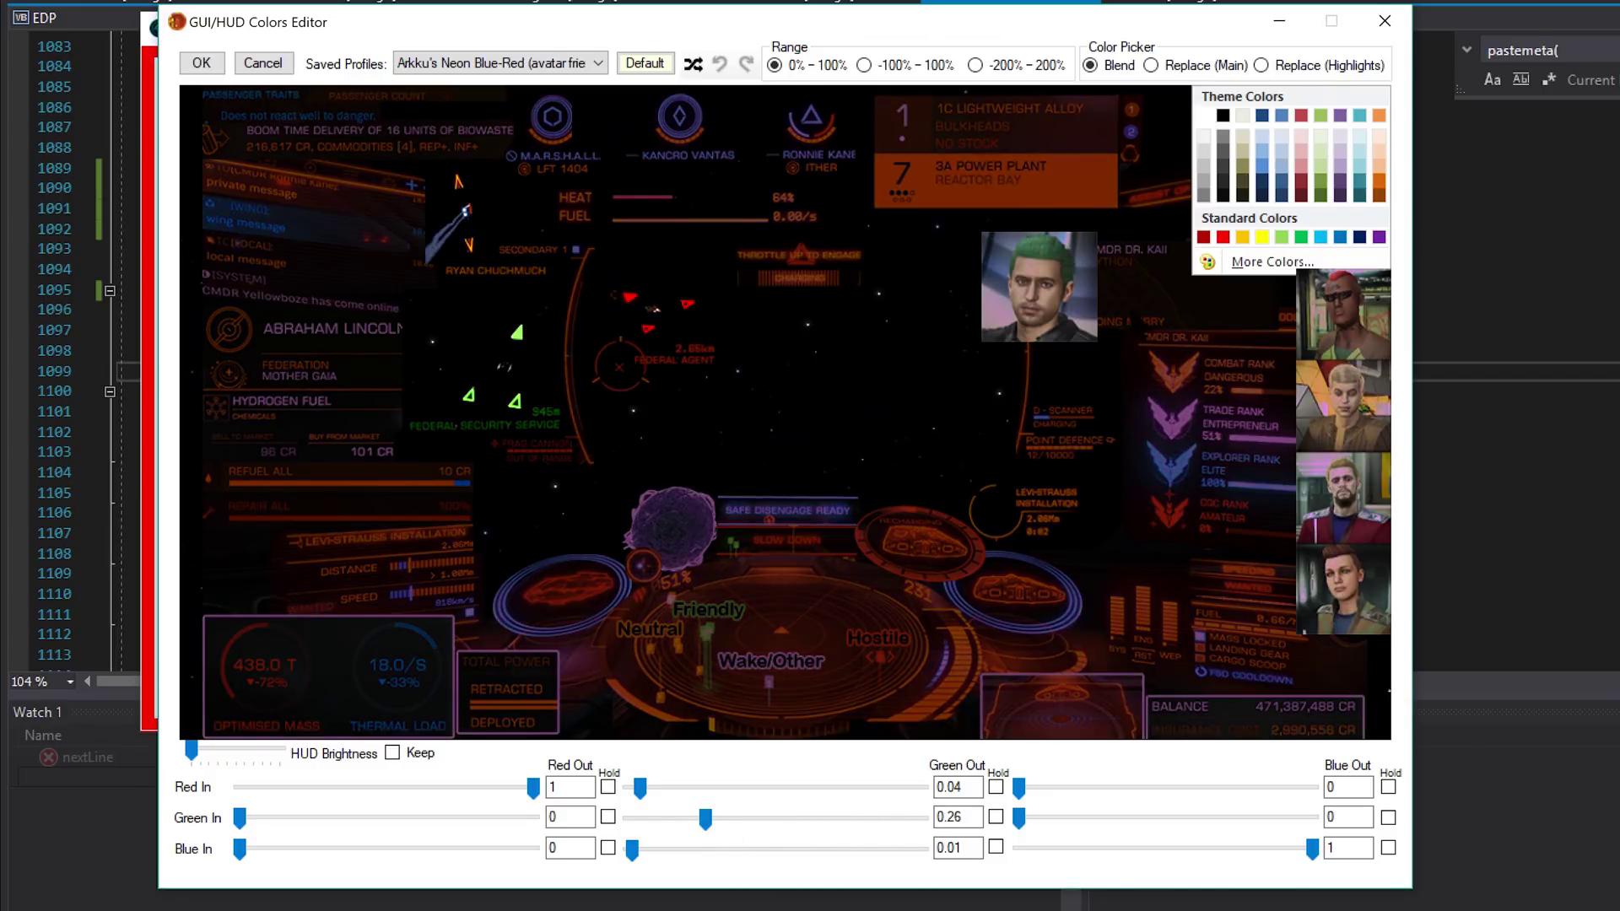
left_click(1385, 20)
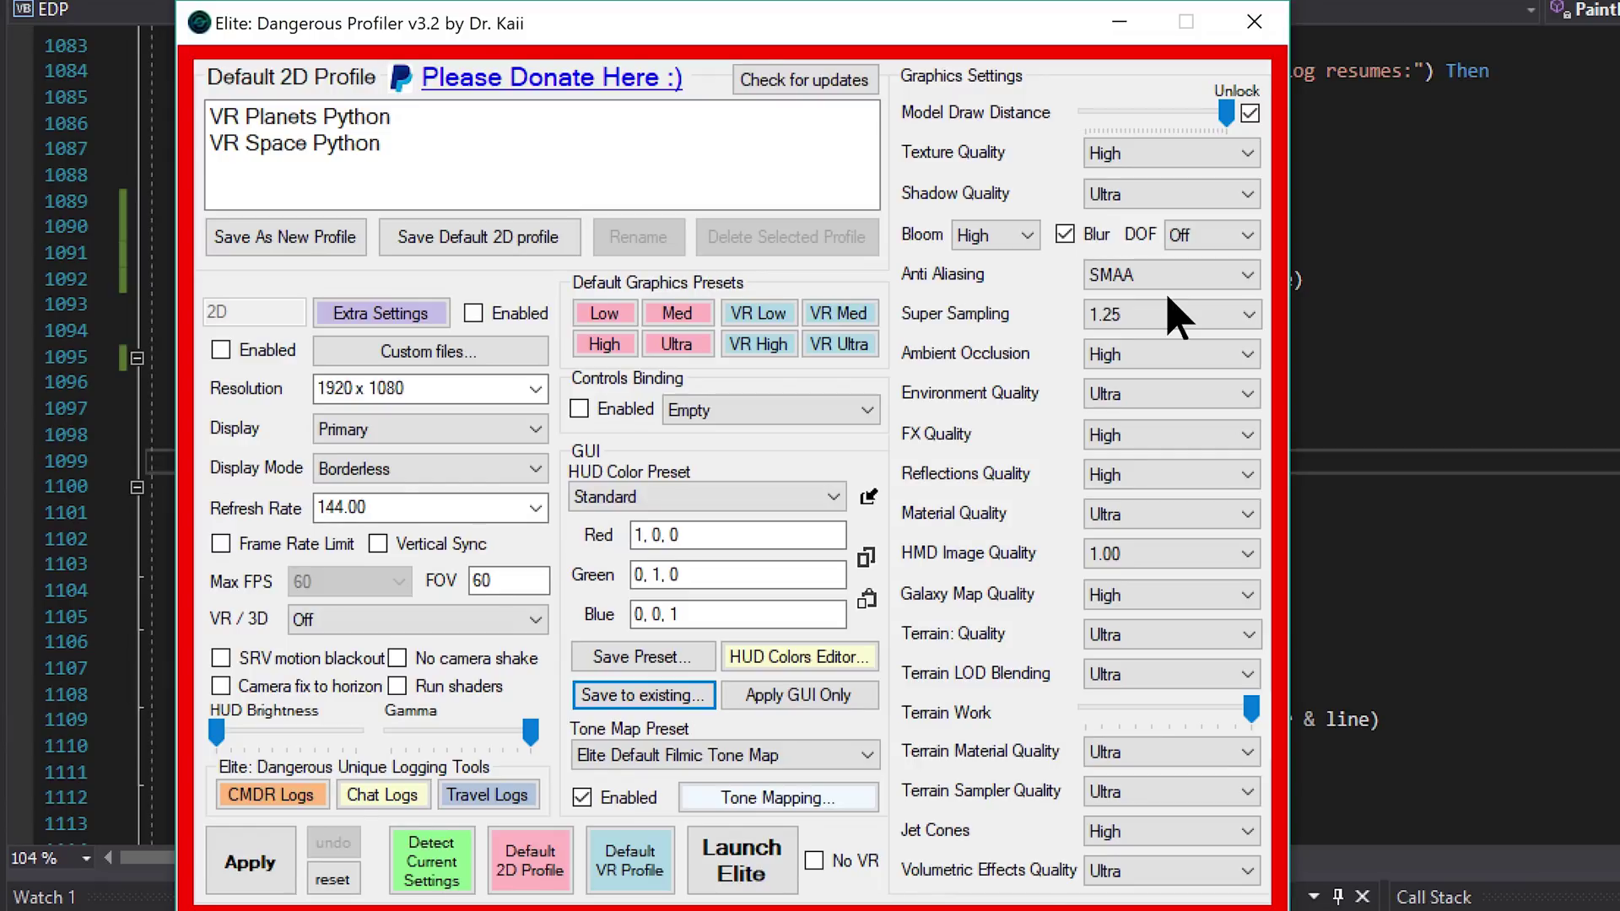
Step: Examine the Elite Default Filmic Tone Map in an enlarged large preview from the tone mapping settings
left_click(735, 801)
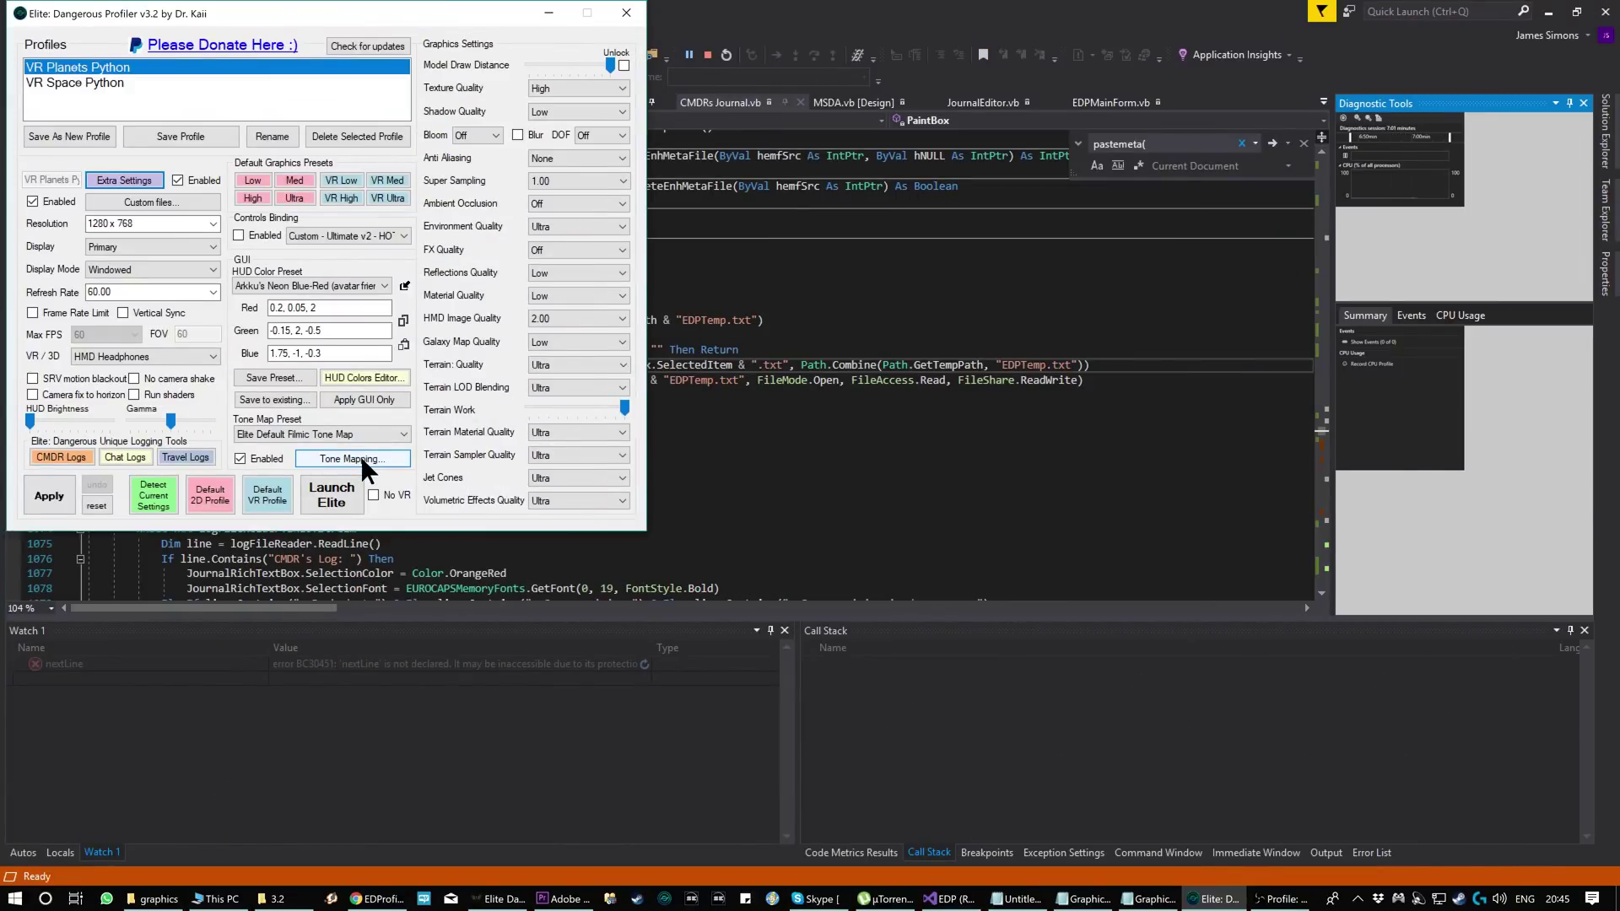
left_click(361, 456)
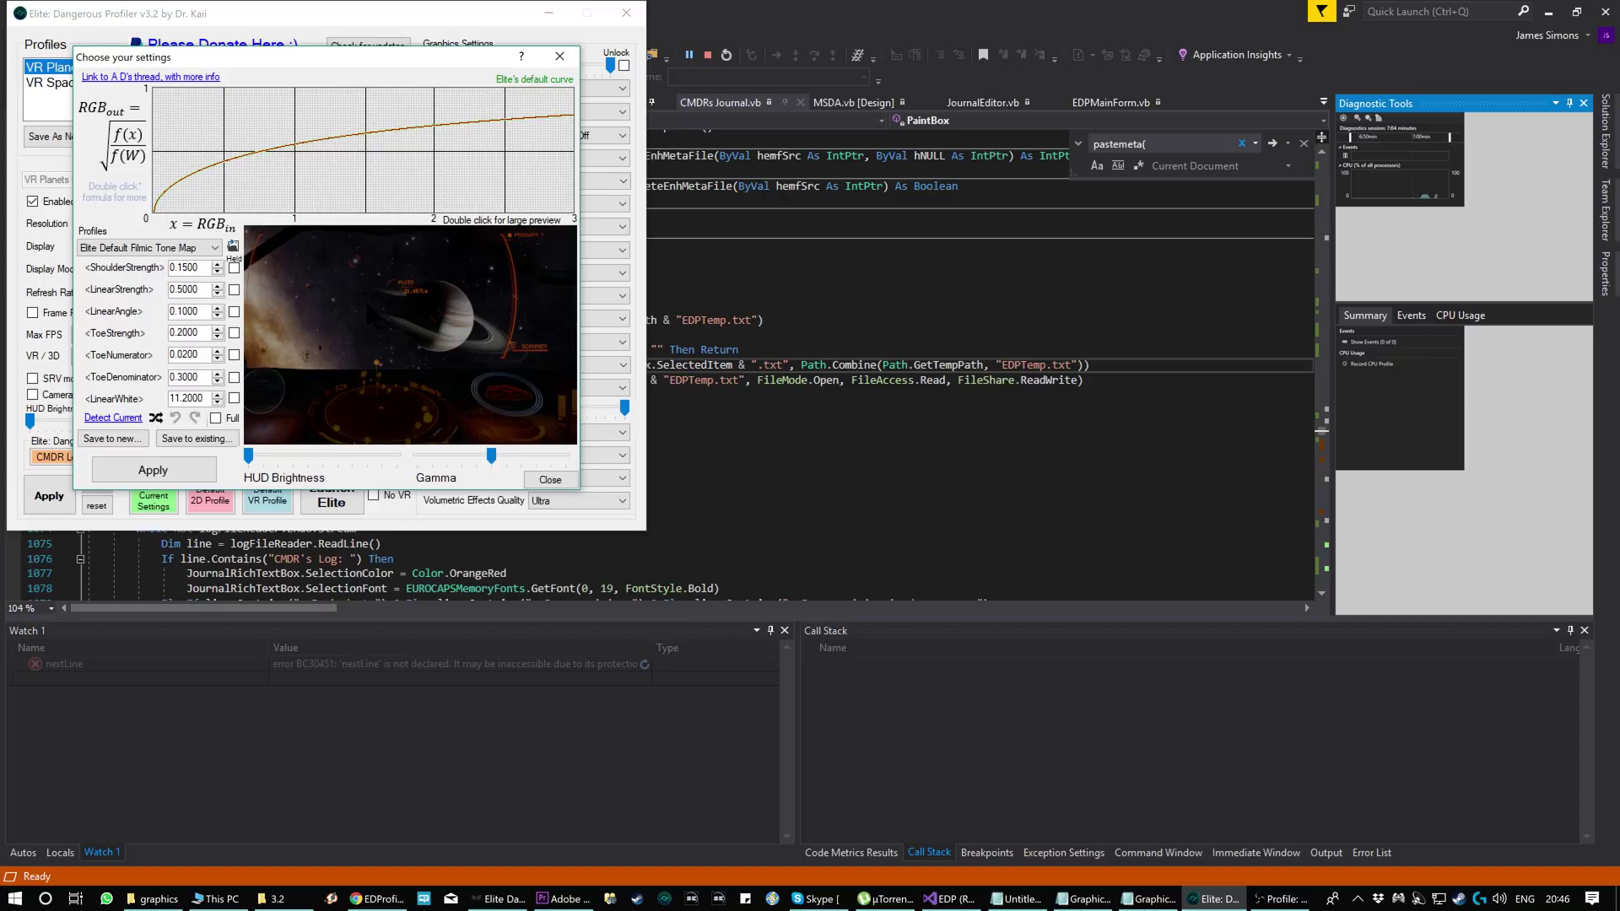
double_click(410, 337)
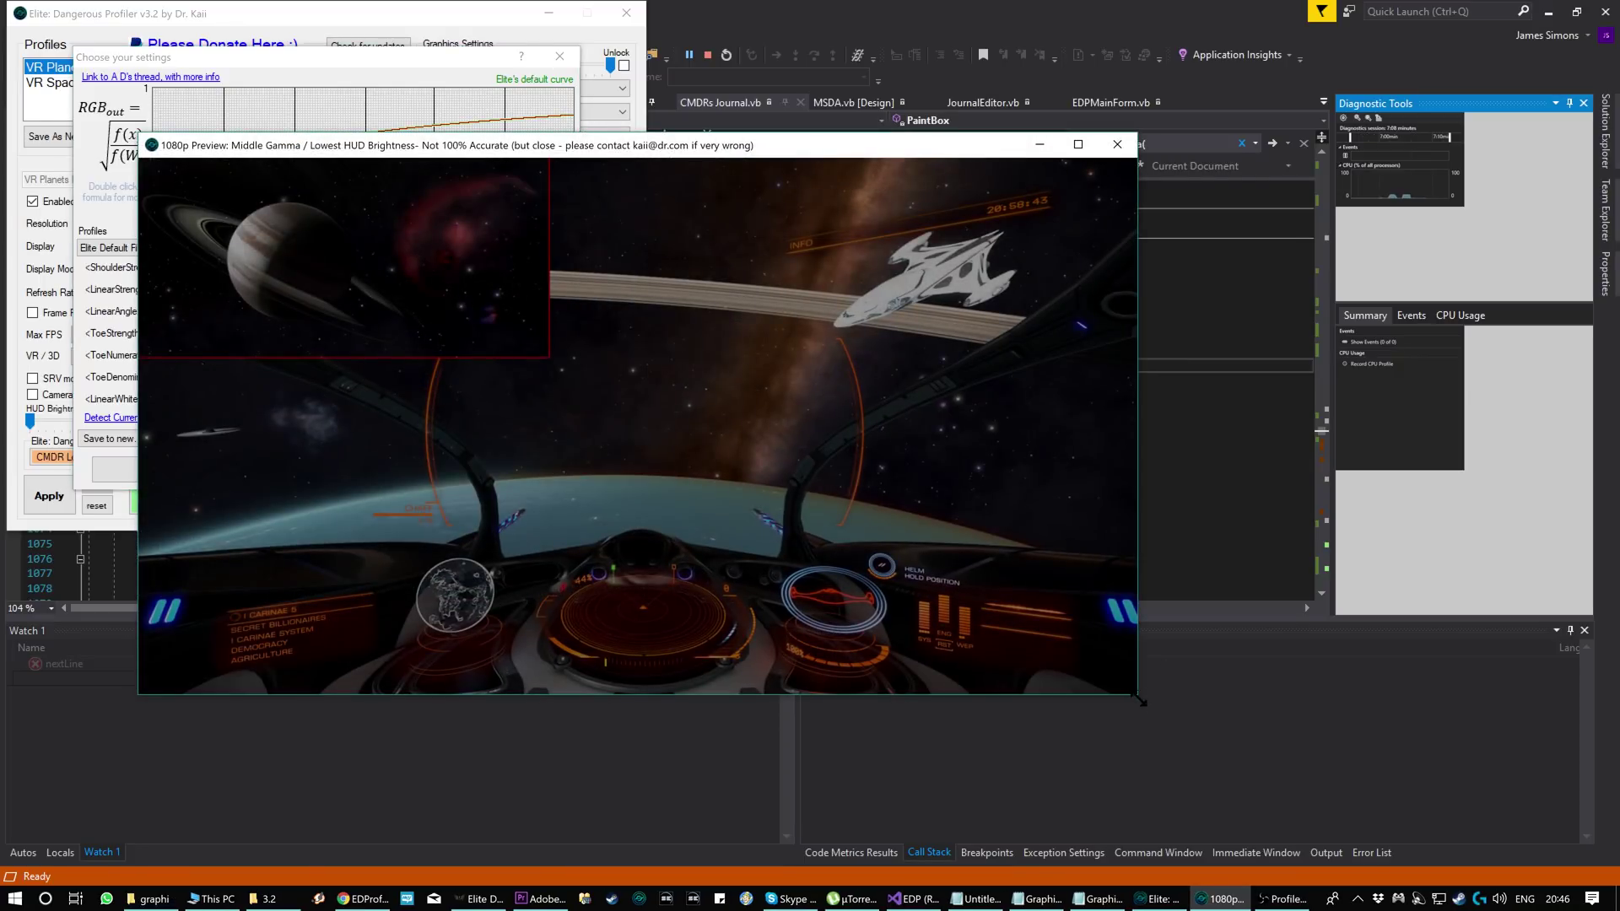
left_click_drag(1138, 695, 1329, 827)
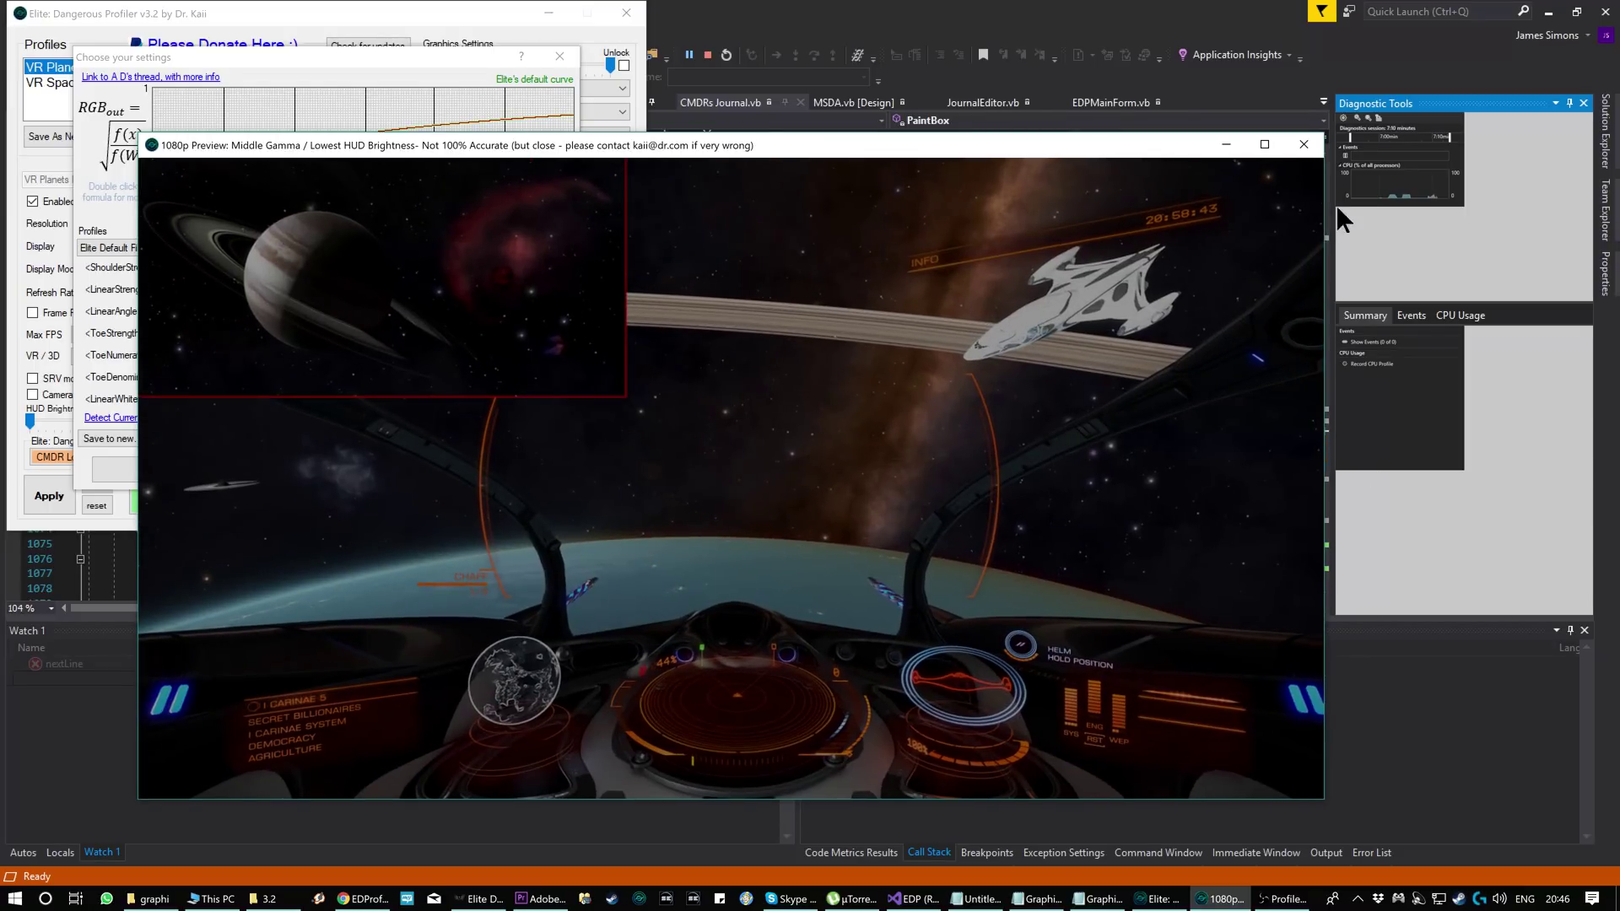
left_click(1306, 145)
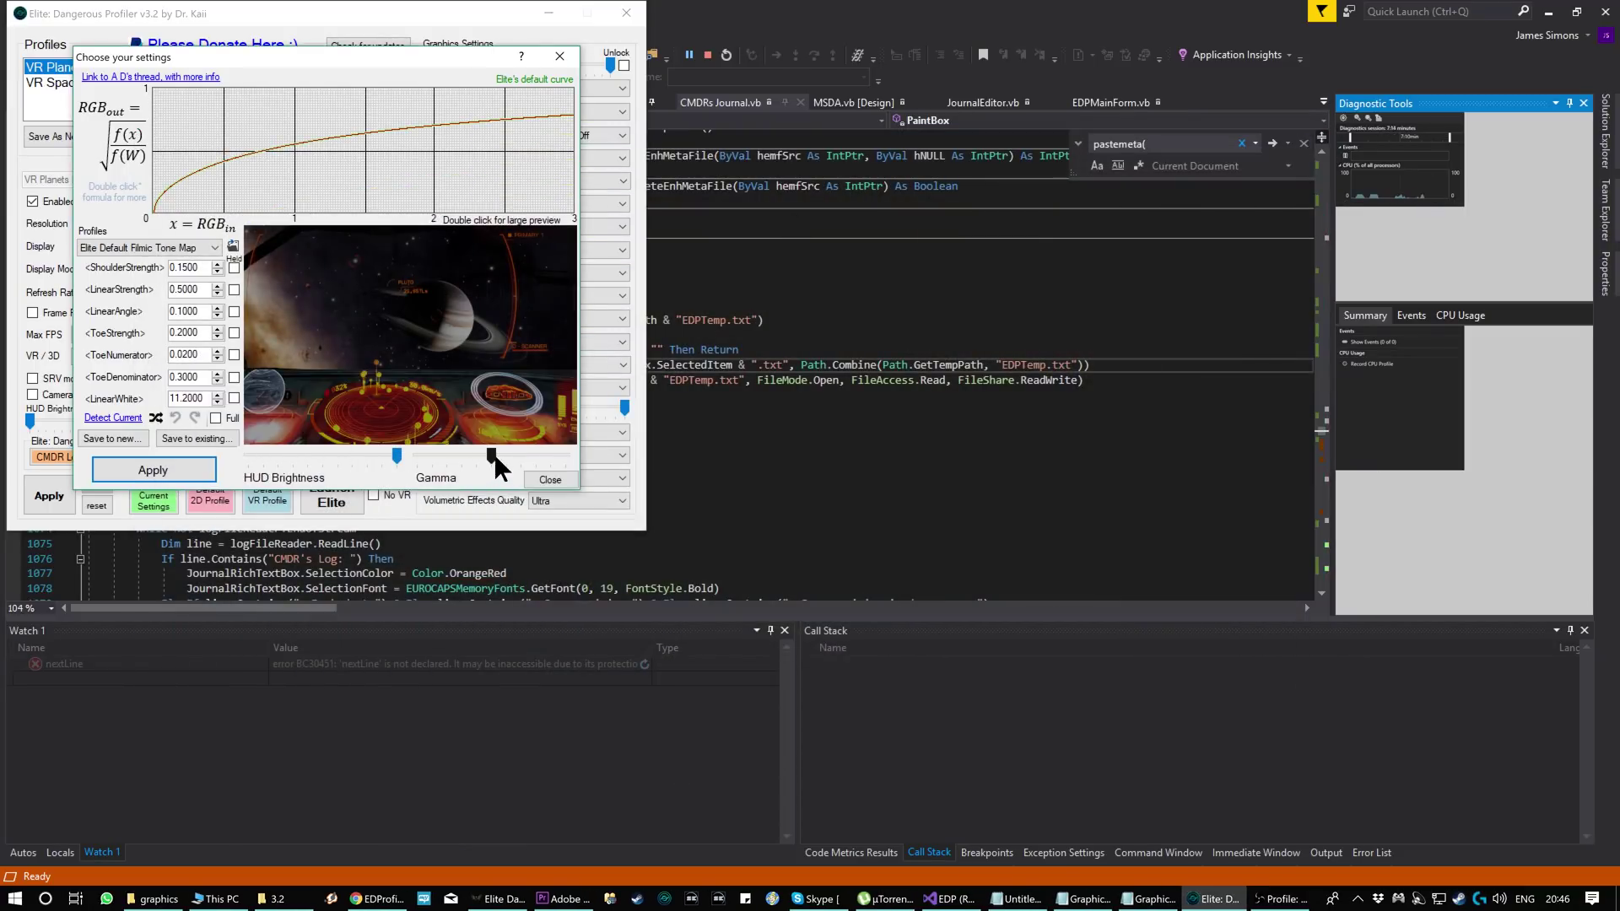
Step: Try raising the gamma to nearly its maximum in the tone mapping settings and view the large preview
left_click_drag(492, 457, 567, 456)
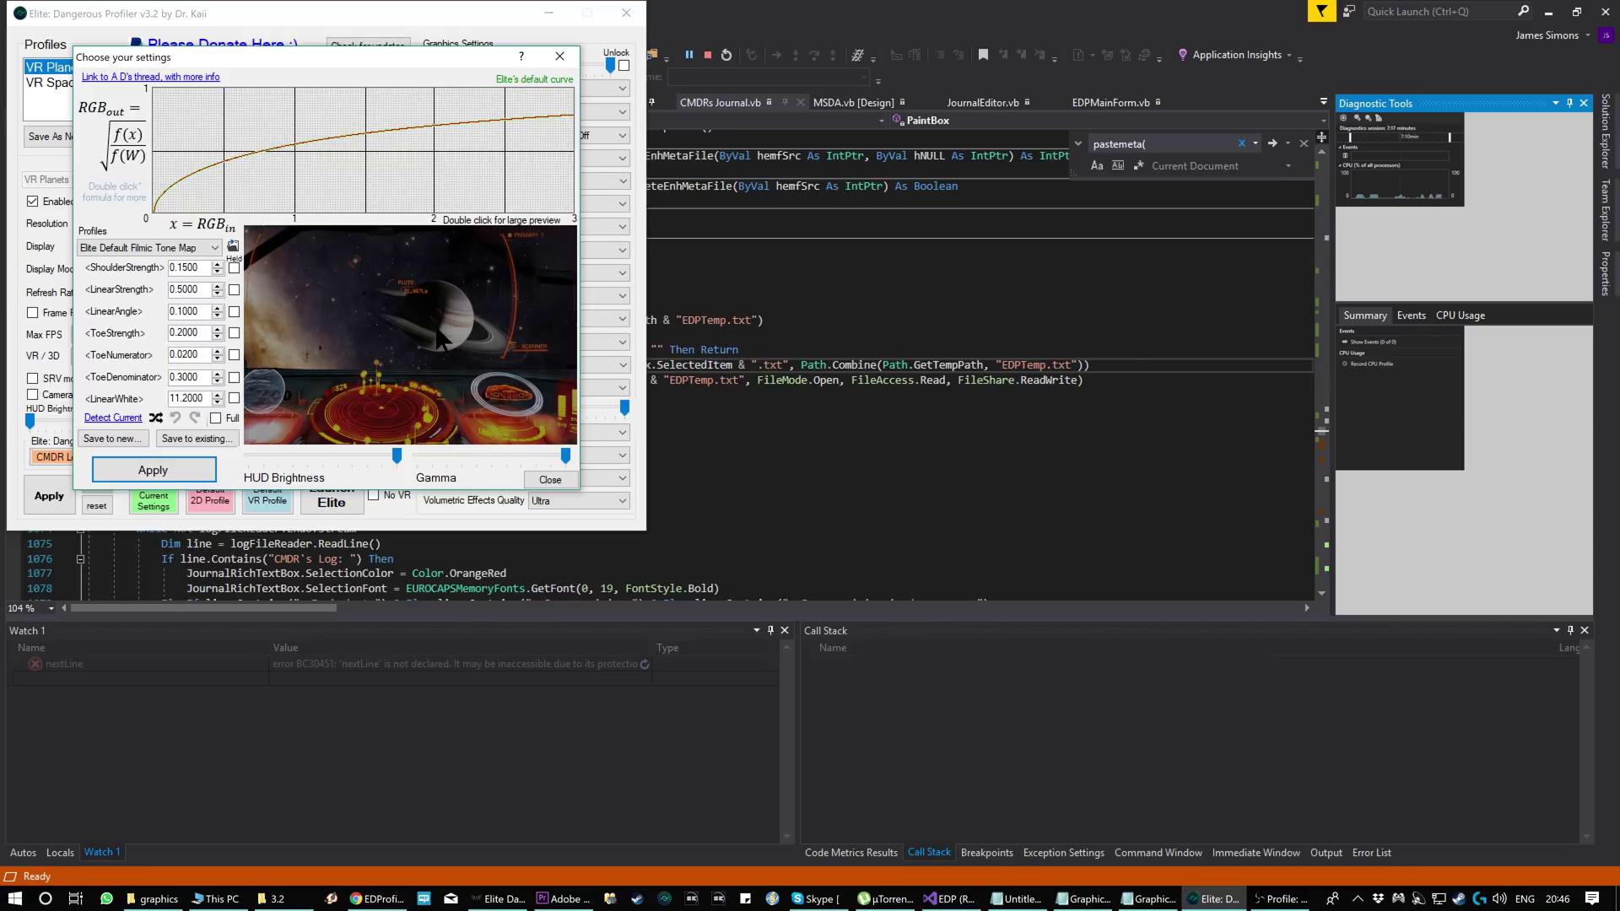
double_click(437, 331)
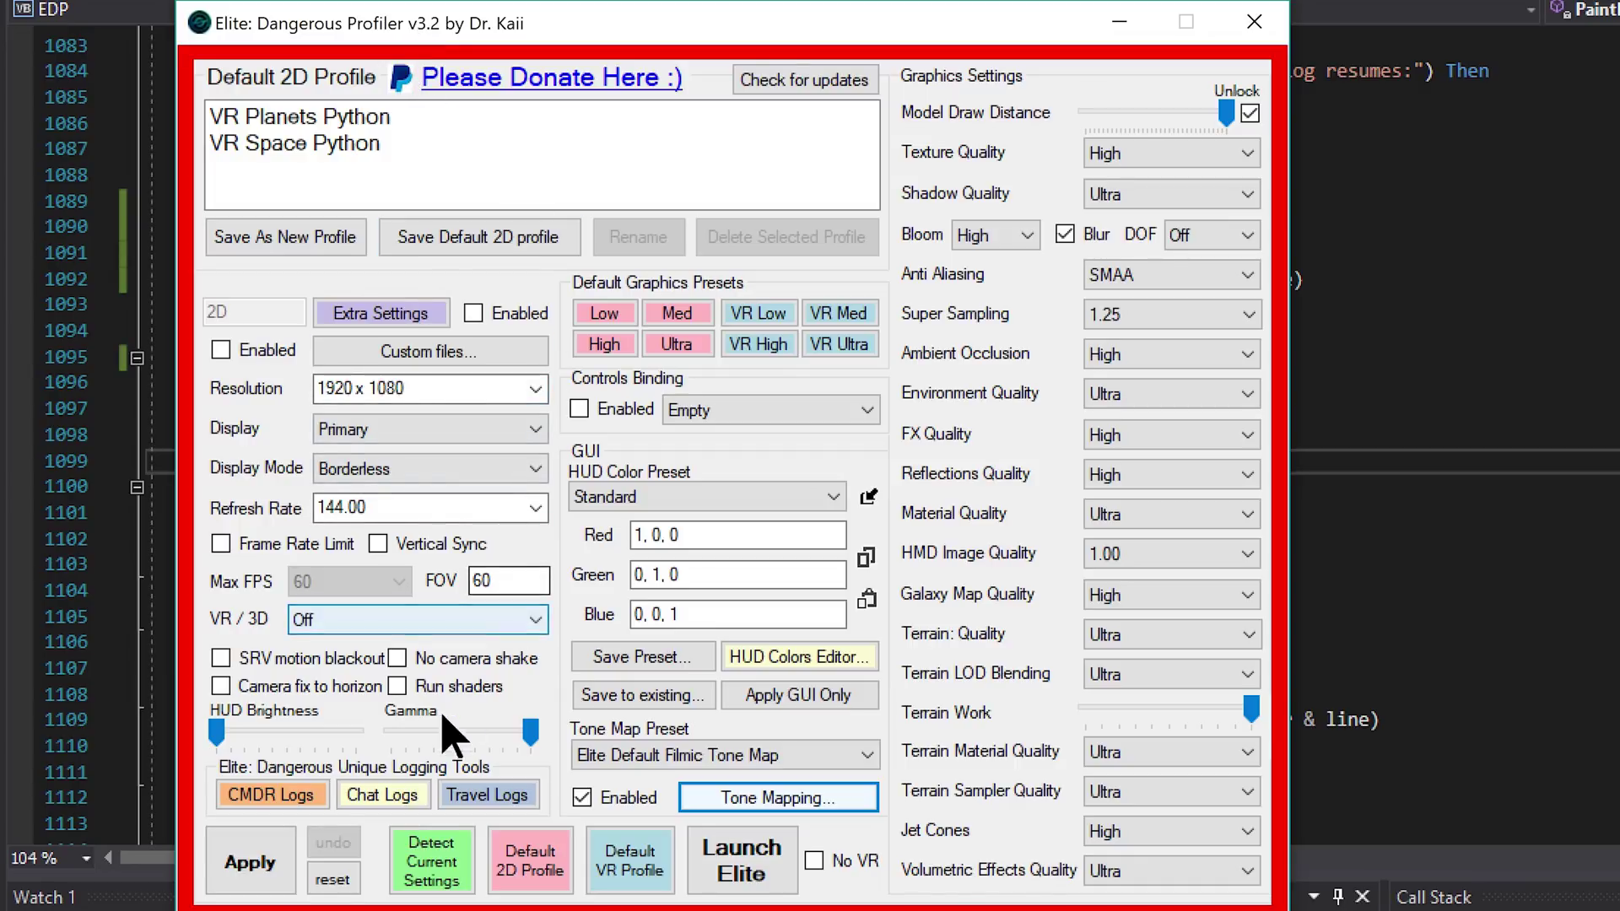
Step: Set the default 2D profile's tone map preset to A D's Tone Map
left_click(486, 795)
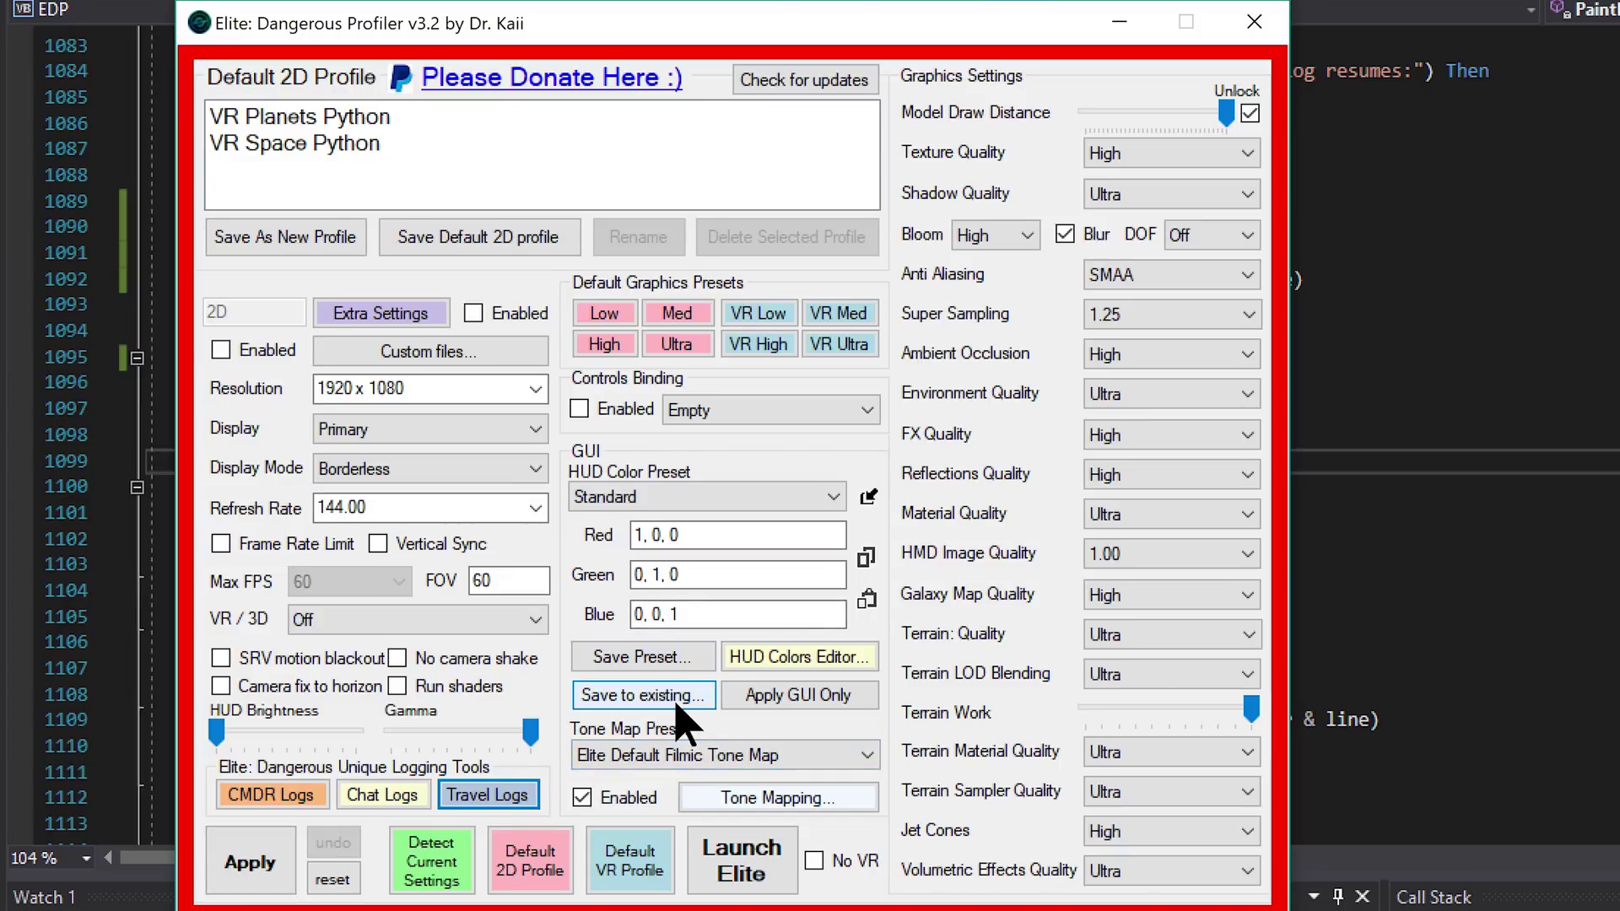
left_click(721, 757)
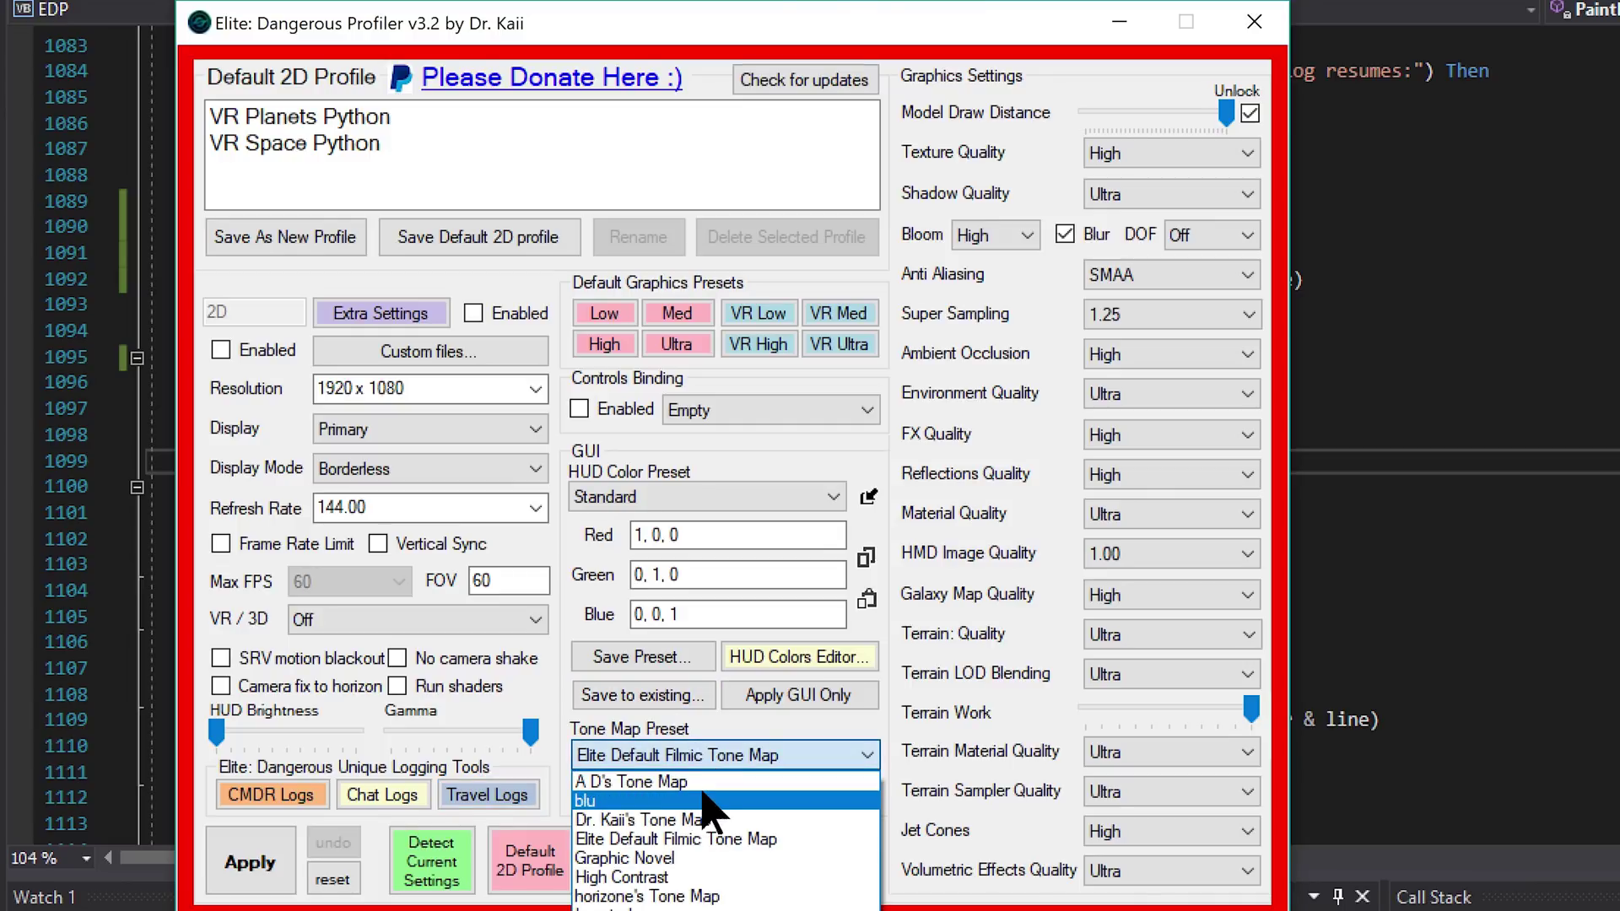
left_click(709, 783)
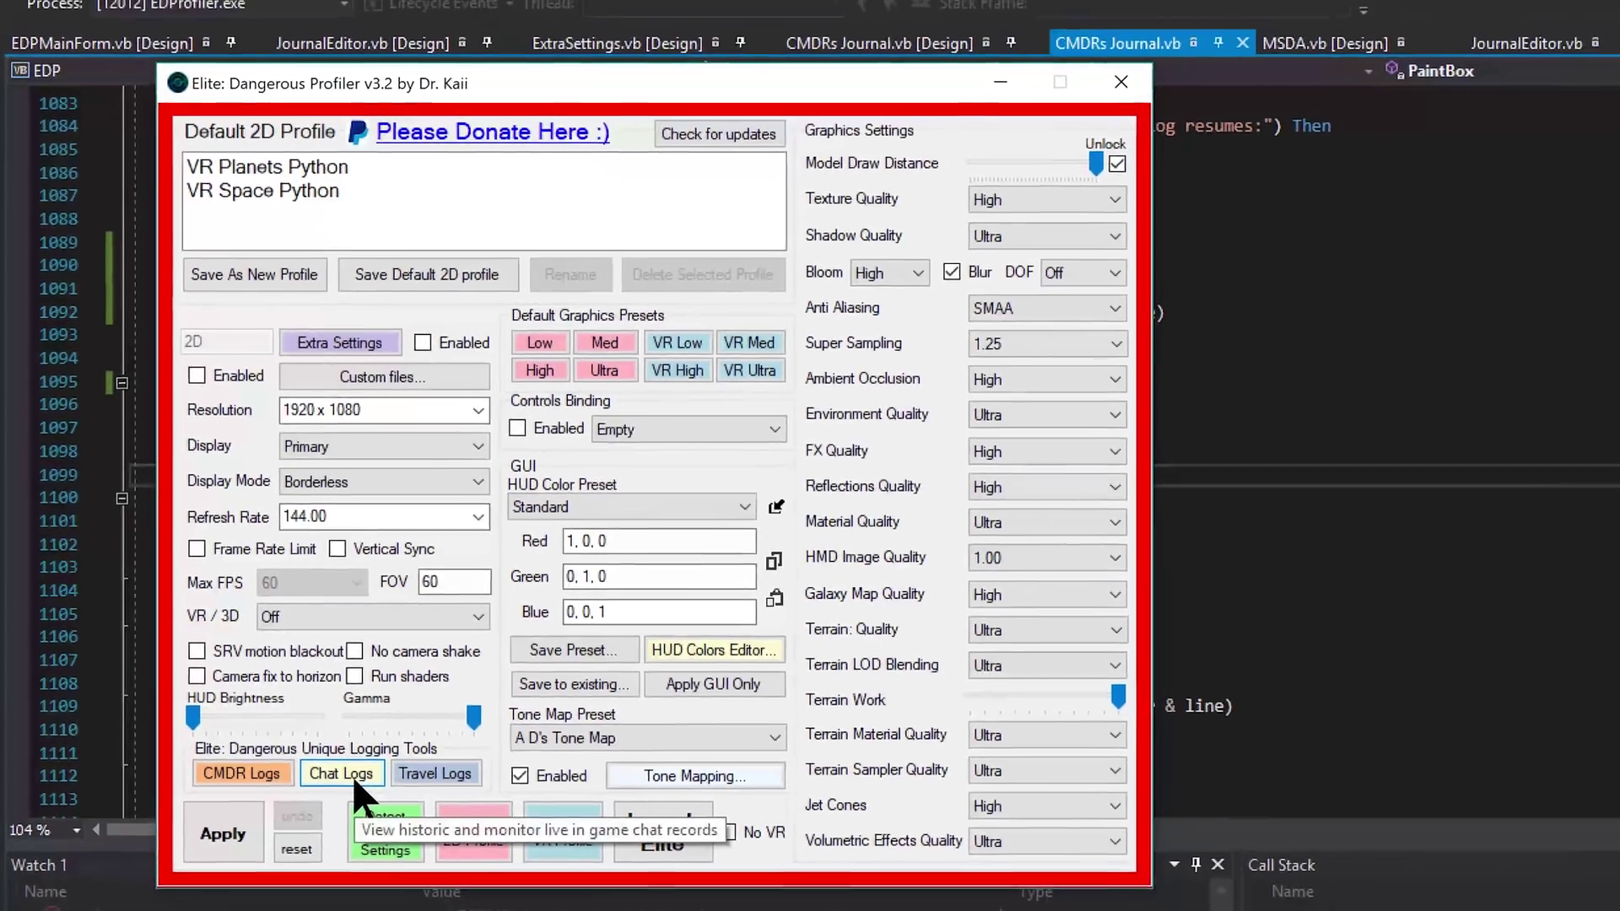
Step: Try live chat detection in the chat logs browser and look at the travel logs' System Importer
left_click(346, 774)
left_click_drag(560, 401, 639, 426)
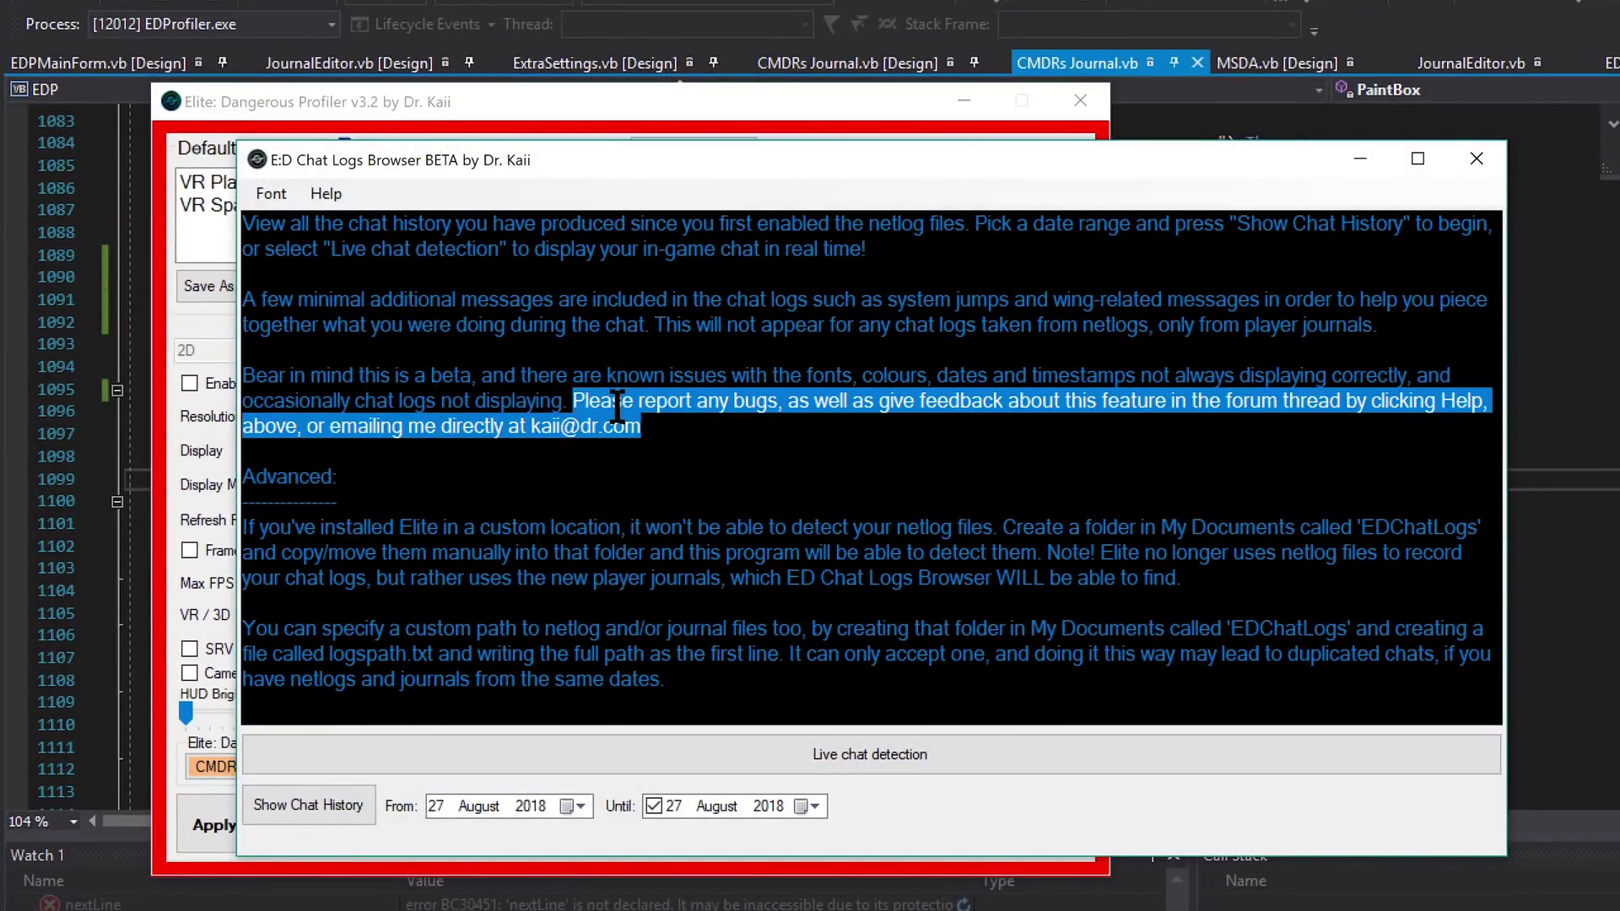
left_click(588, 753)
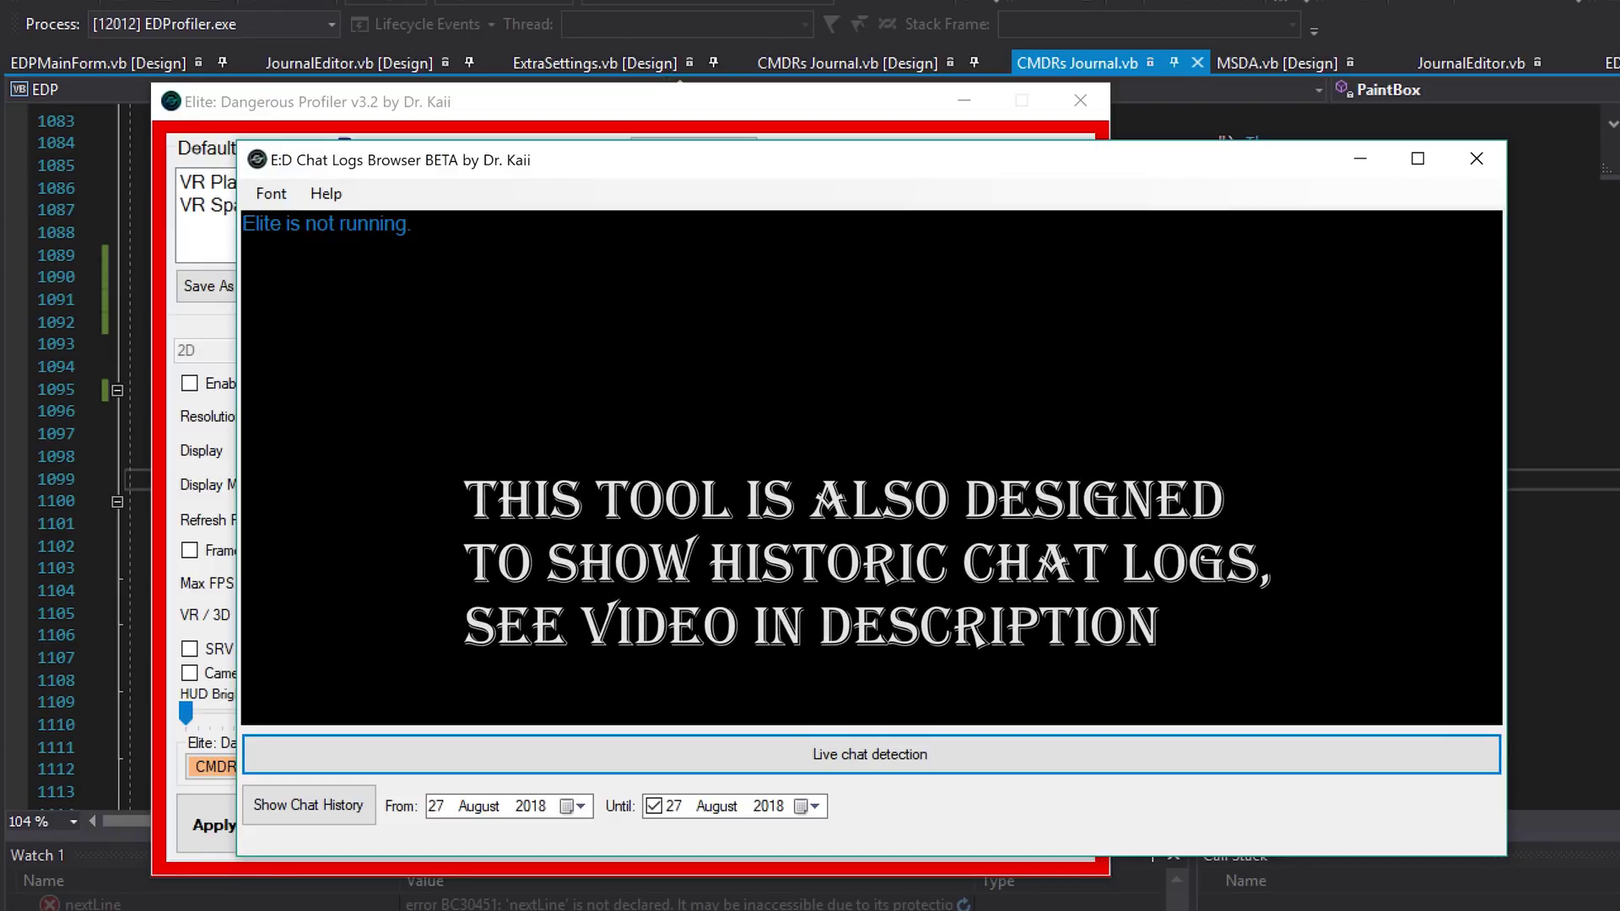
key("Tab")
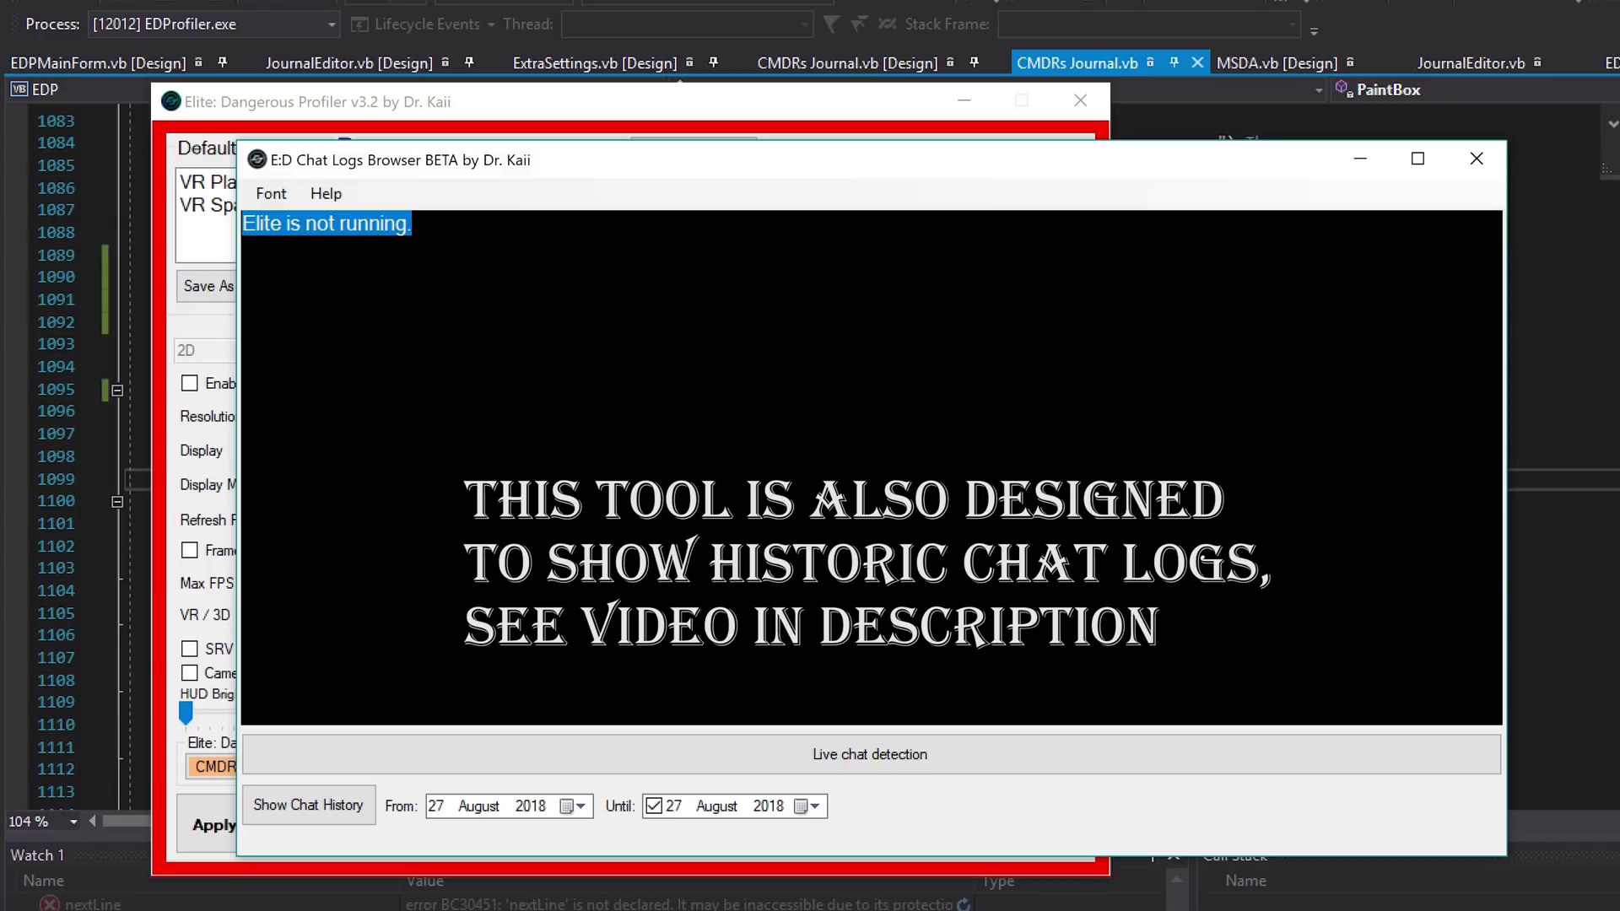
left_click(1476, 159)
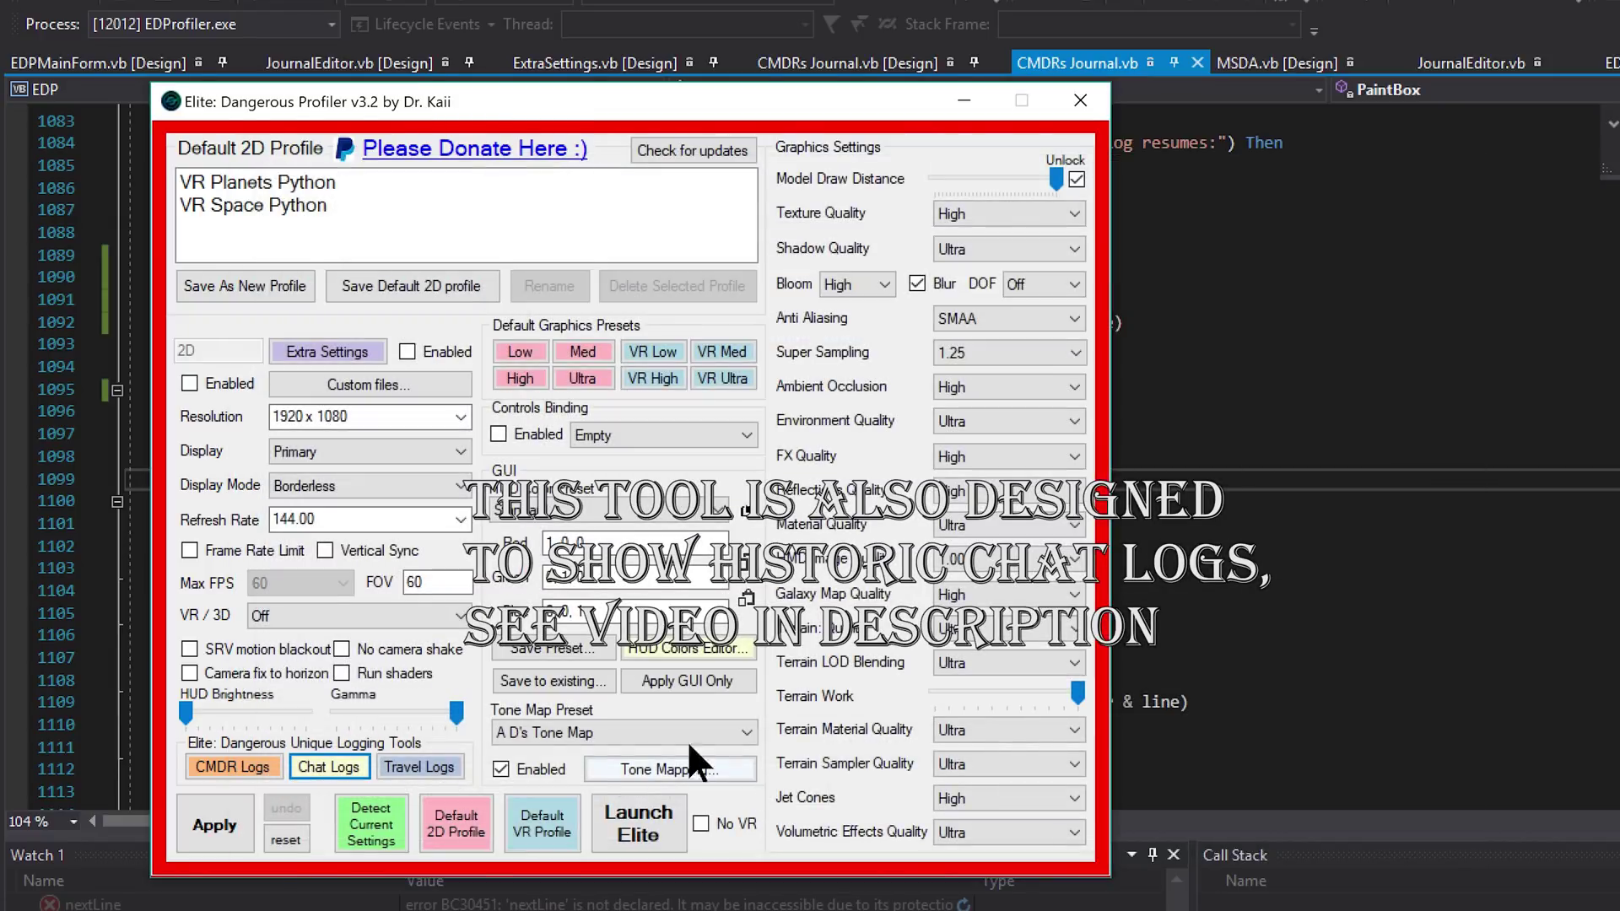
left_click(400, 771)
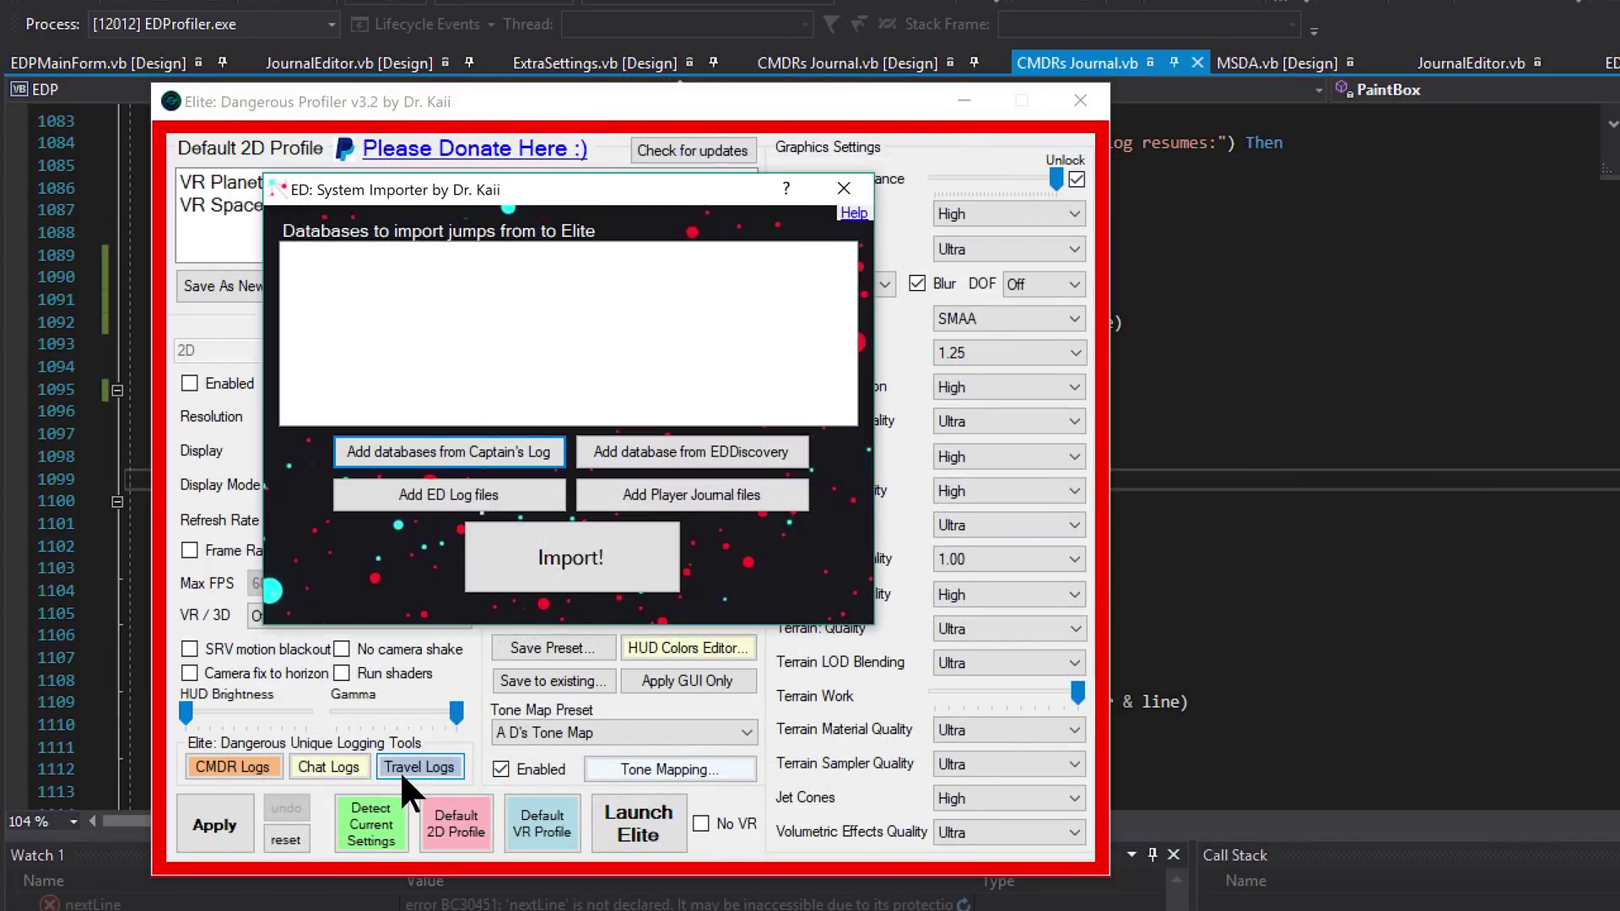
left_click(842, 189)
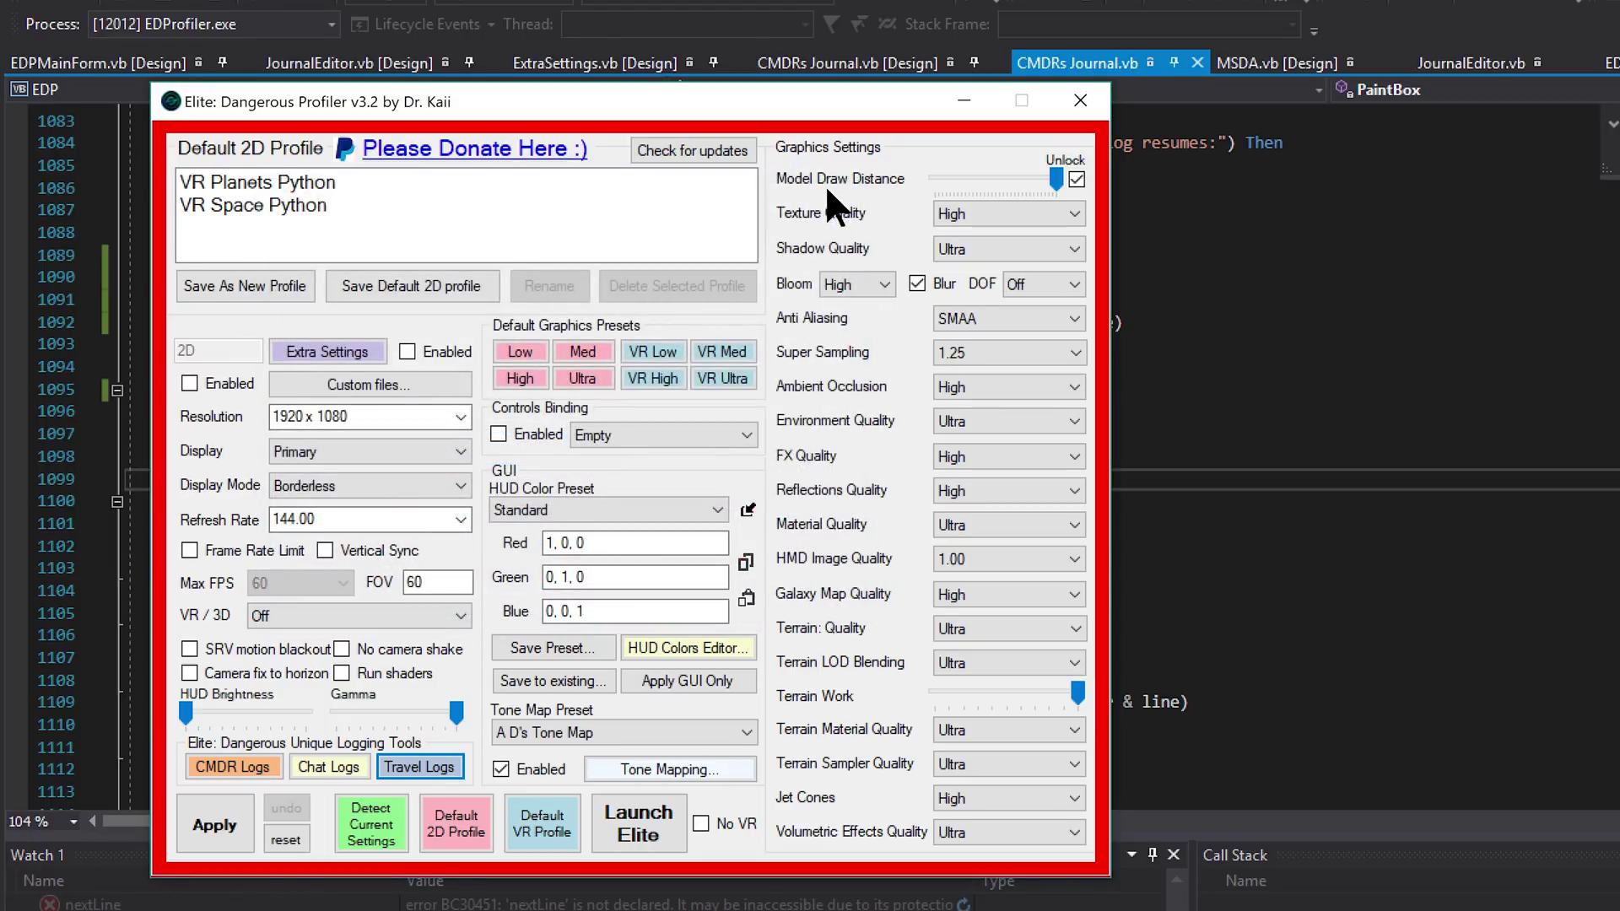
Step: Read the 19 Phi-2 Ceti log with its screenshots in an enlarged CMDR Logs window, and close the window
left_click(275, 758)
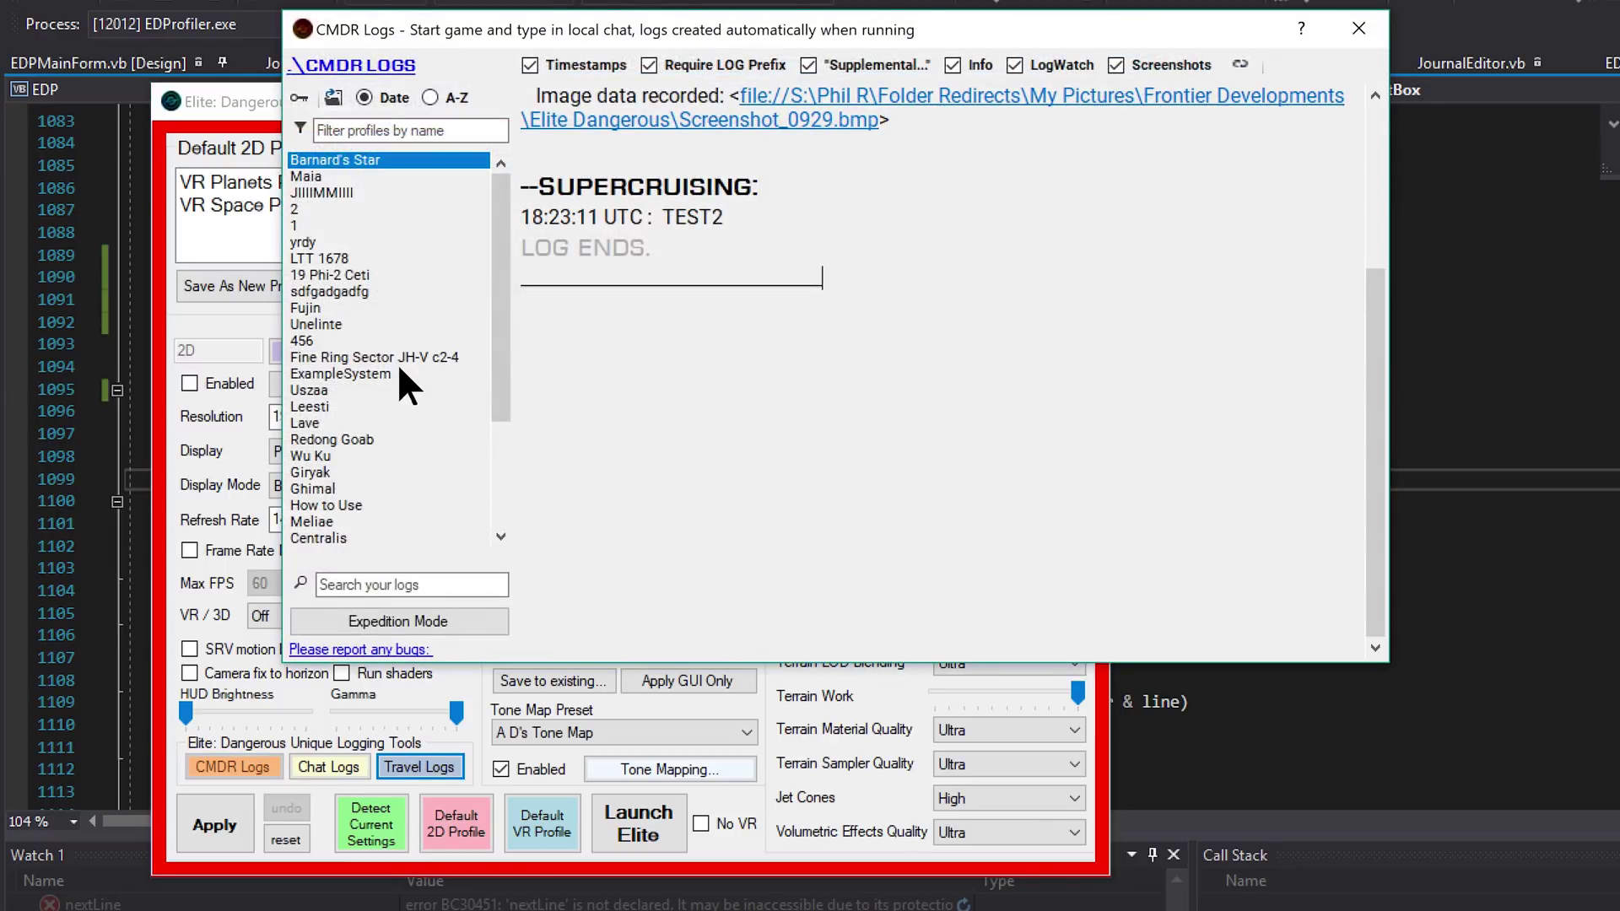
left_click(410, 355)
left_click(379, 271)
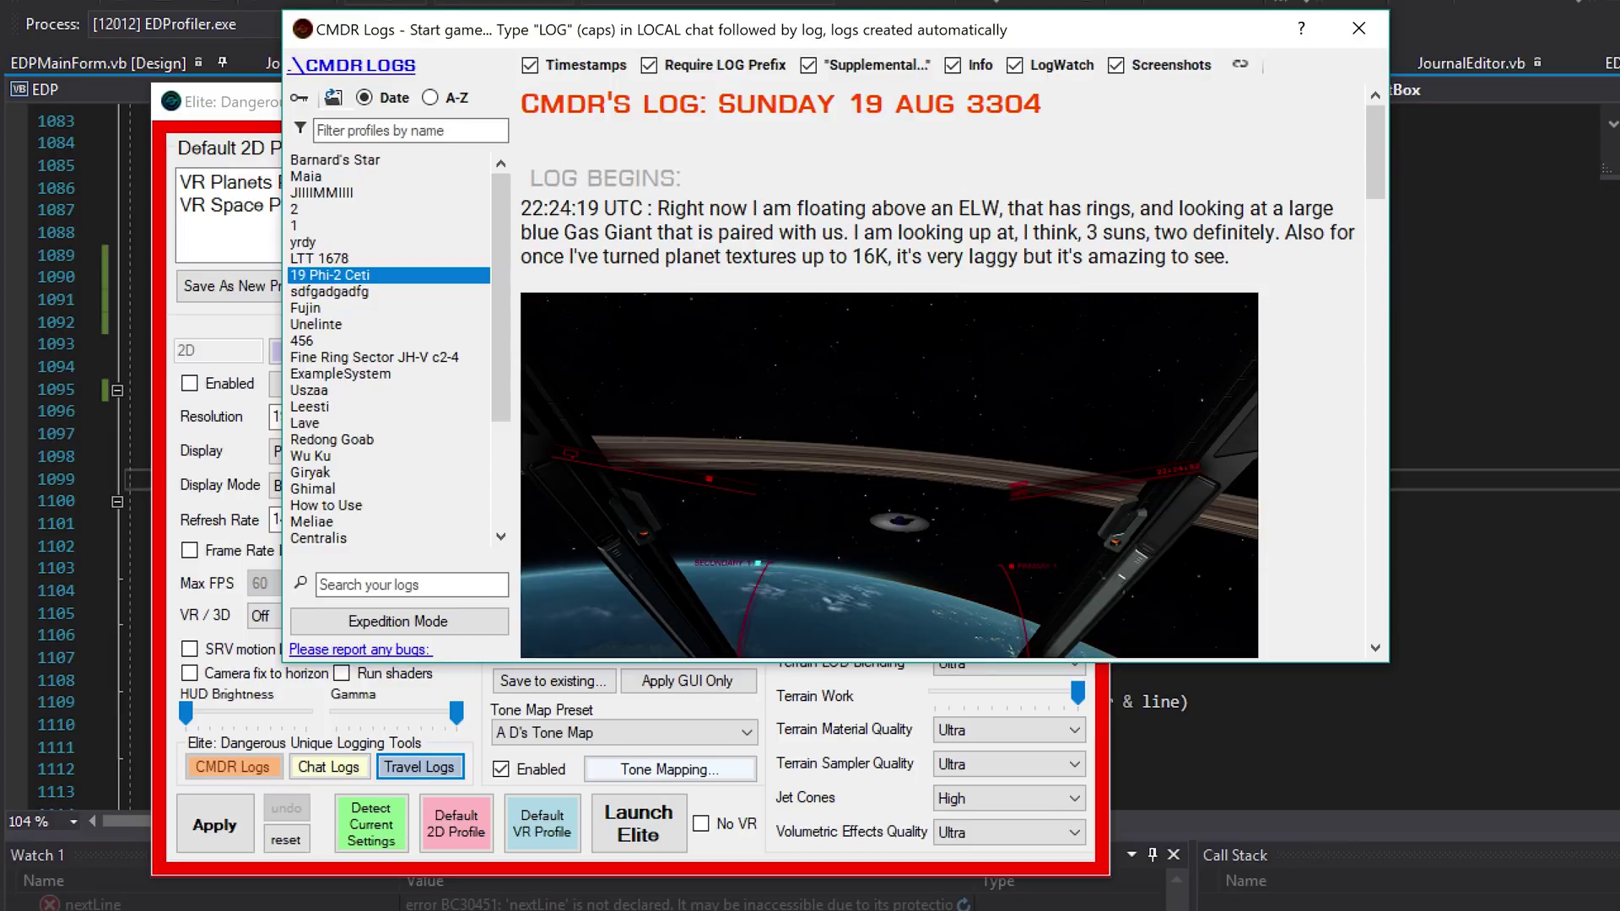
left_click_drag(1388, 661, 1619, 910)
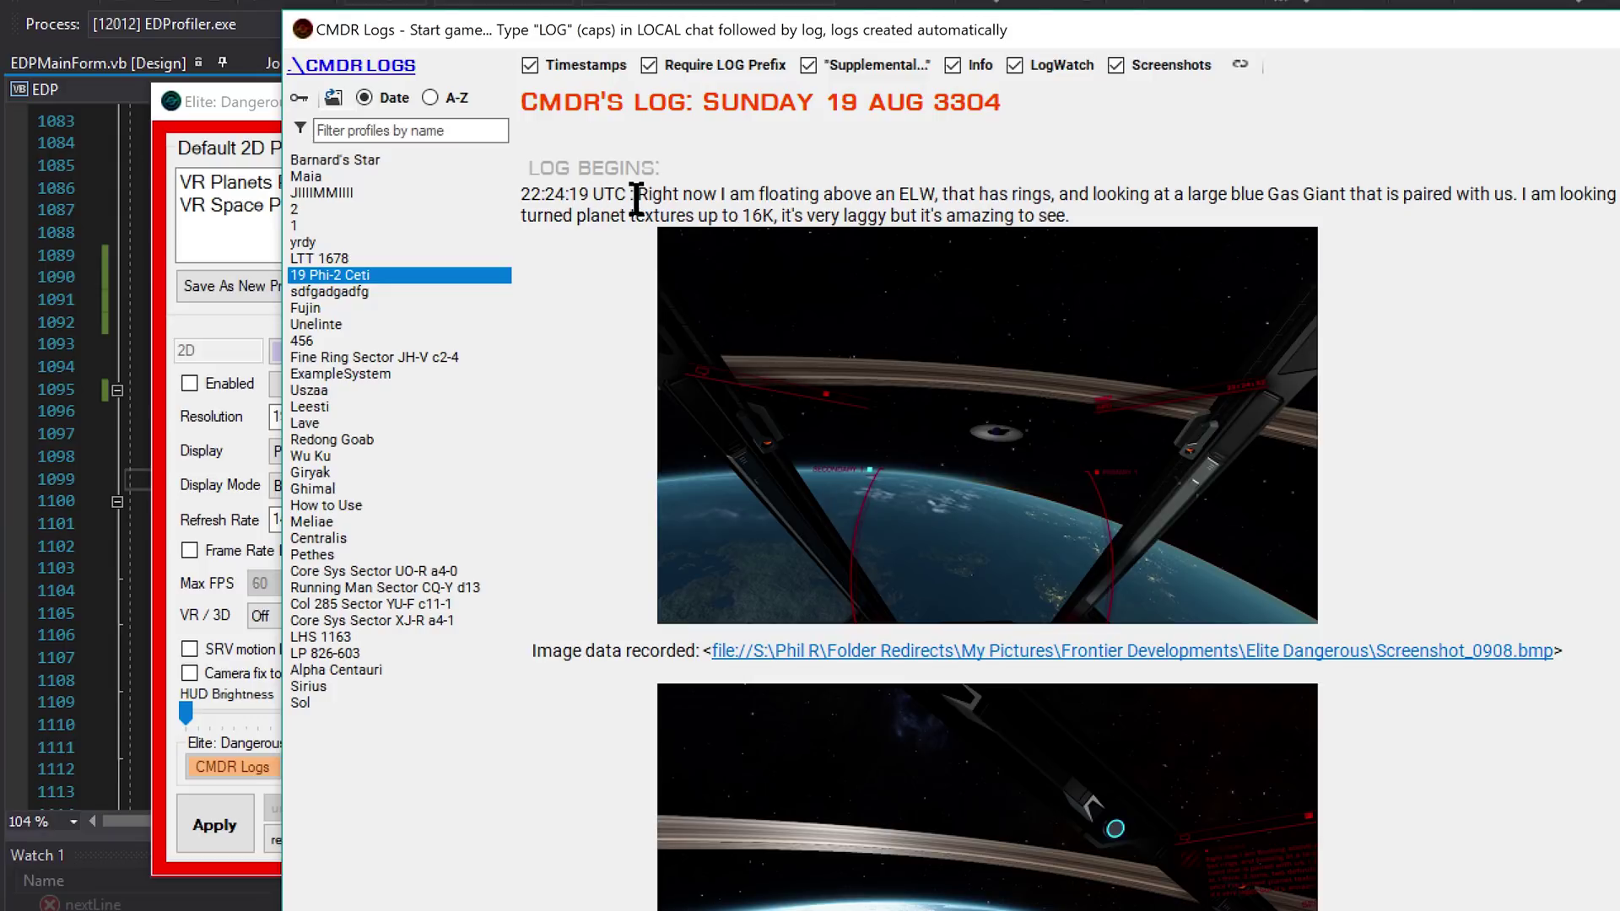
left_click_drag(639, 197, 1288, 216)
left_click(1015, 499)
scroll(1015, 499, "down", 15)
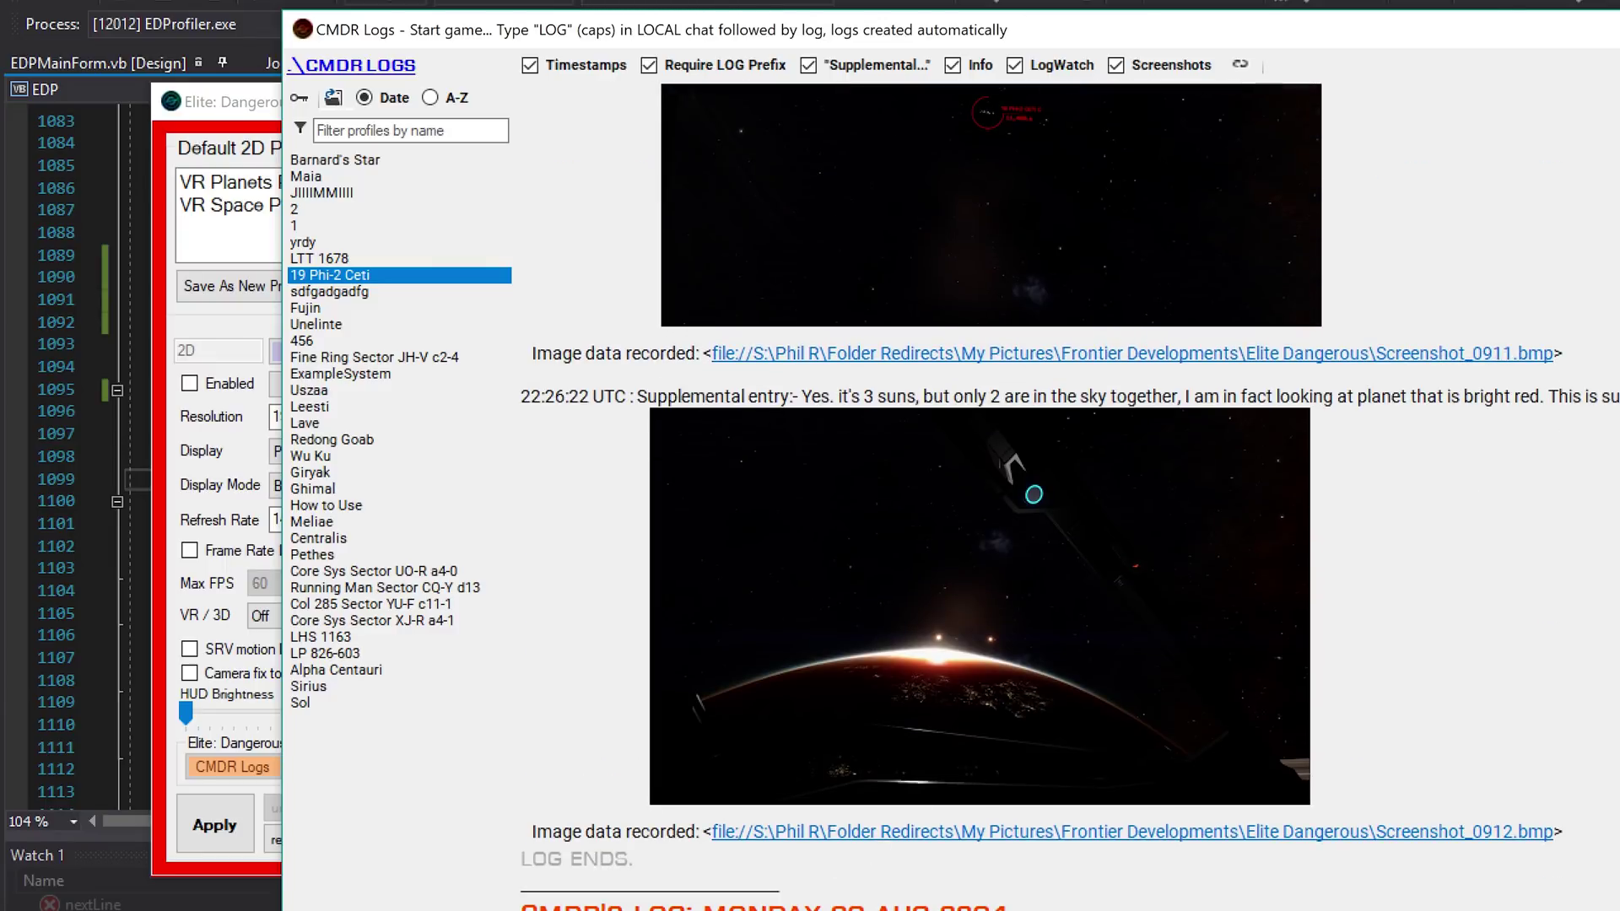
scroll(987, 497, "up", 15)
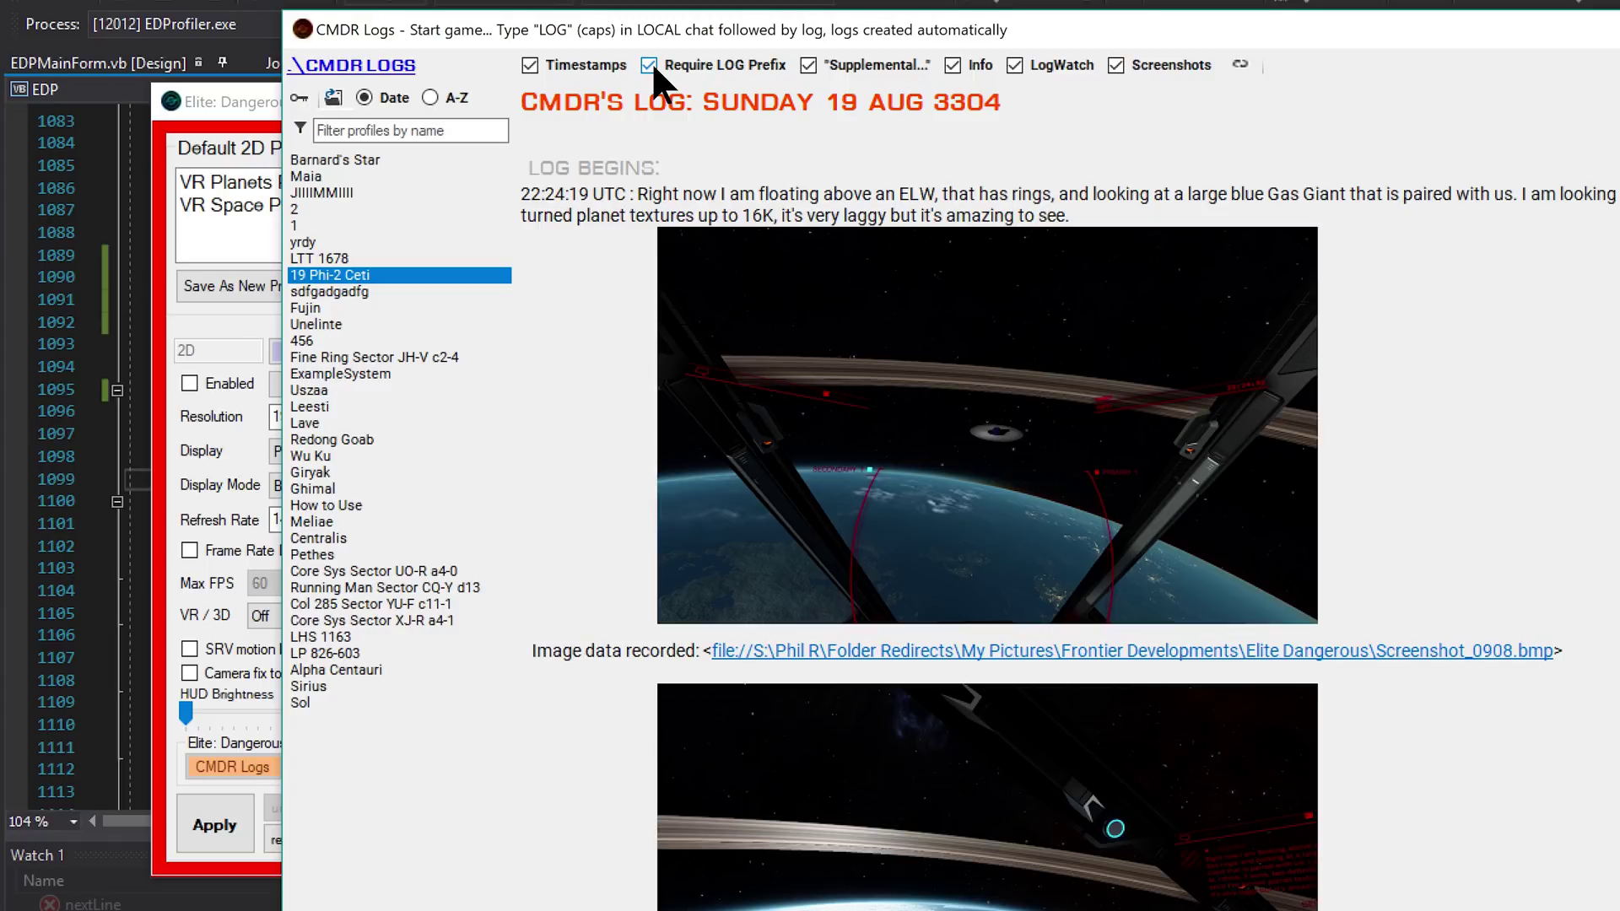
key("alt+F4")
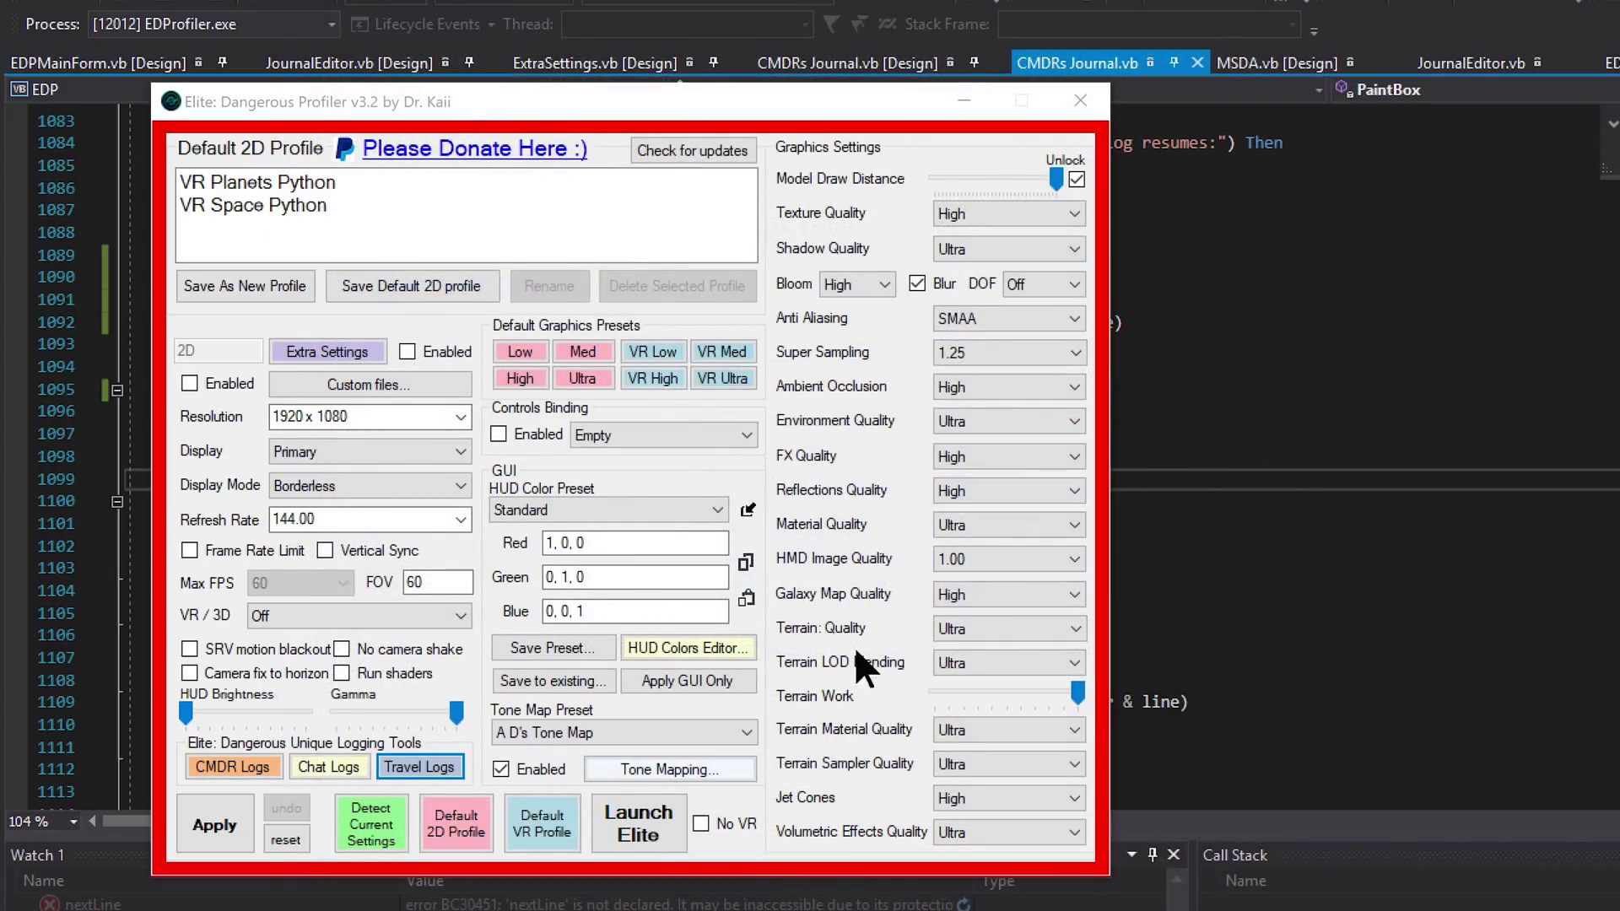
Step: Reload the default 2D profile, set its tone map preset to Graphic Novel and apply the settings
left_click(476, 812)
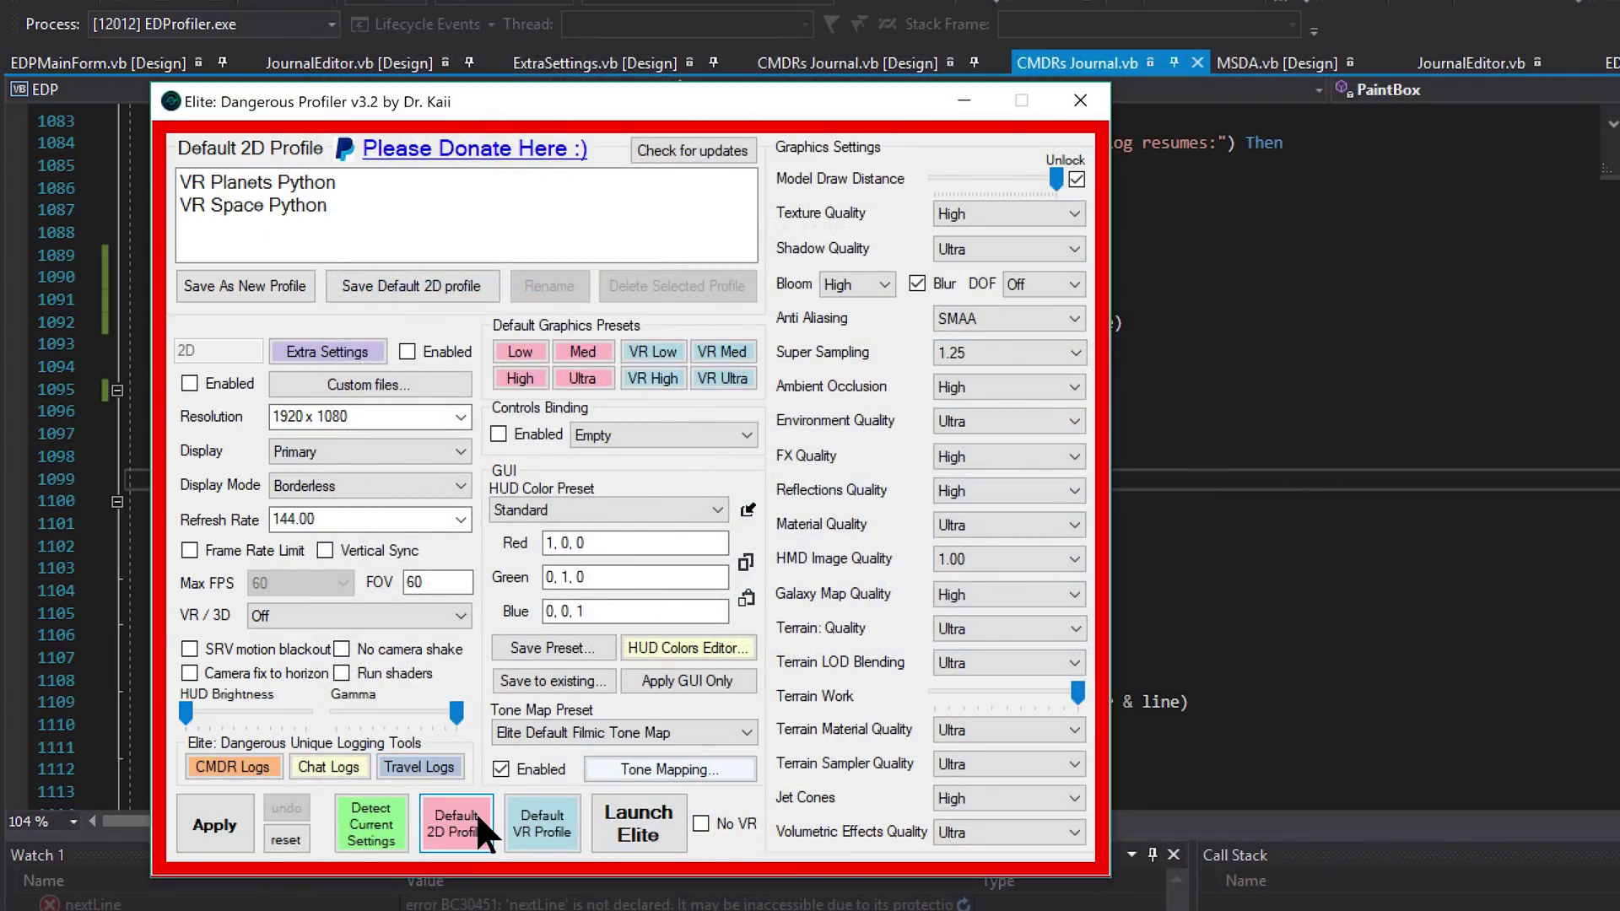
left_click(599, 728)
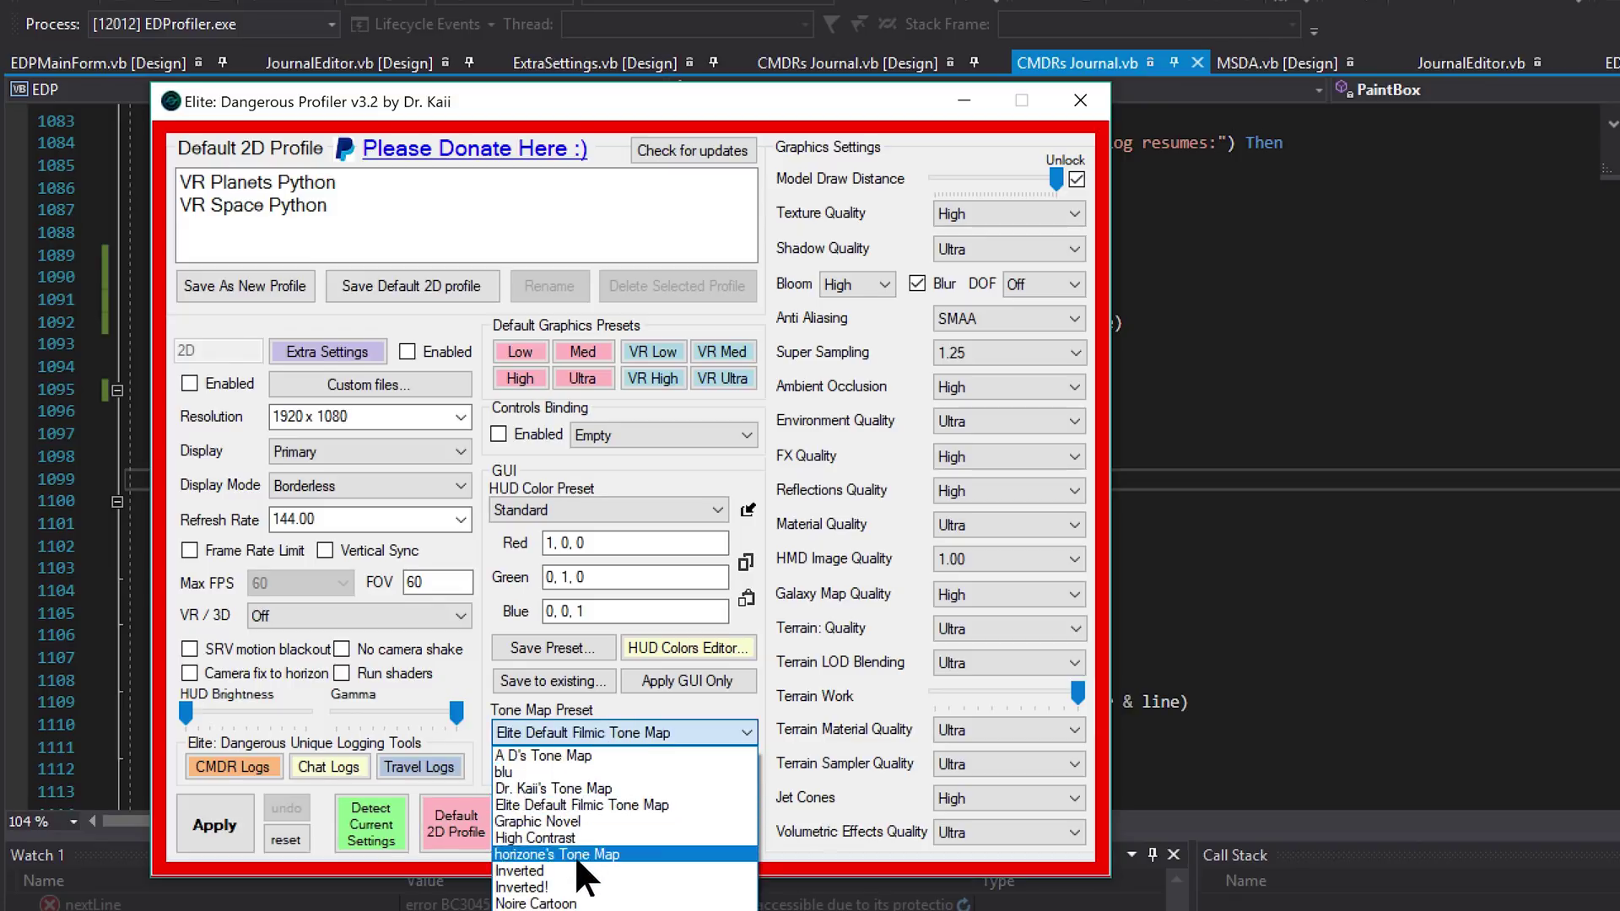
left_click(605, 820)
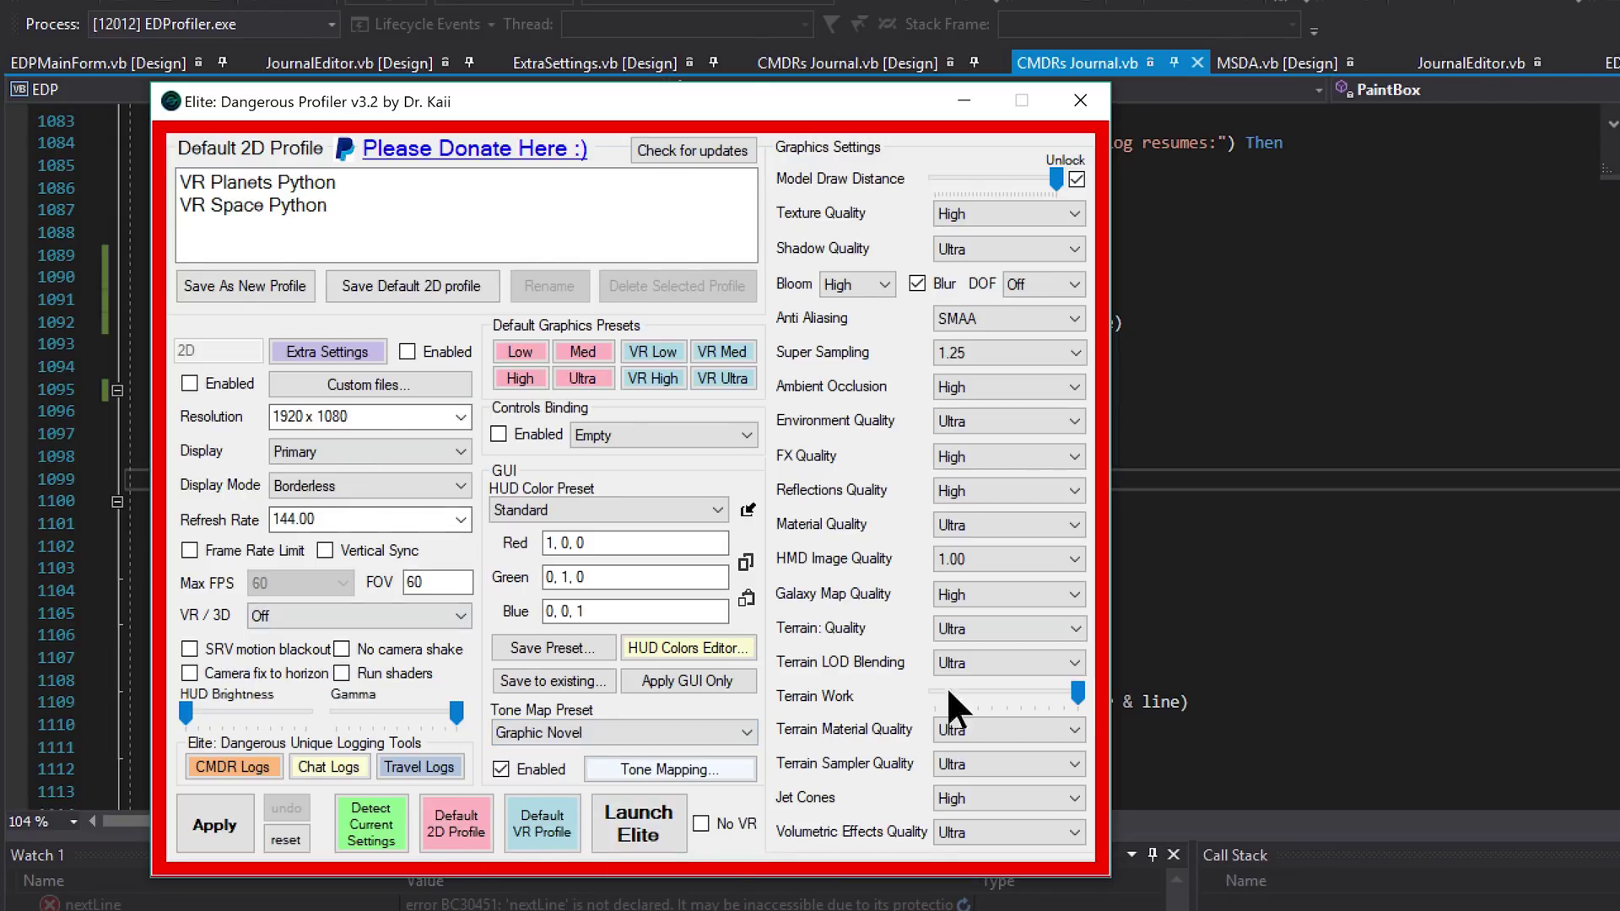
left_click(215, 824)
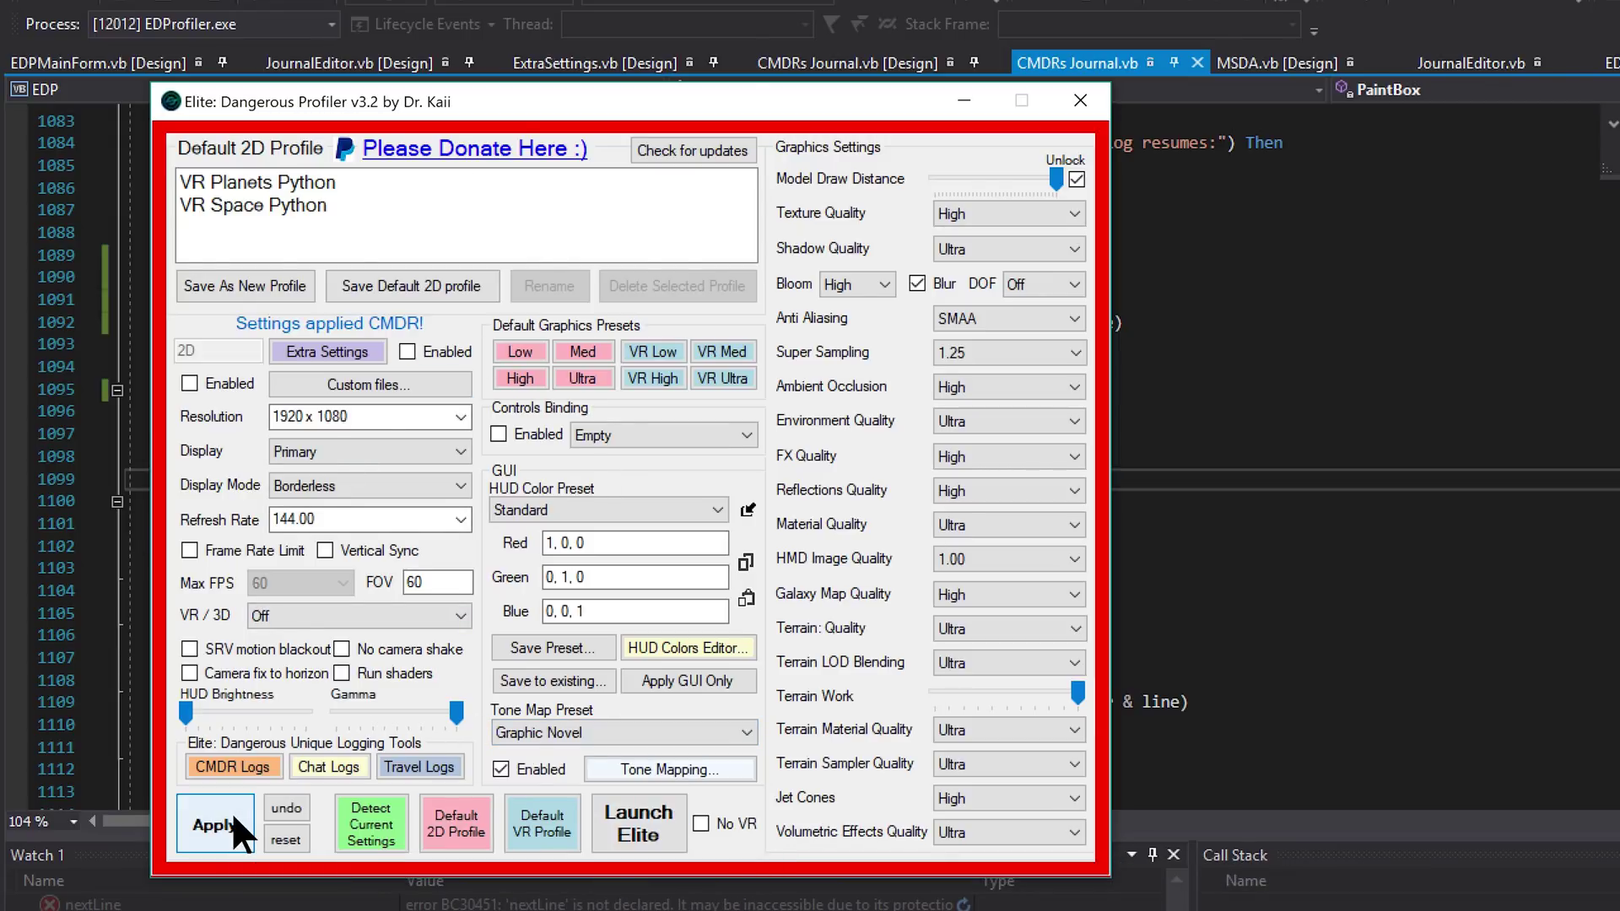
Step: Enable the No VR option and launch Elite with the applied settings
left_click(737, 823)
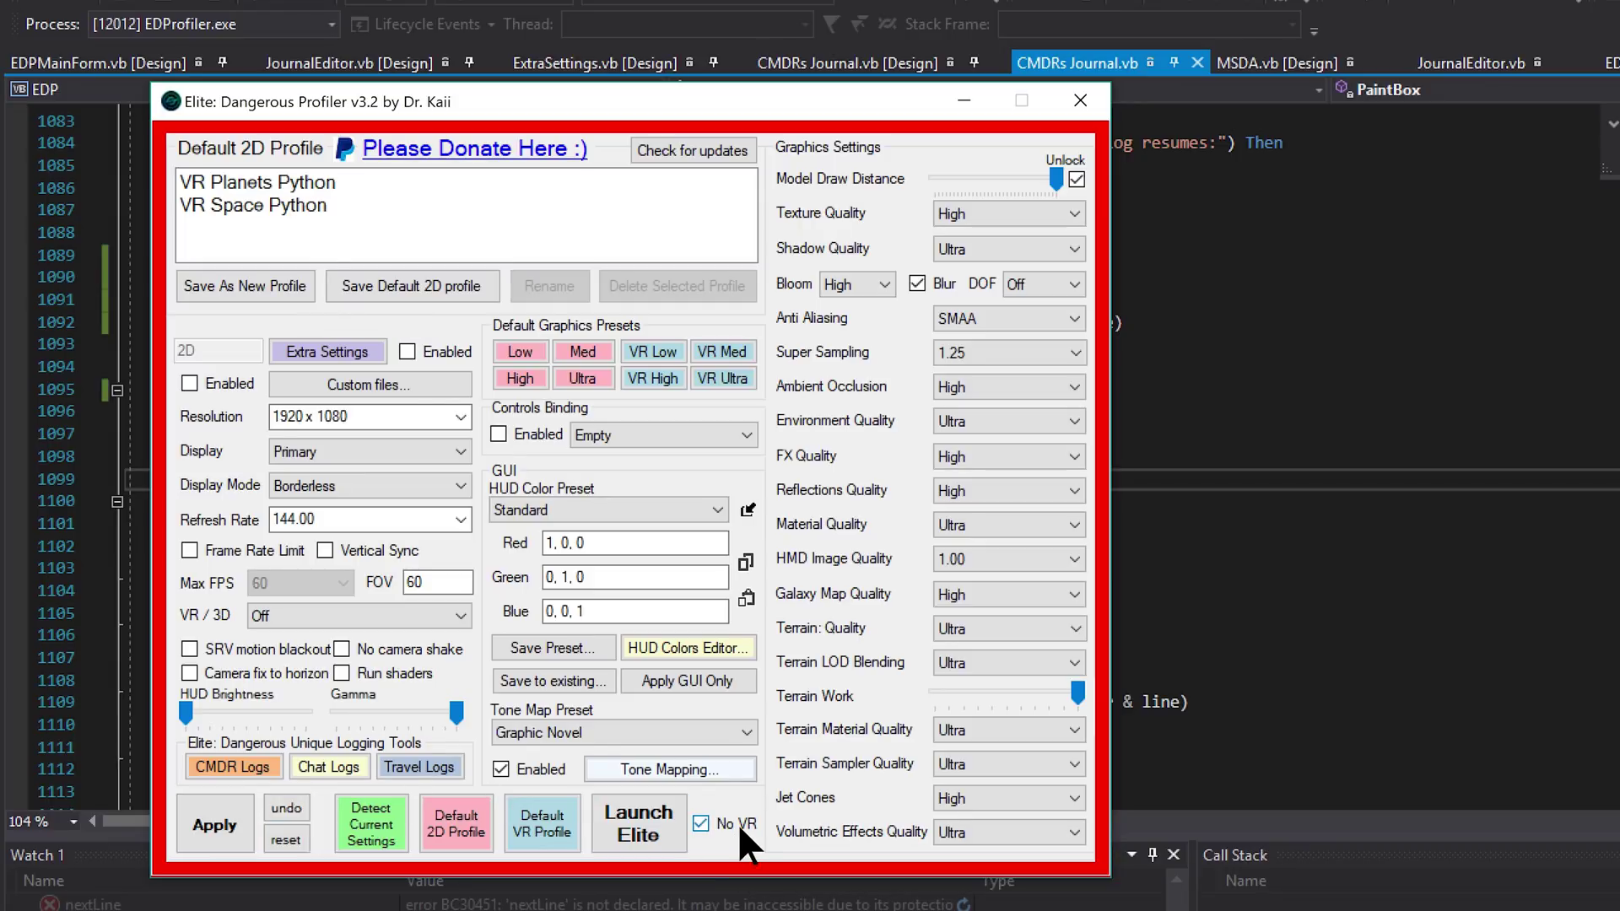
left_click(639, 844)
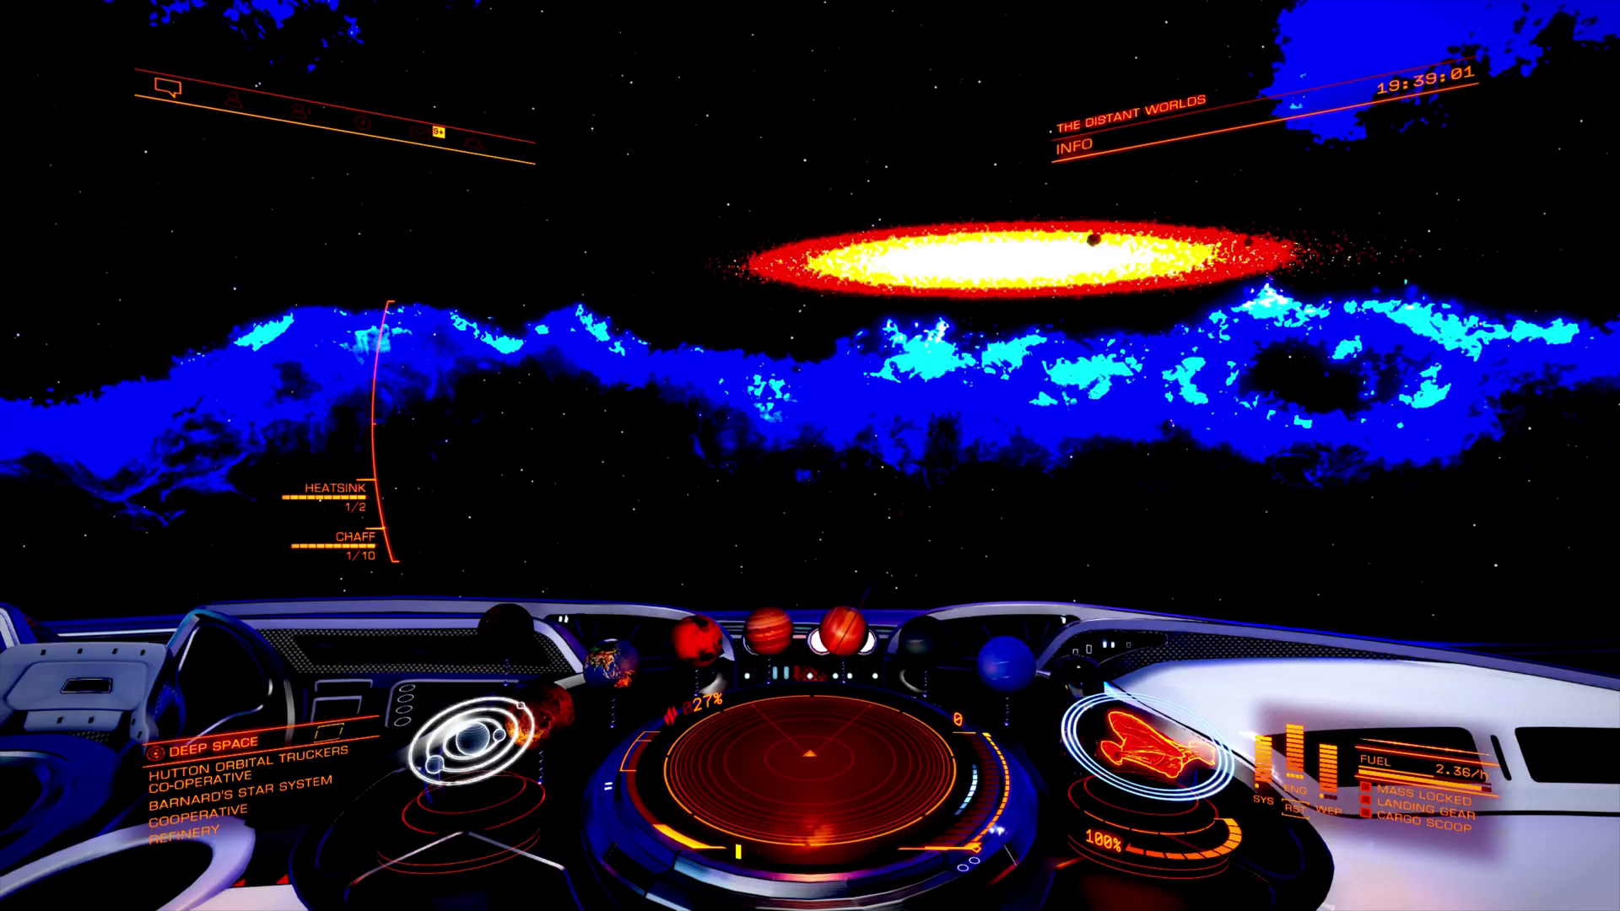
Step: Send the message STARTLOG in the game's local chat to start the CMDR Logs tool
key("2")
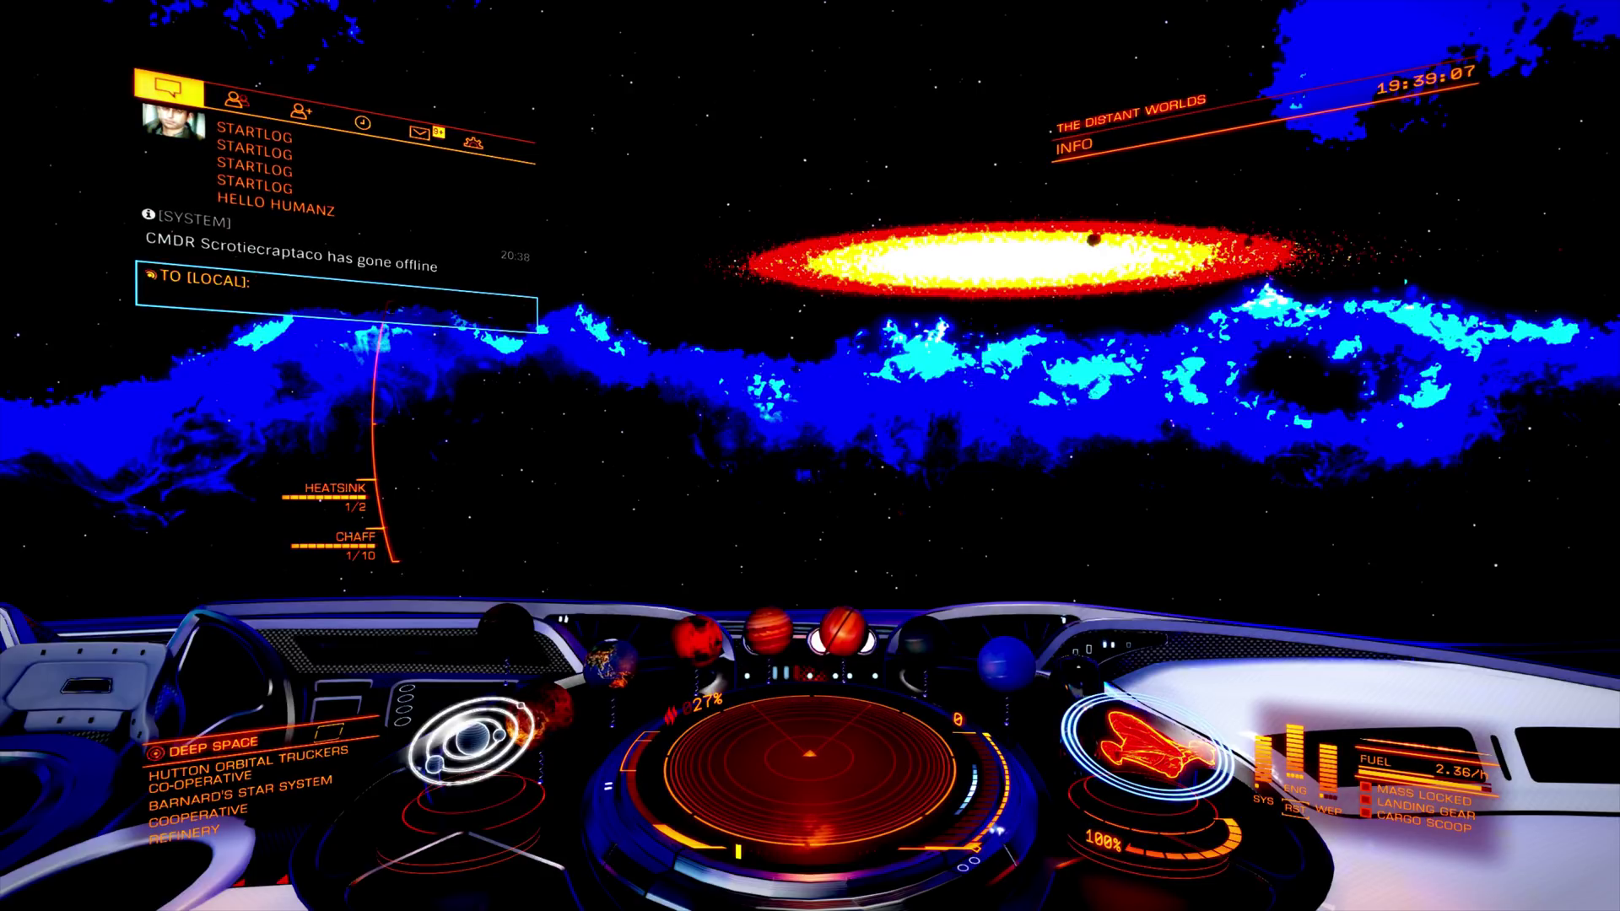
type("S")
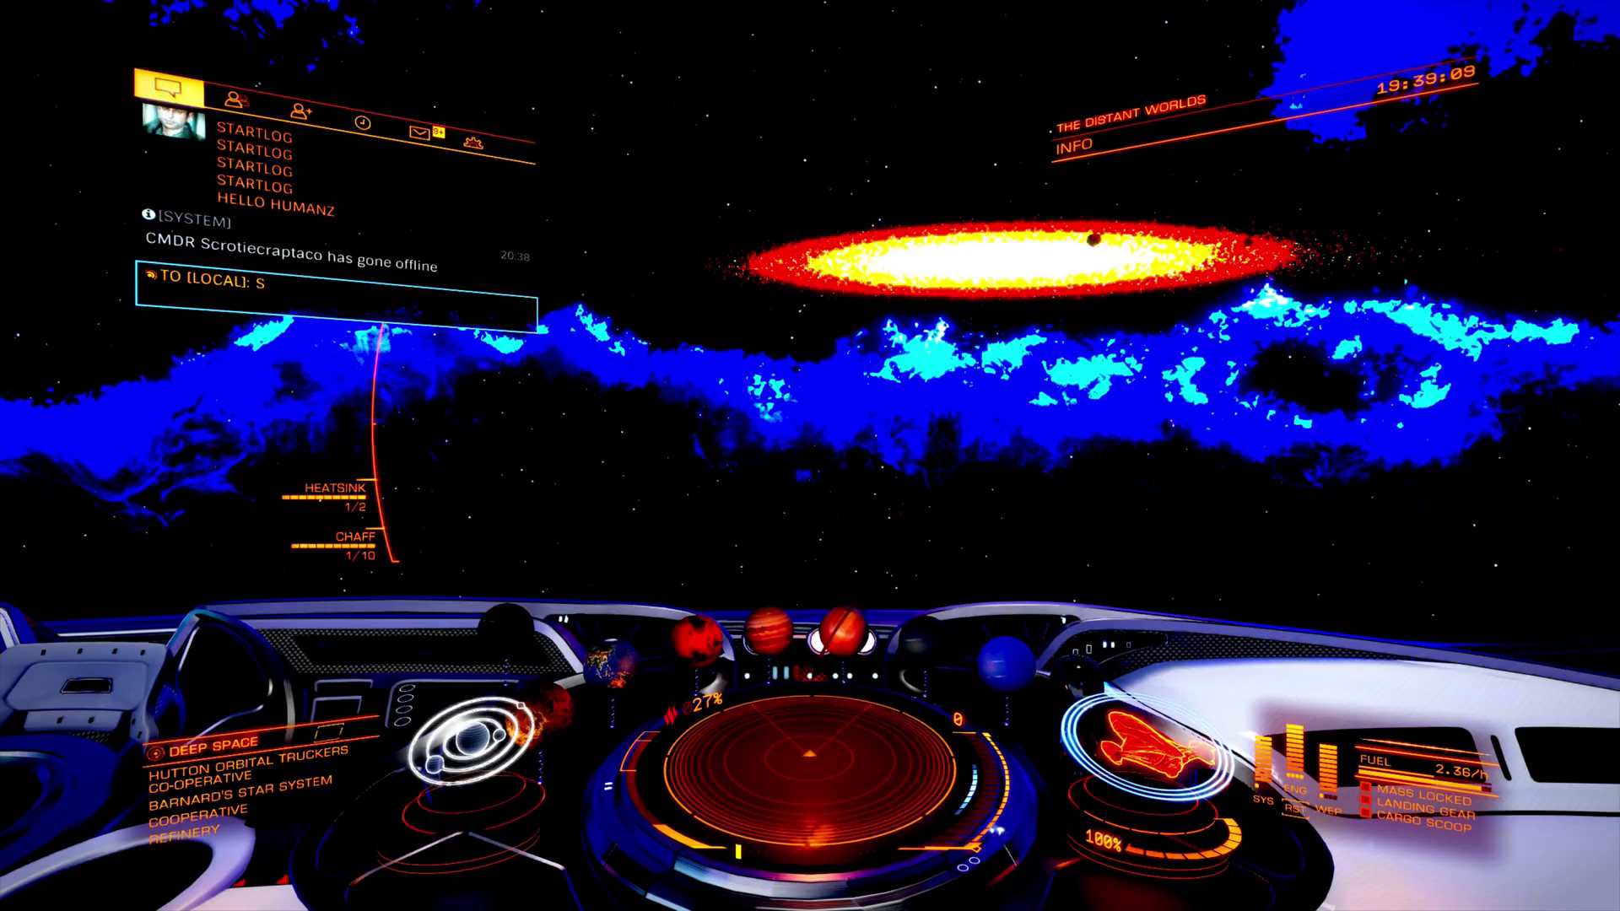
type("TARTLOG")
key("Return")
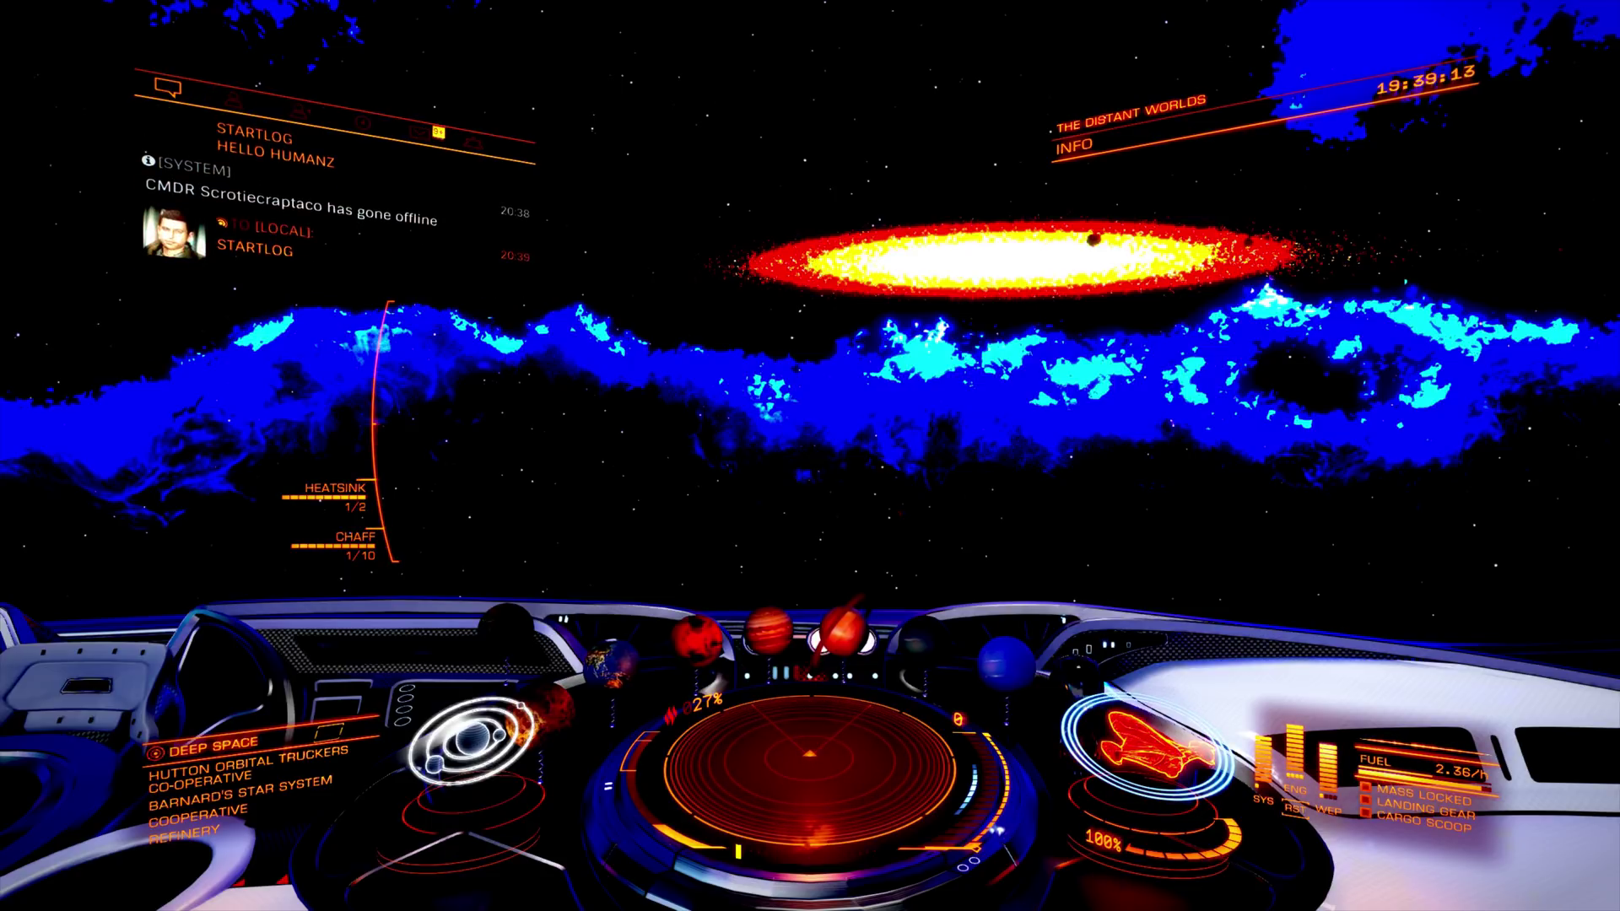
Step: Switch to the CMDR Logs window, lock it in position on top of other windows, and return to the game
key("alt+Tab")
left_click(519, 304)
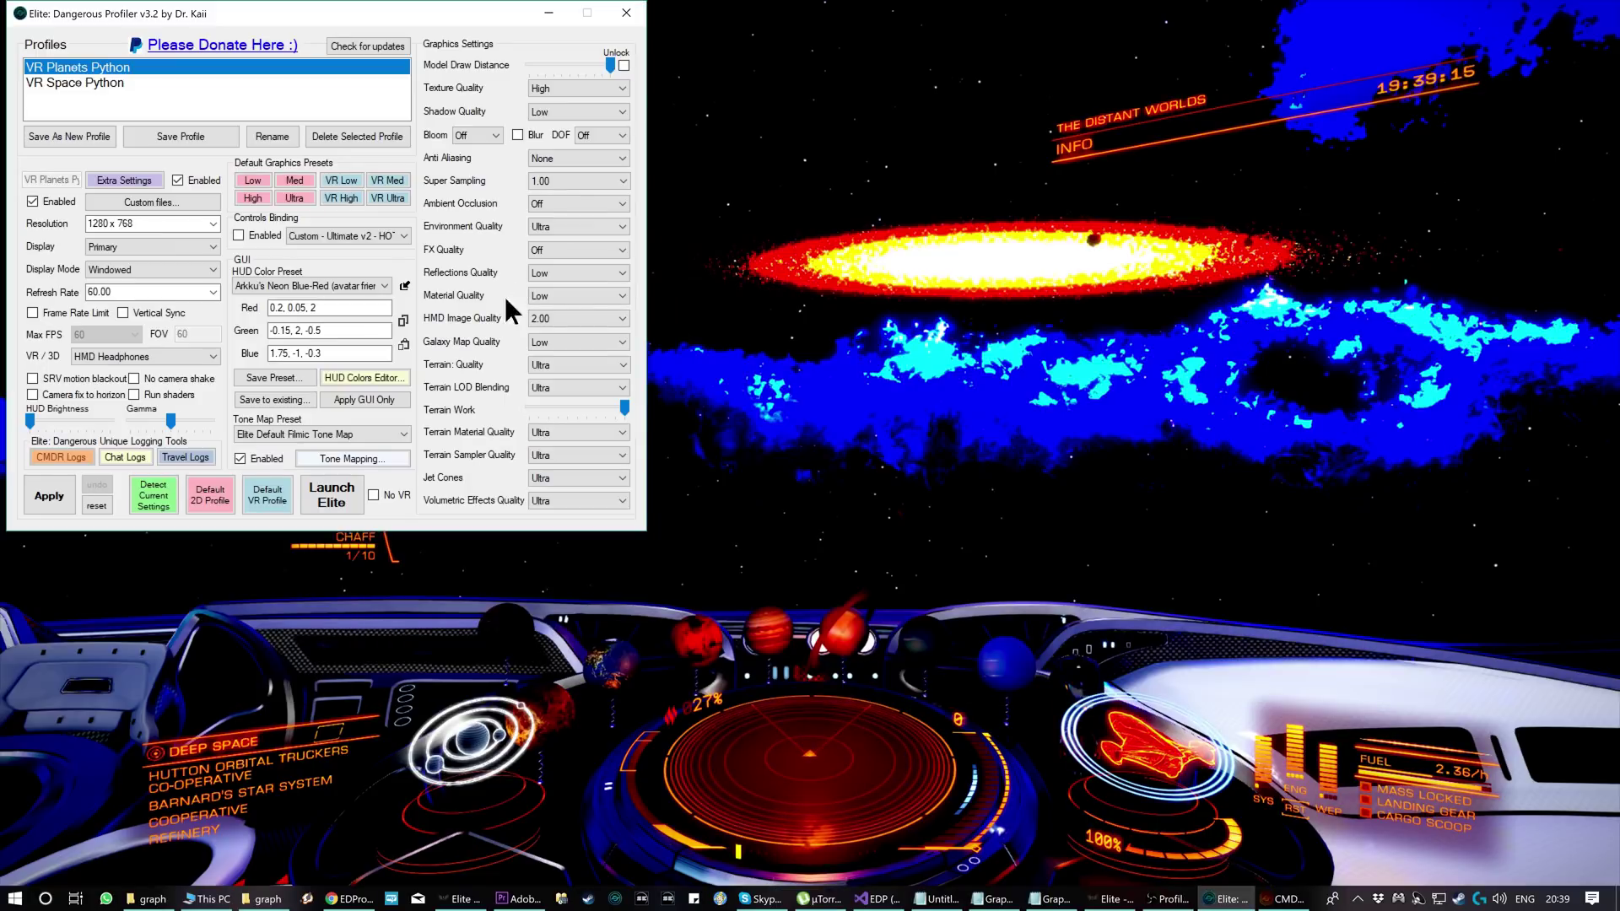
left_click(1284, 898)
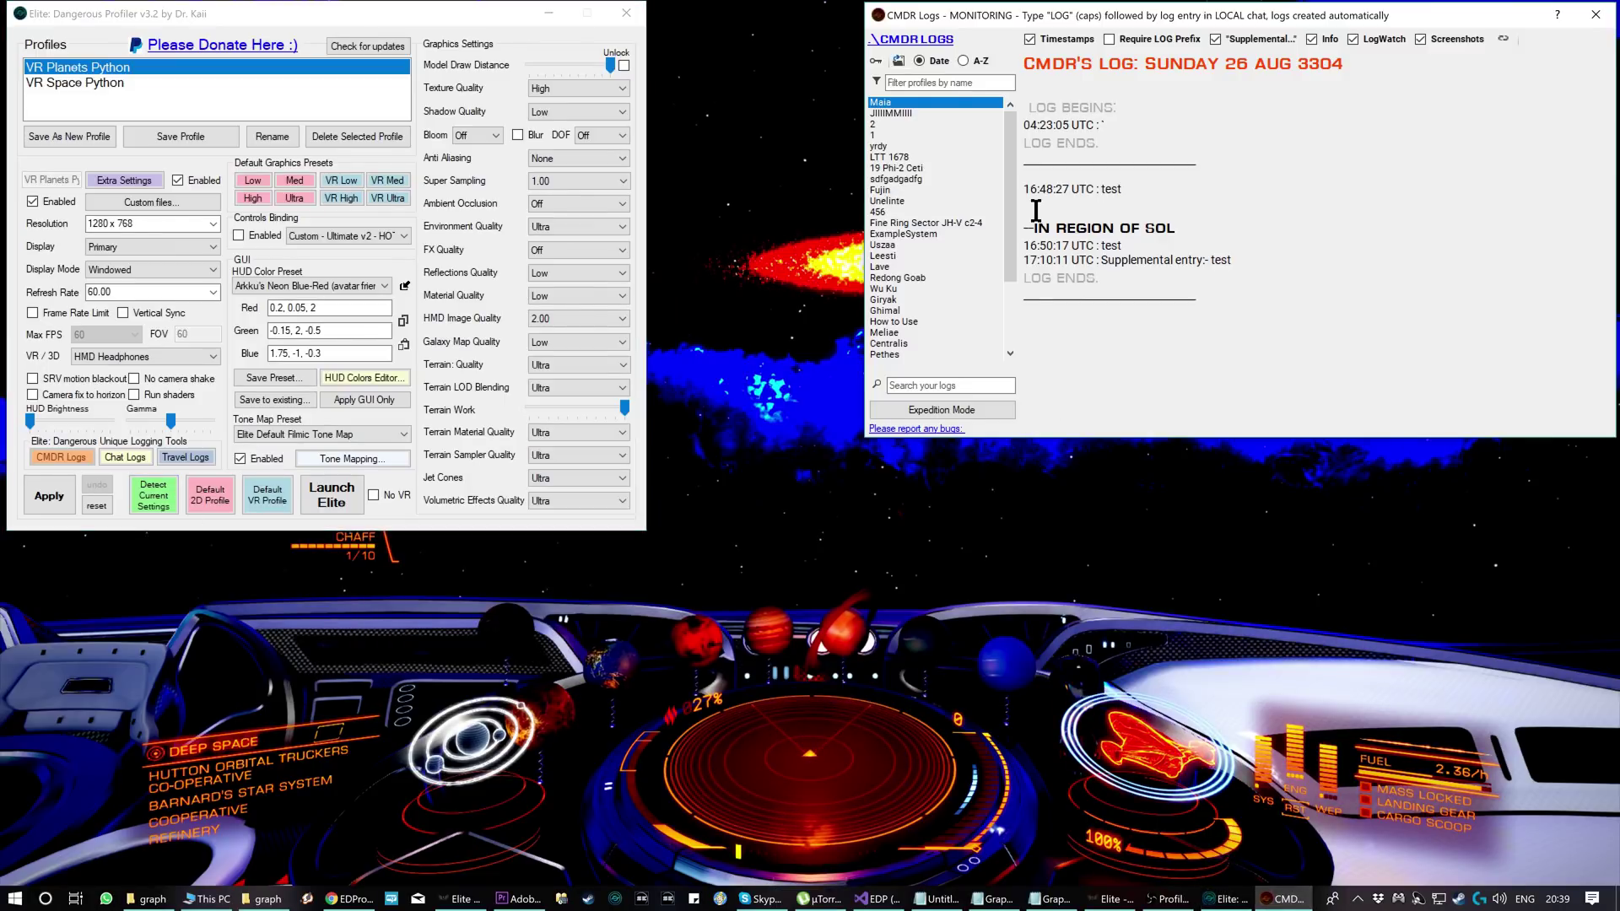
left_click(868, 64)
left_click(567, 8)
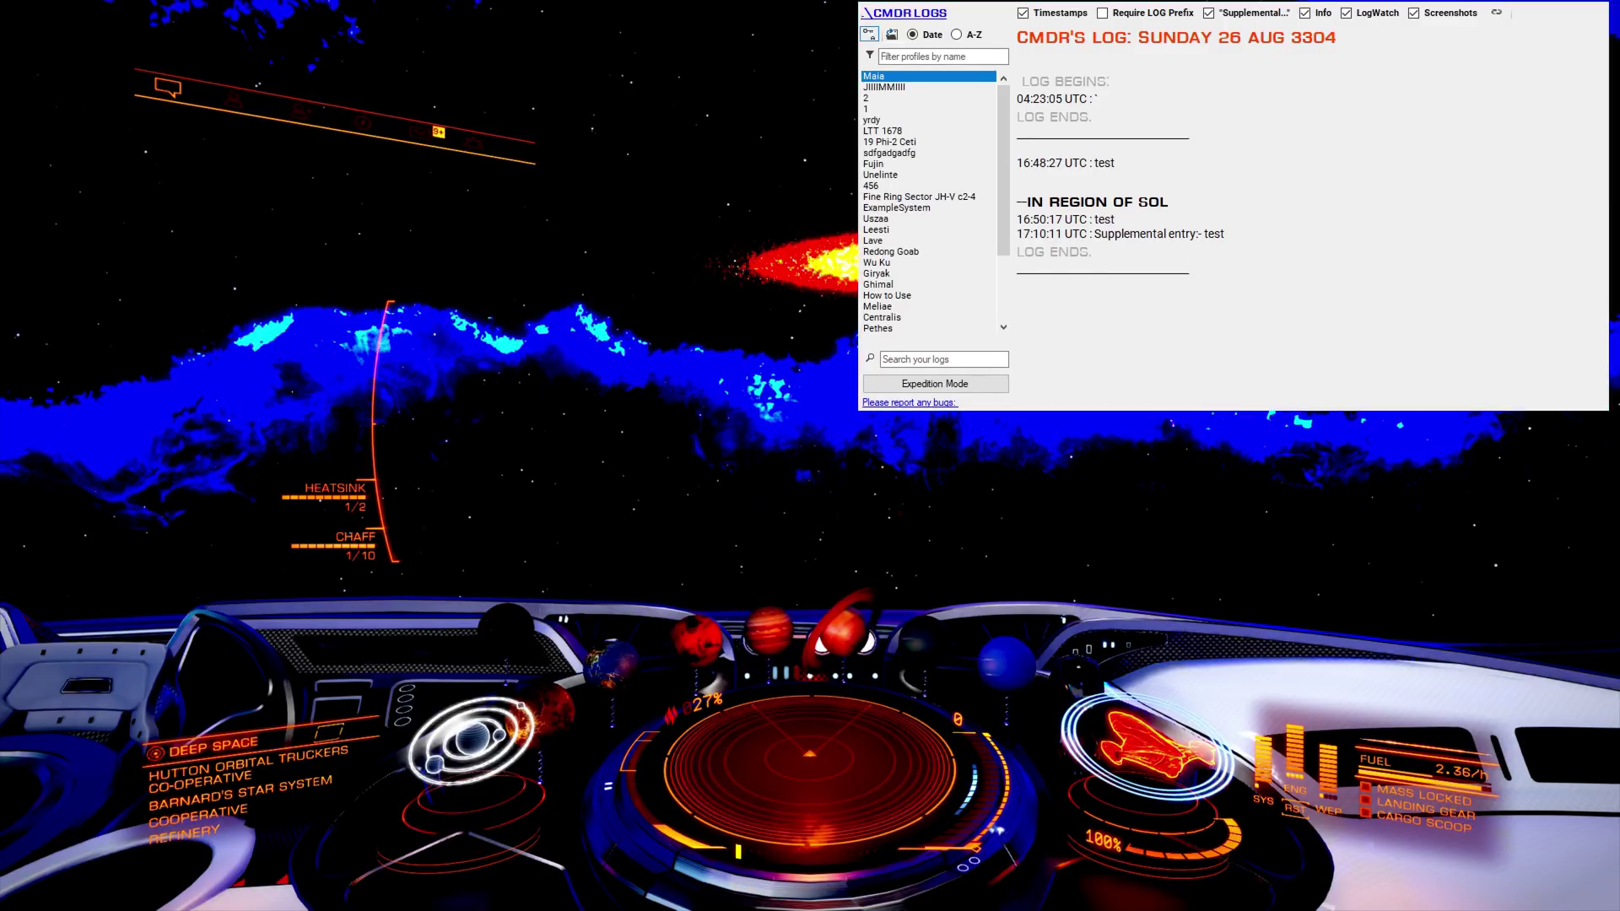
Step: Send HELLO HUMANZ in local chat as a log entry and capture an in-game screenshot for the log
key("Return")
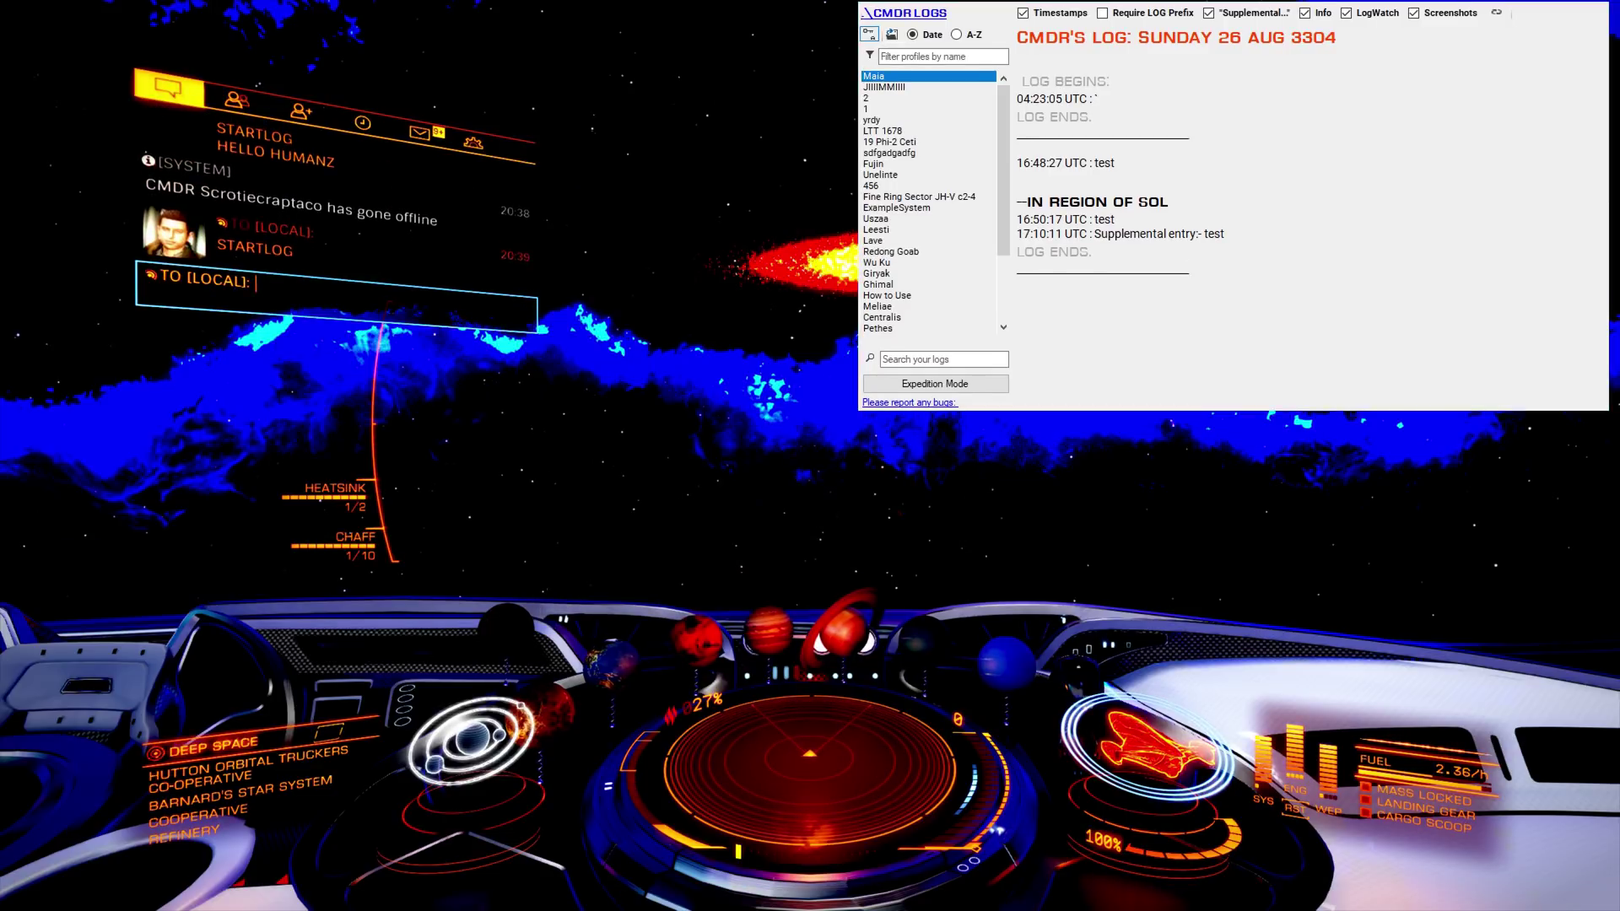
type("HELL")
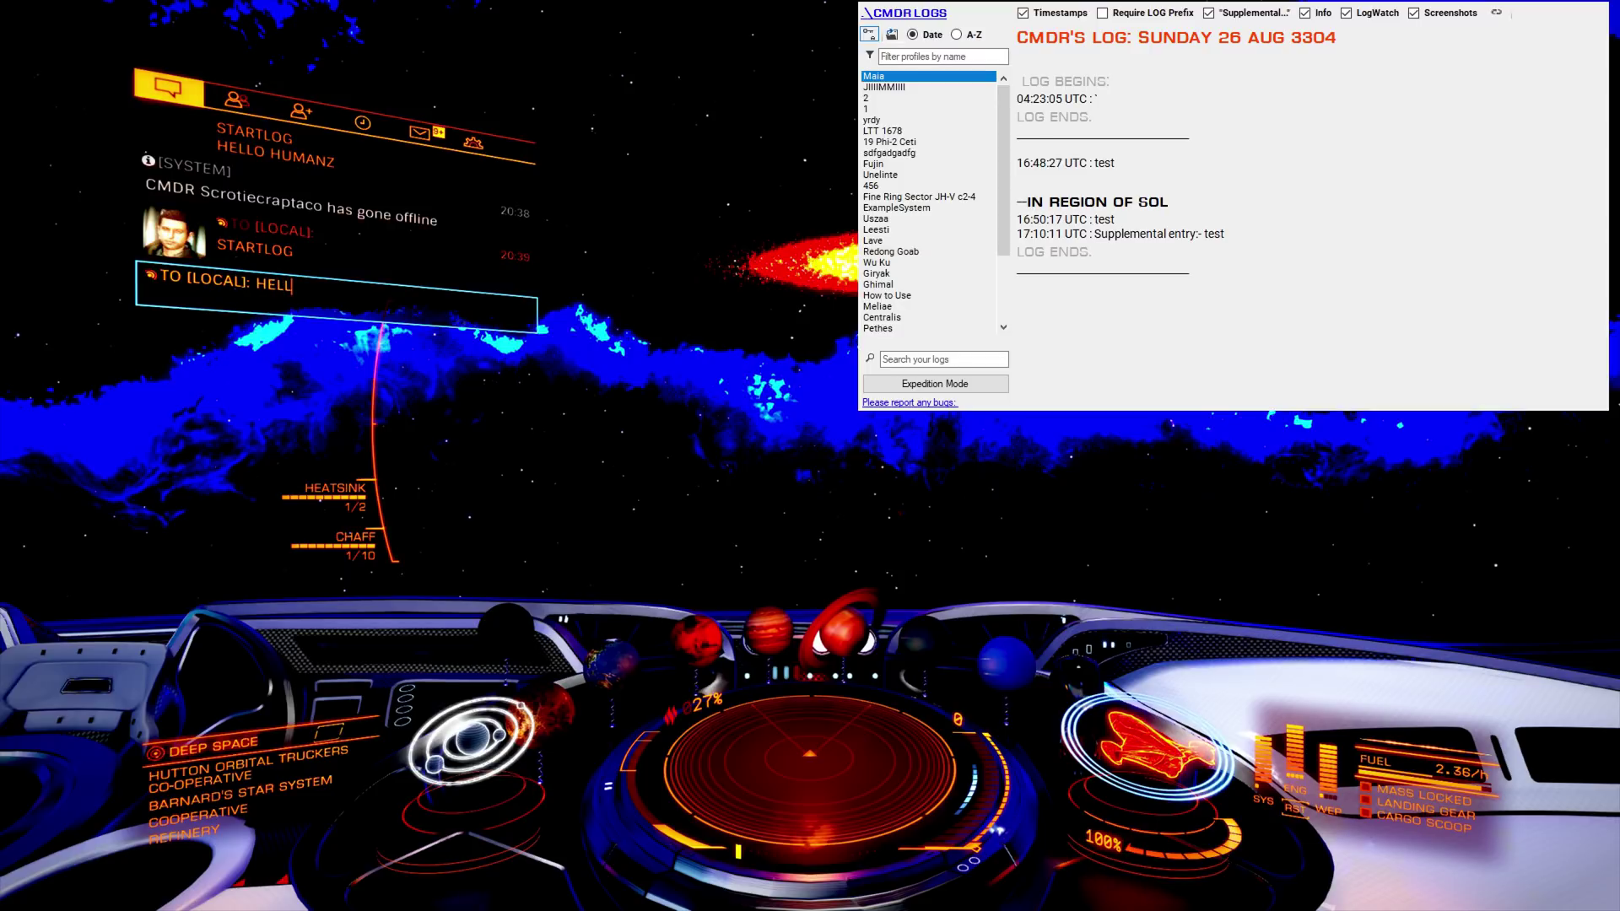
type("O HUMANZ")
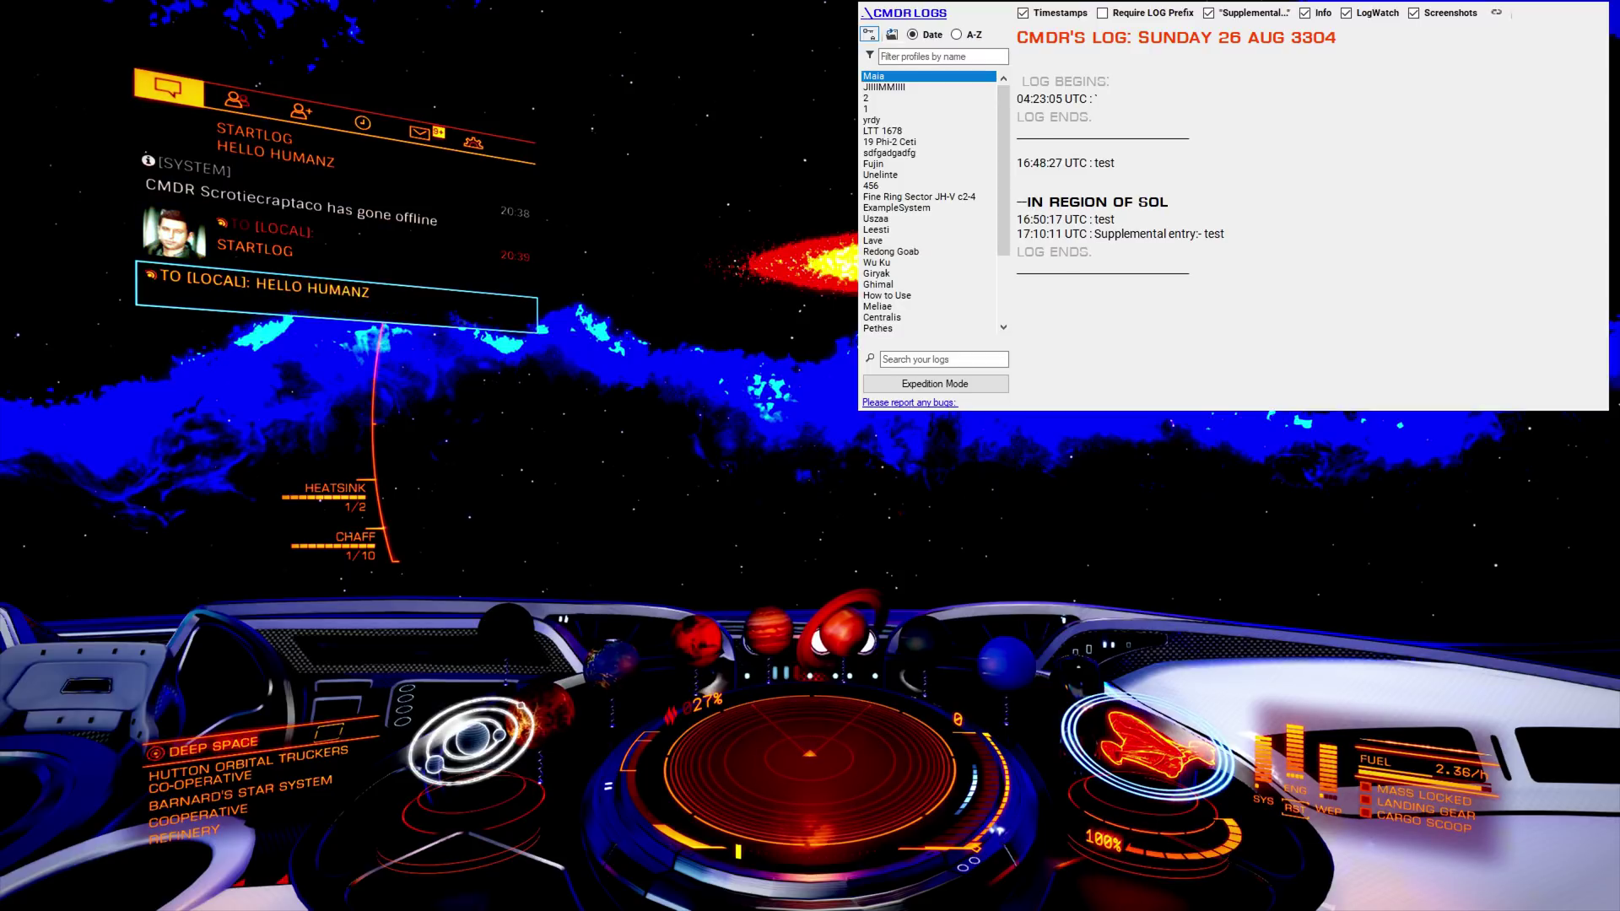
key("Return")
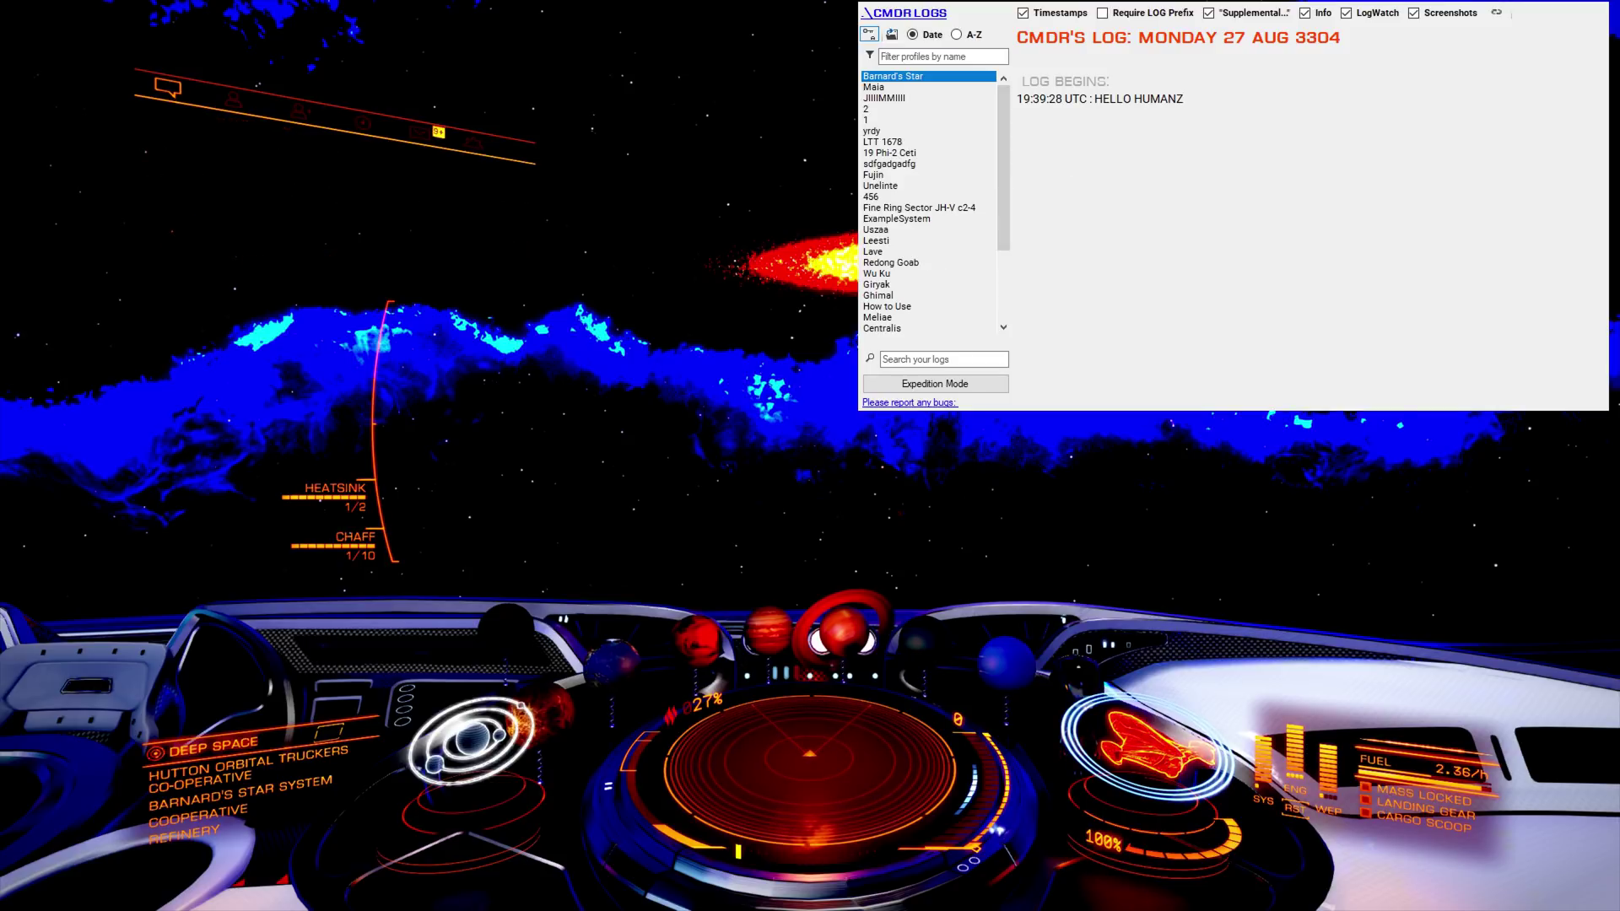
key("F10")
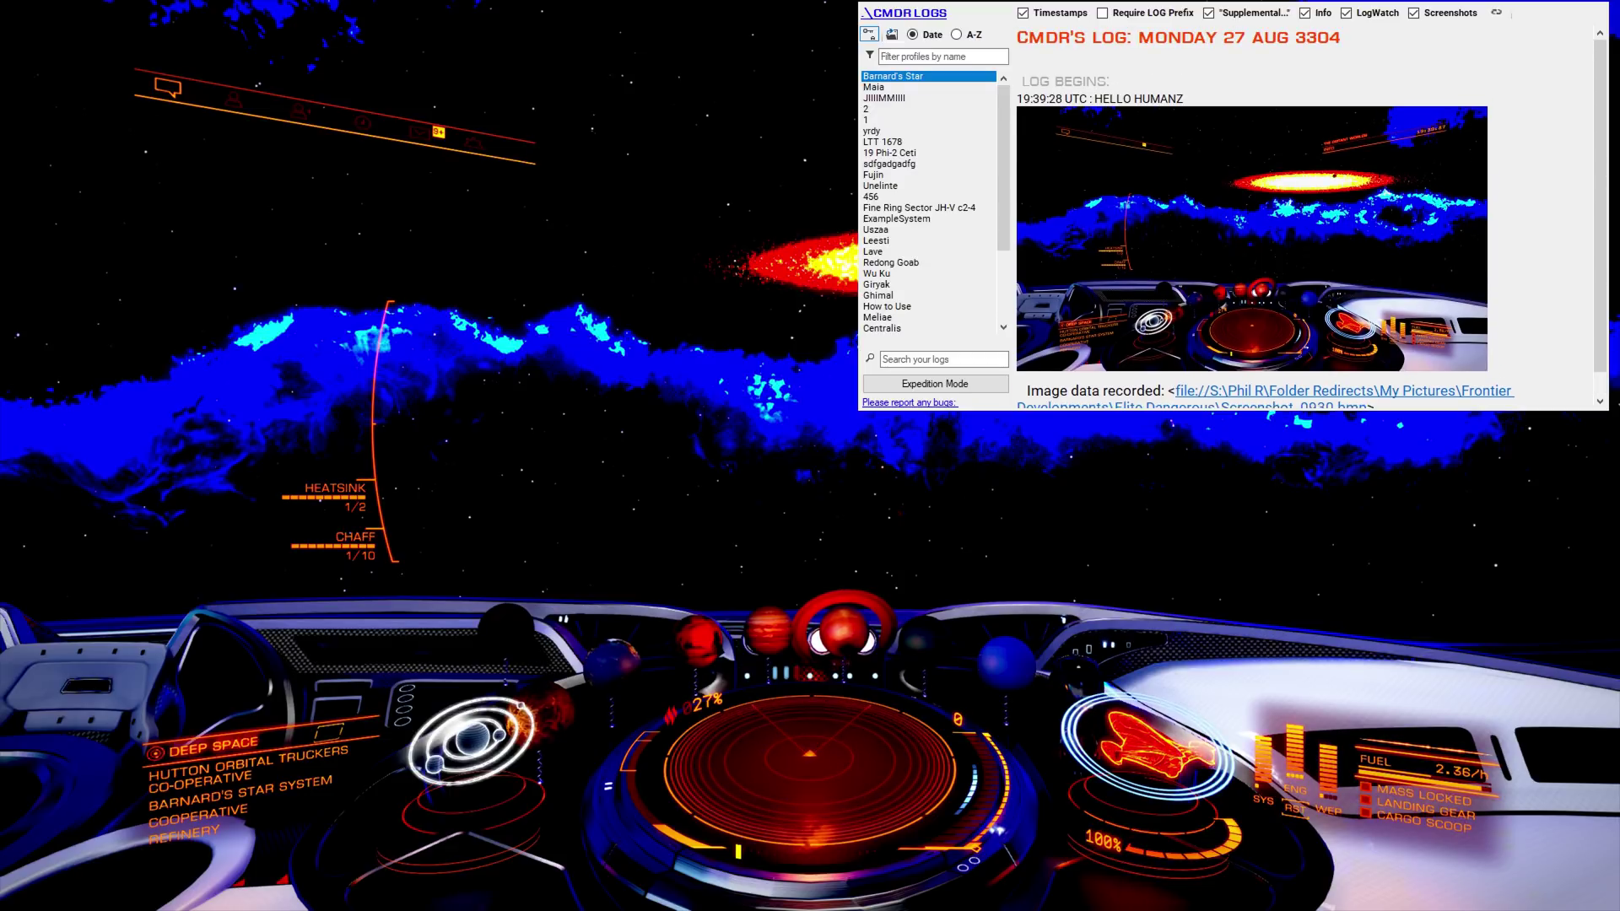
Step: Pop the Barnard's Star log out into a separate window to view it, and close that window
right_click(1560, 167)
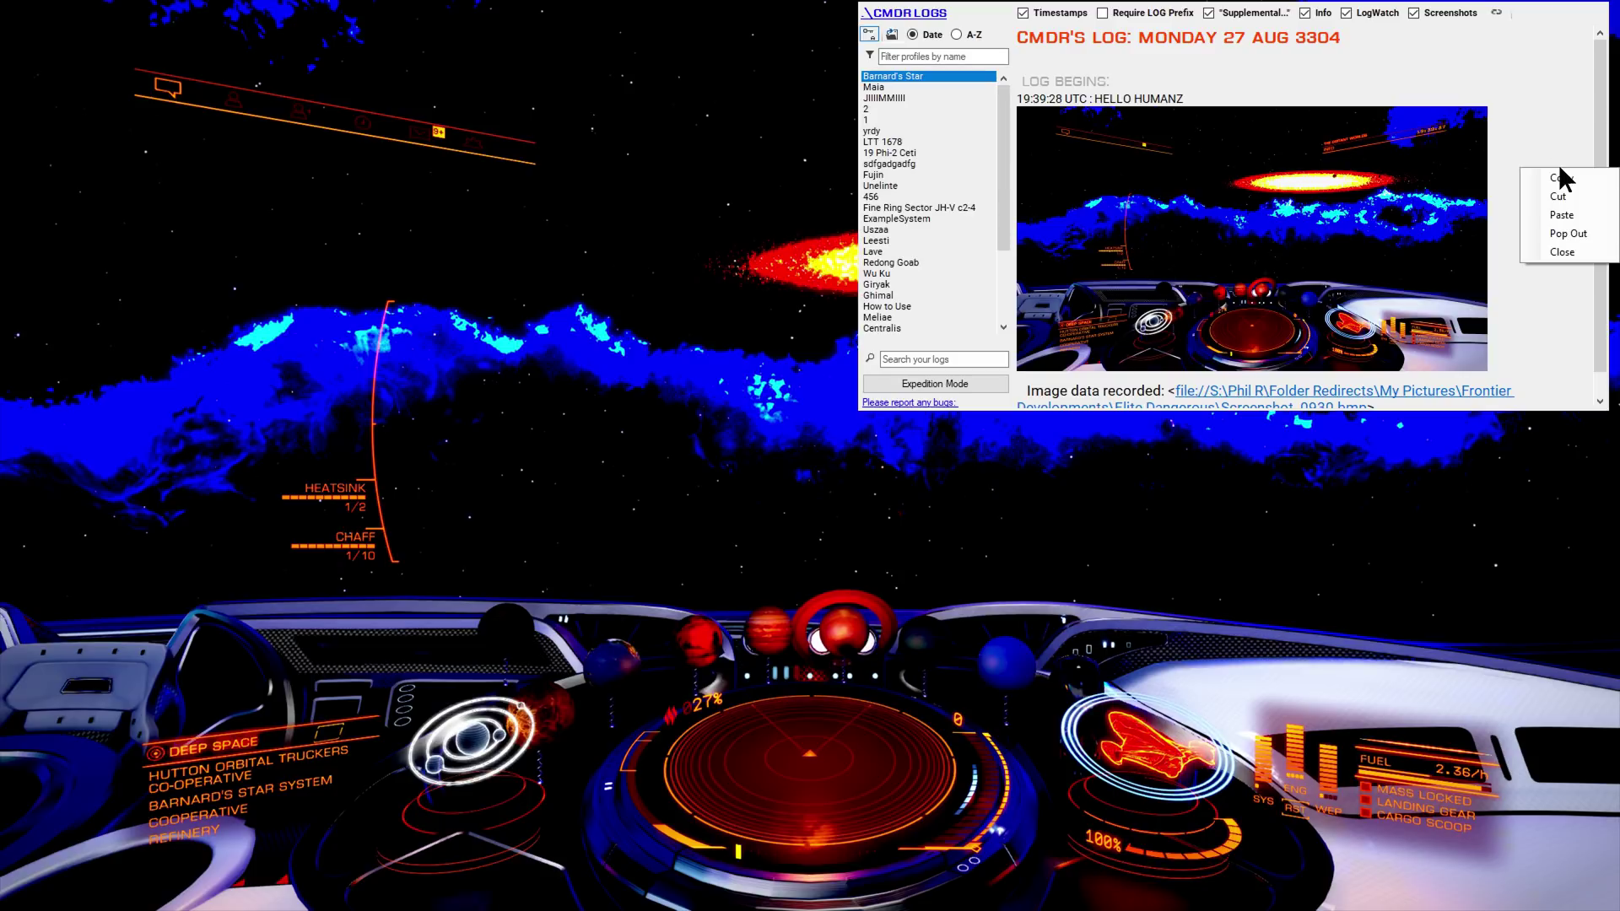
left_click(1563, 227)
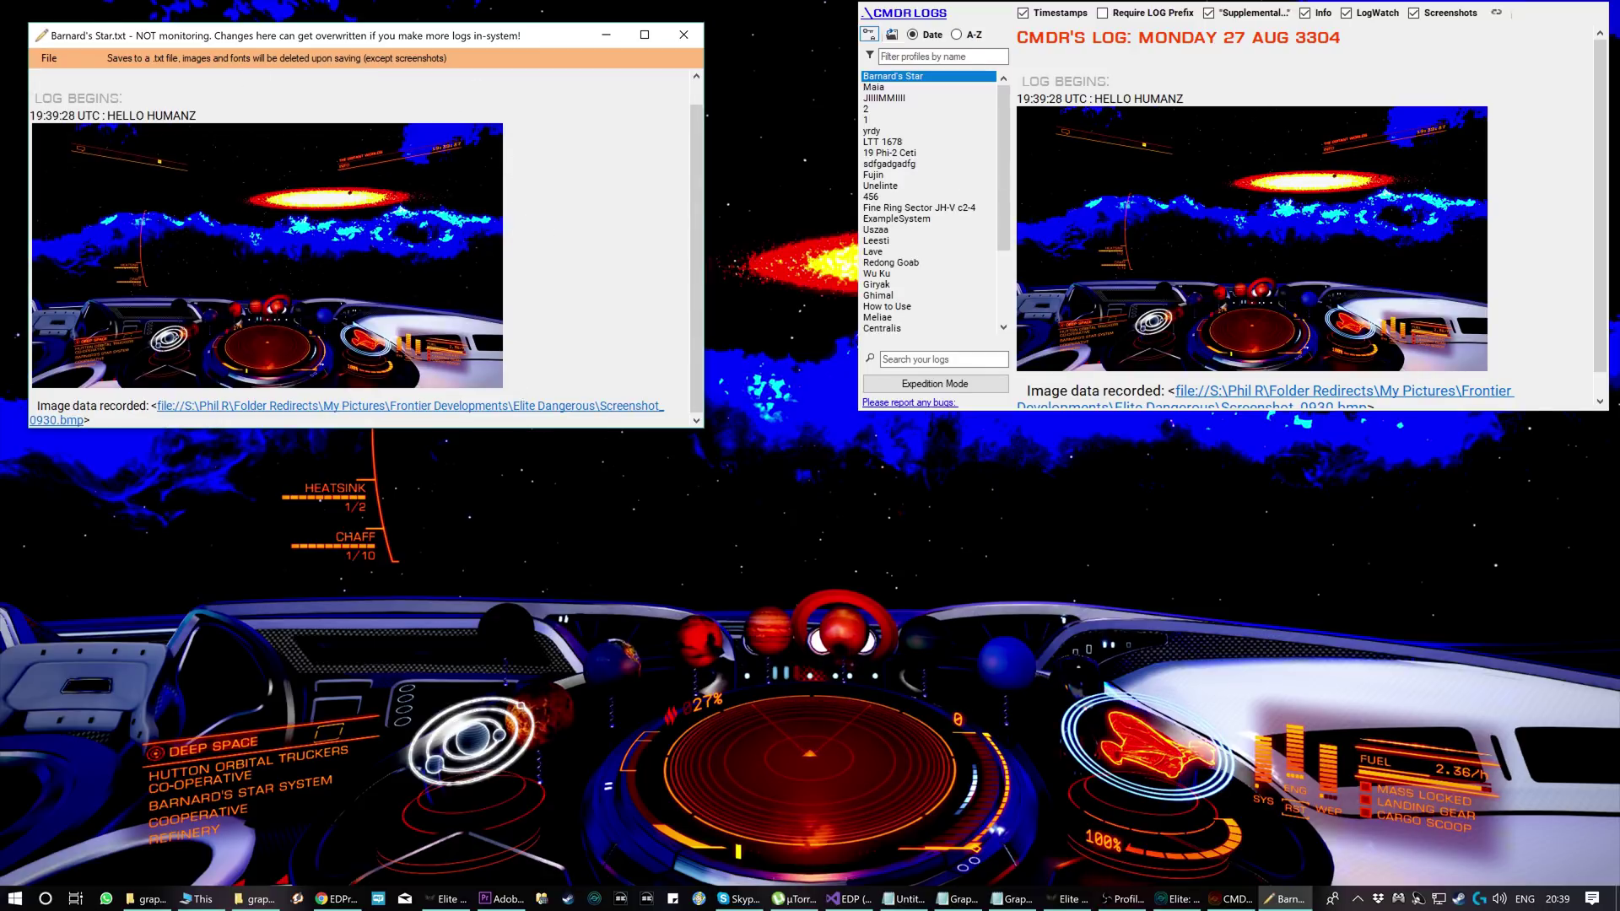
left_click(683, 34)
Step: Read through the 19 Phi-2 Ceti log and the ExampleSystem log in CMDR Logs
left_click(893, 154)
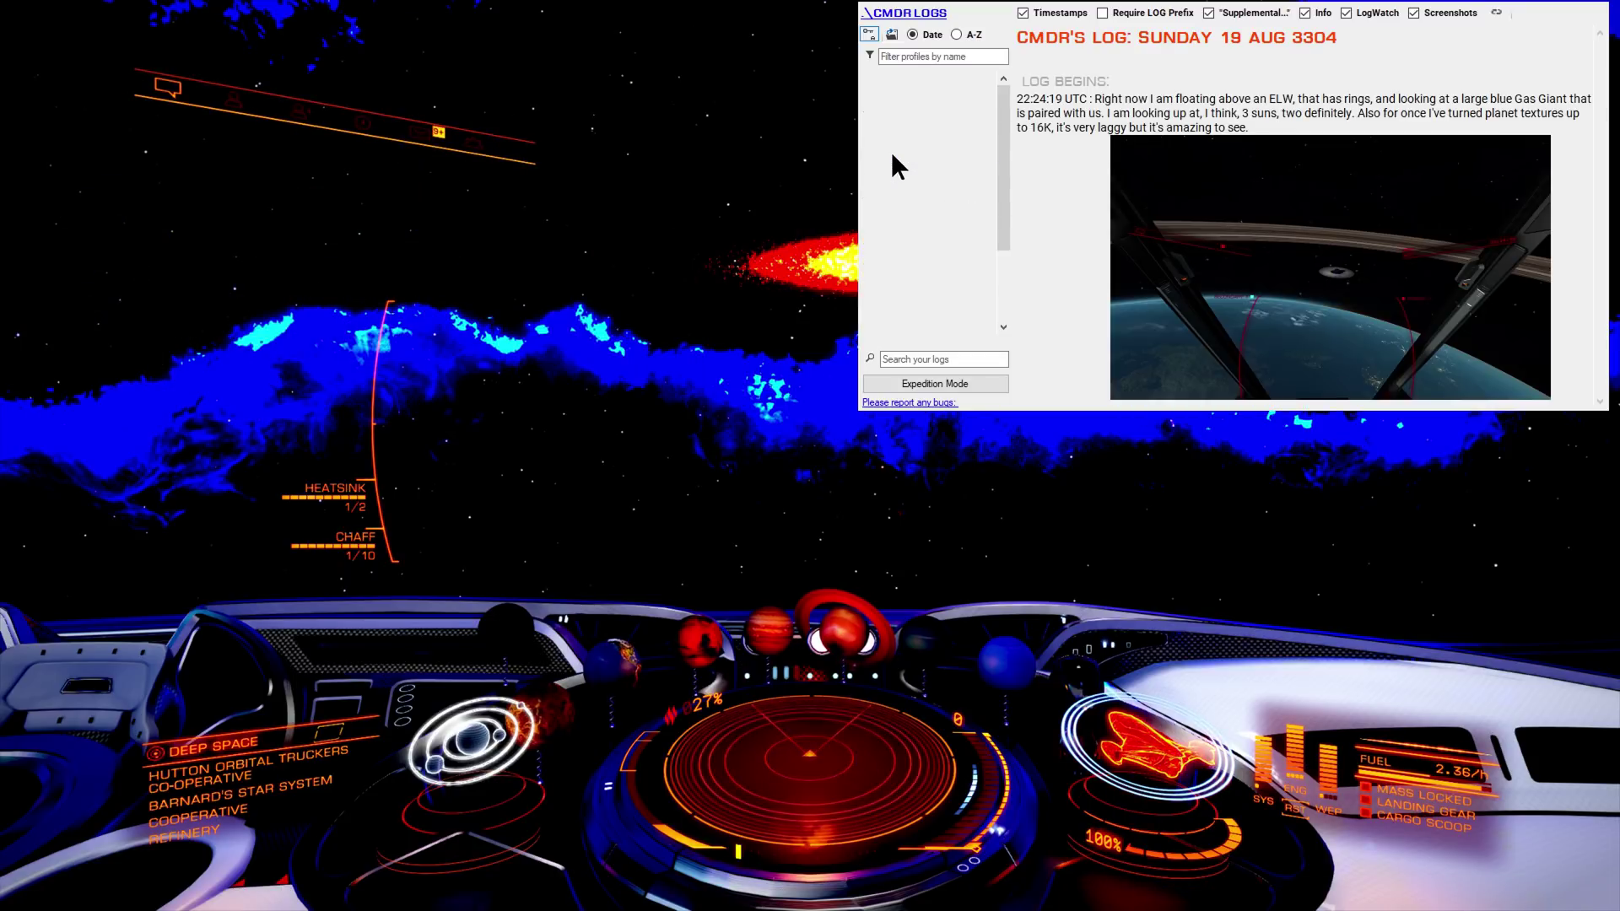
scroll(1043, 281, "down", 5)
scroll(1042, 281, "down", 10)
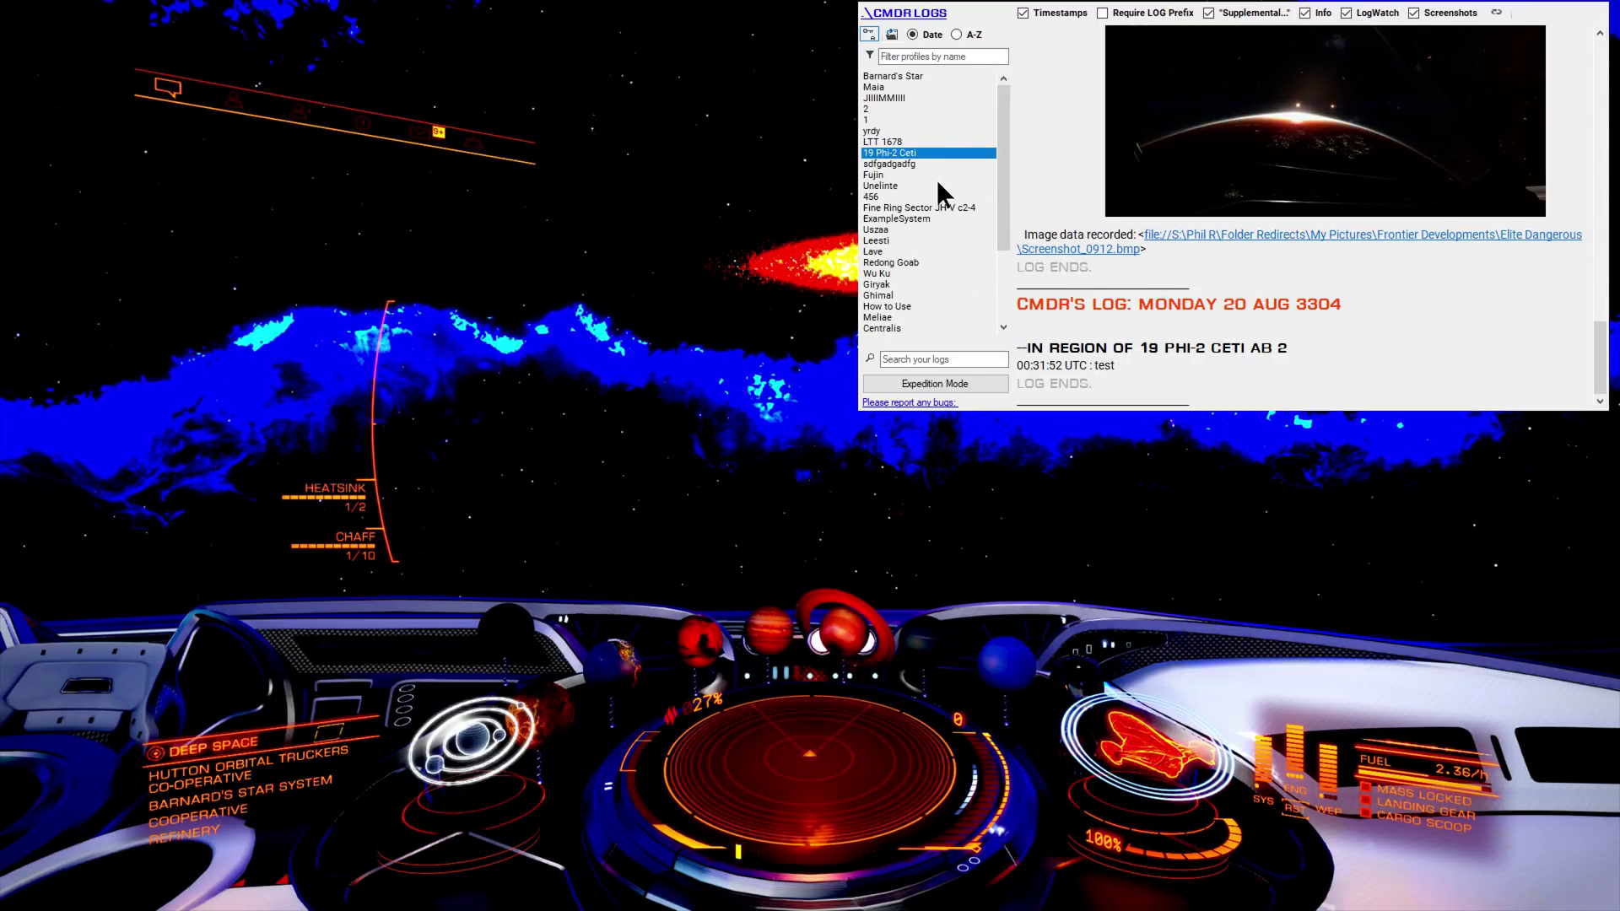
left_click(907, 218)
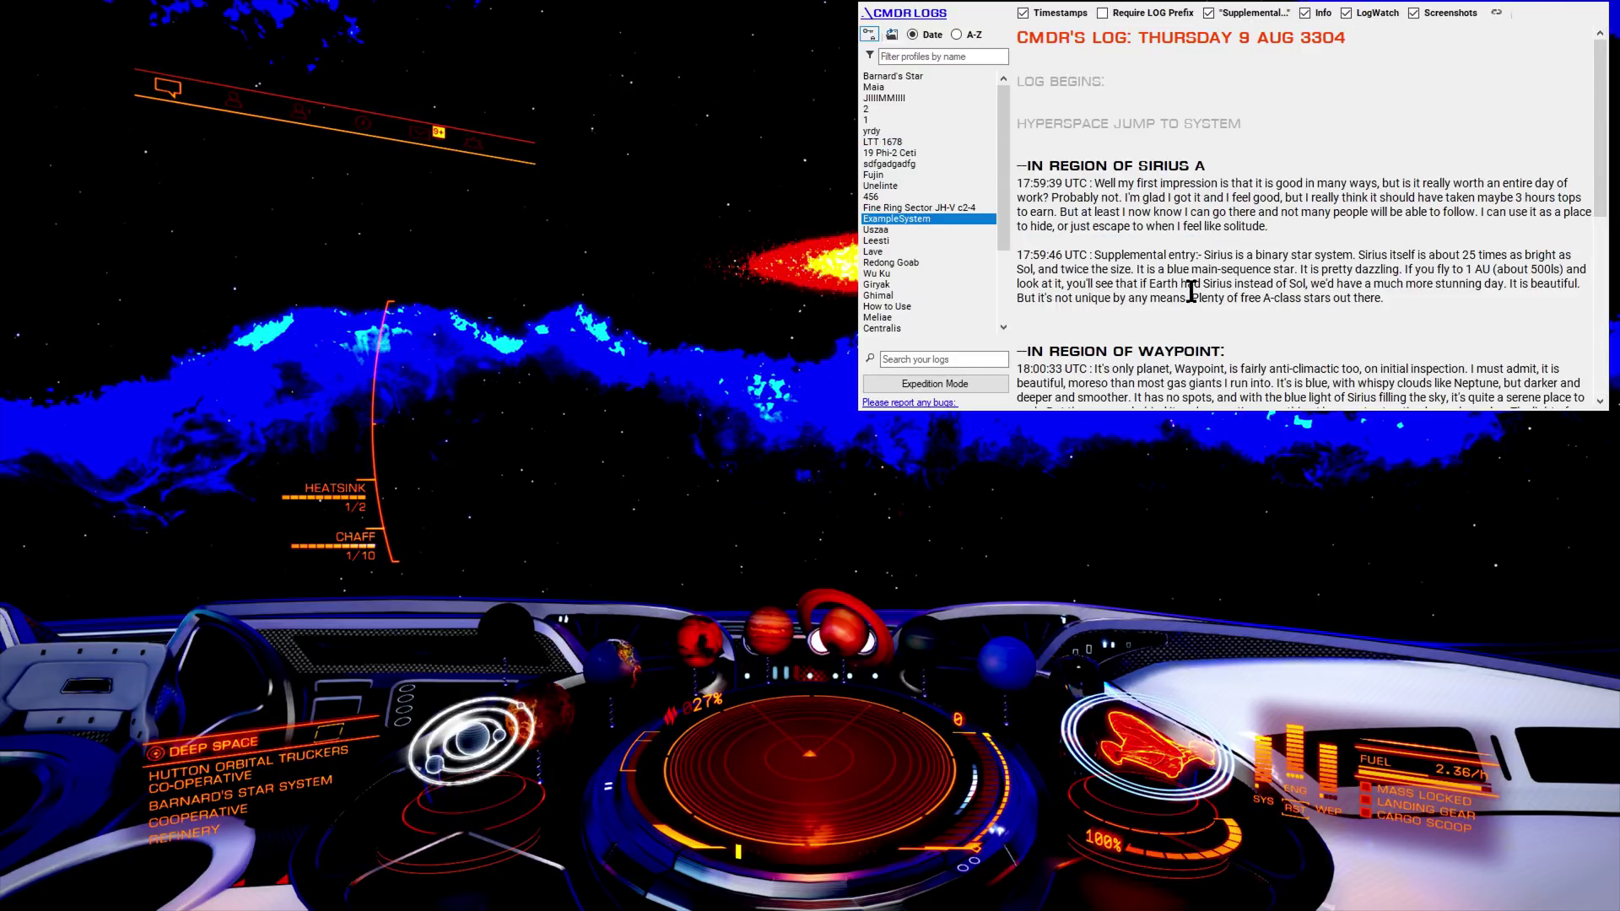
scroll(1191, 291, "down", 5)
scroll(1192, 291, "down", 5)
scroll(1191, 291, "up", 10)
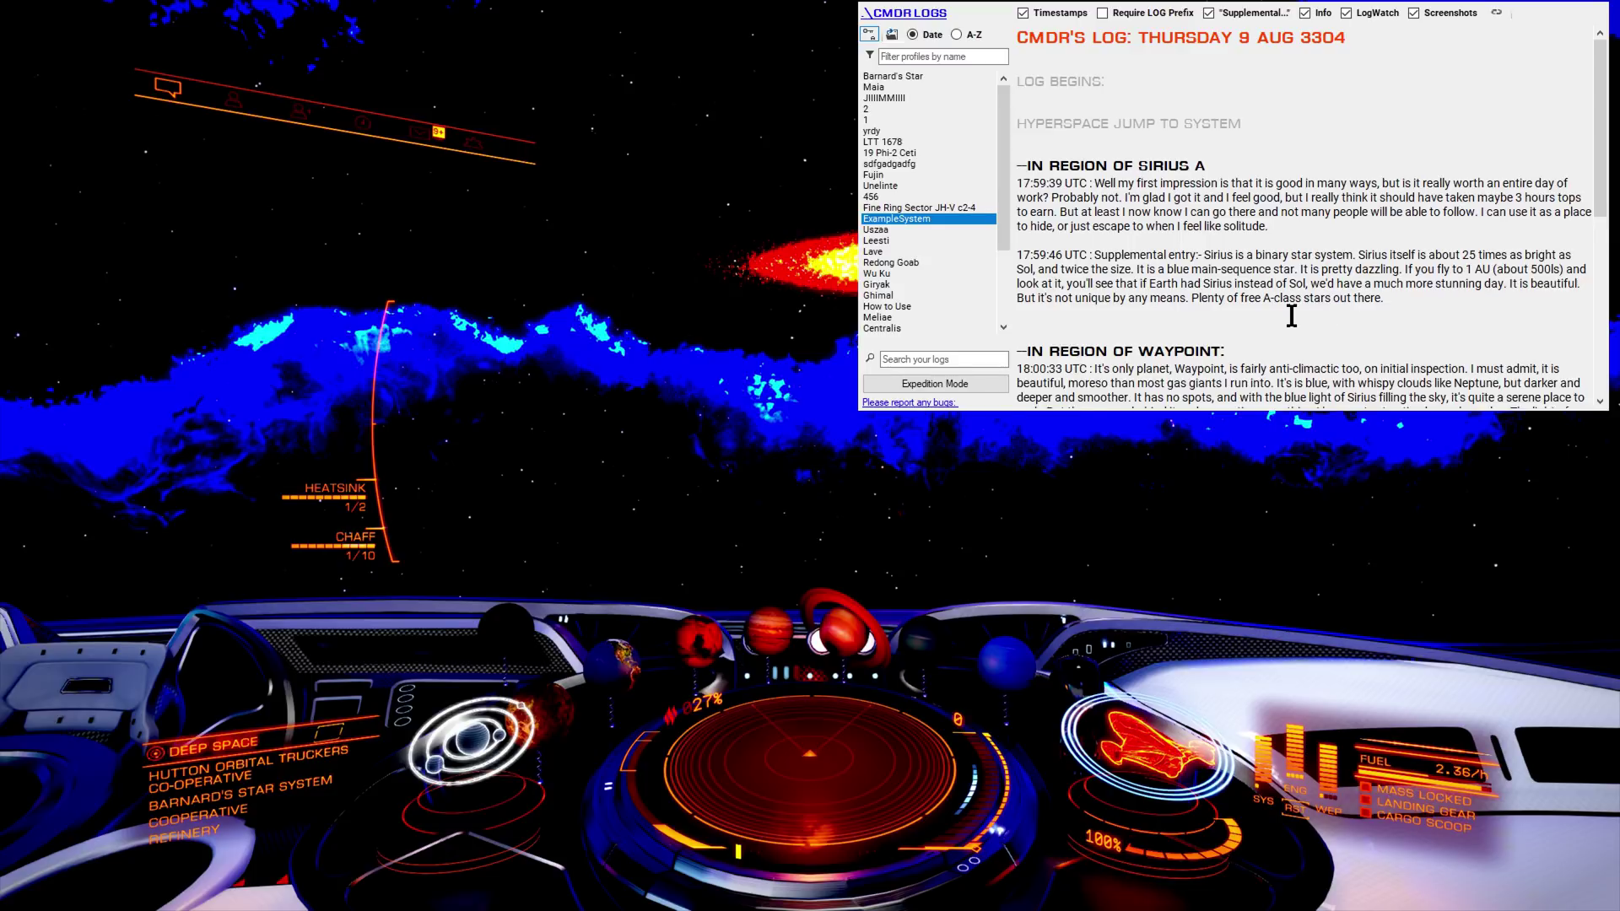
scroll(1292, 315, "down", 10)
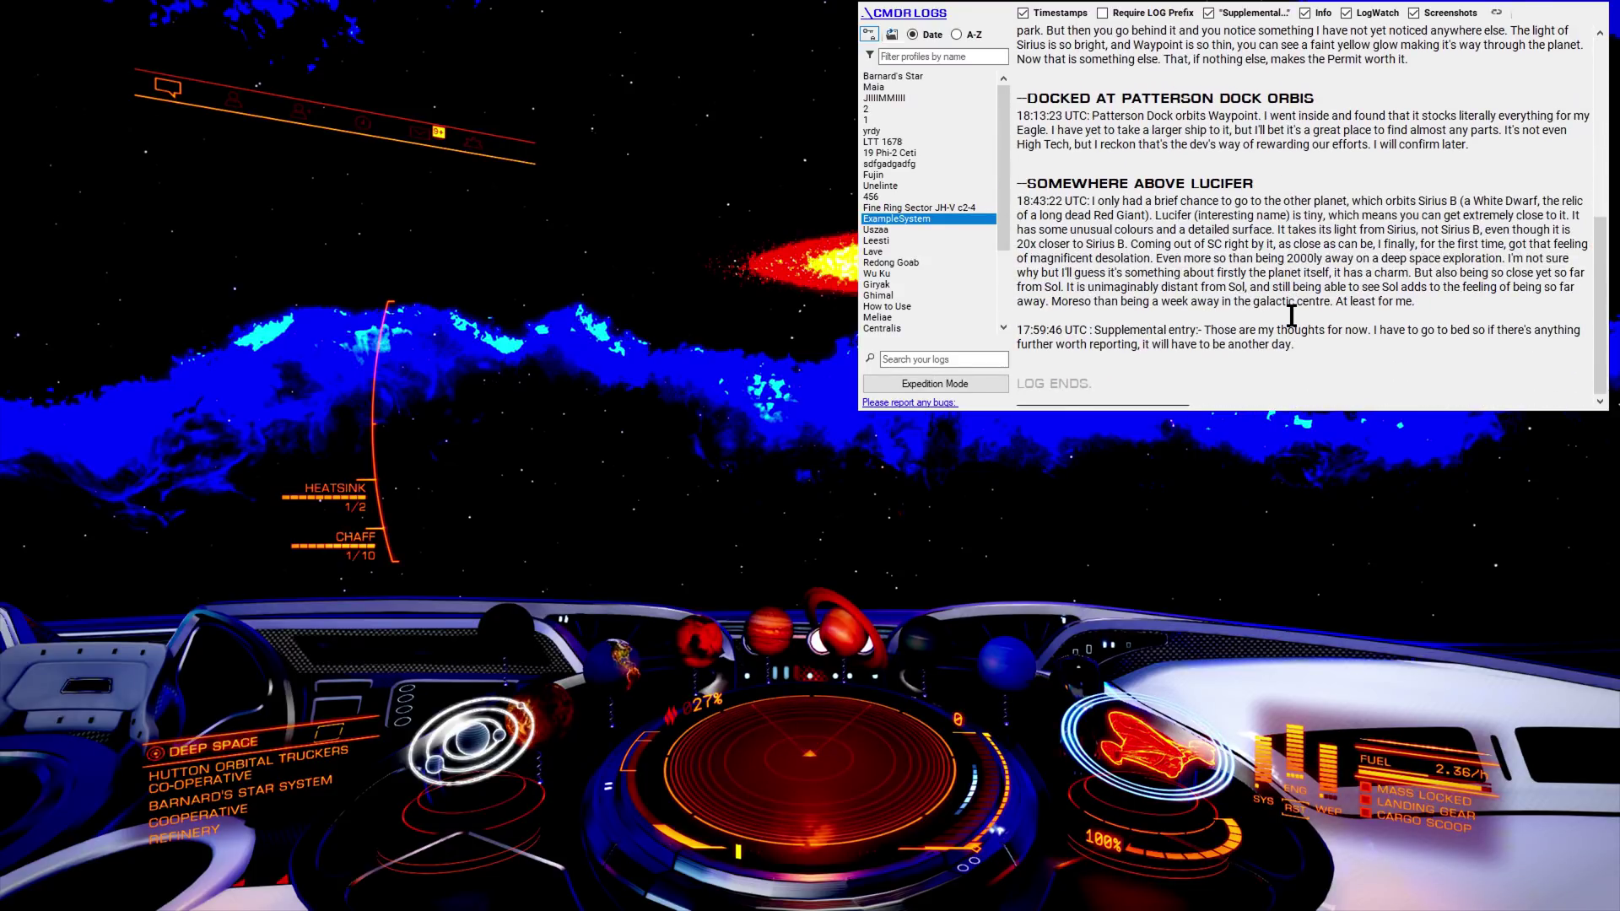
Step: Unlock the CMDR Logs window, filter the log names by H, and clear the filter
left_click(881, 36)
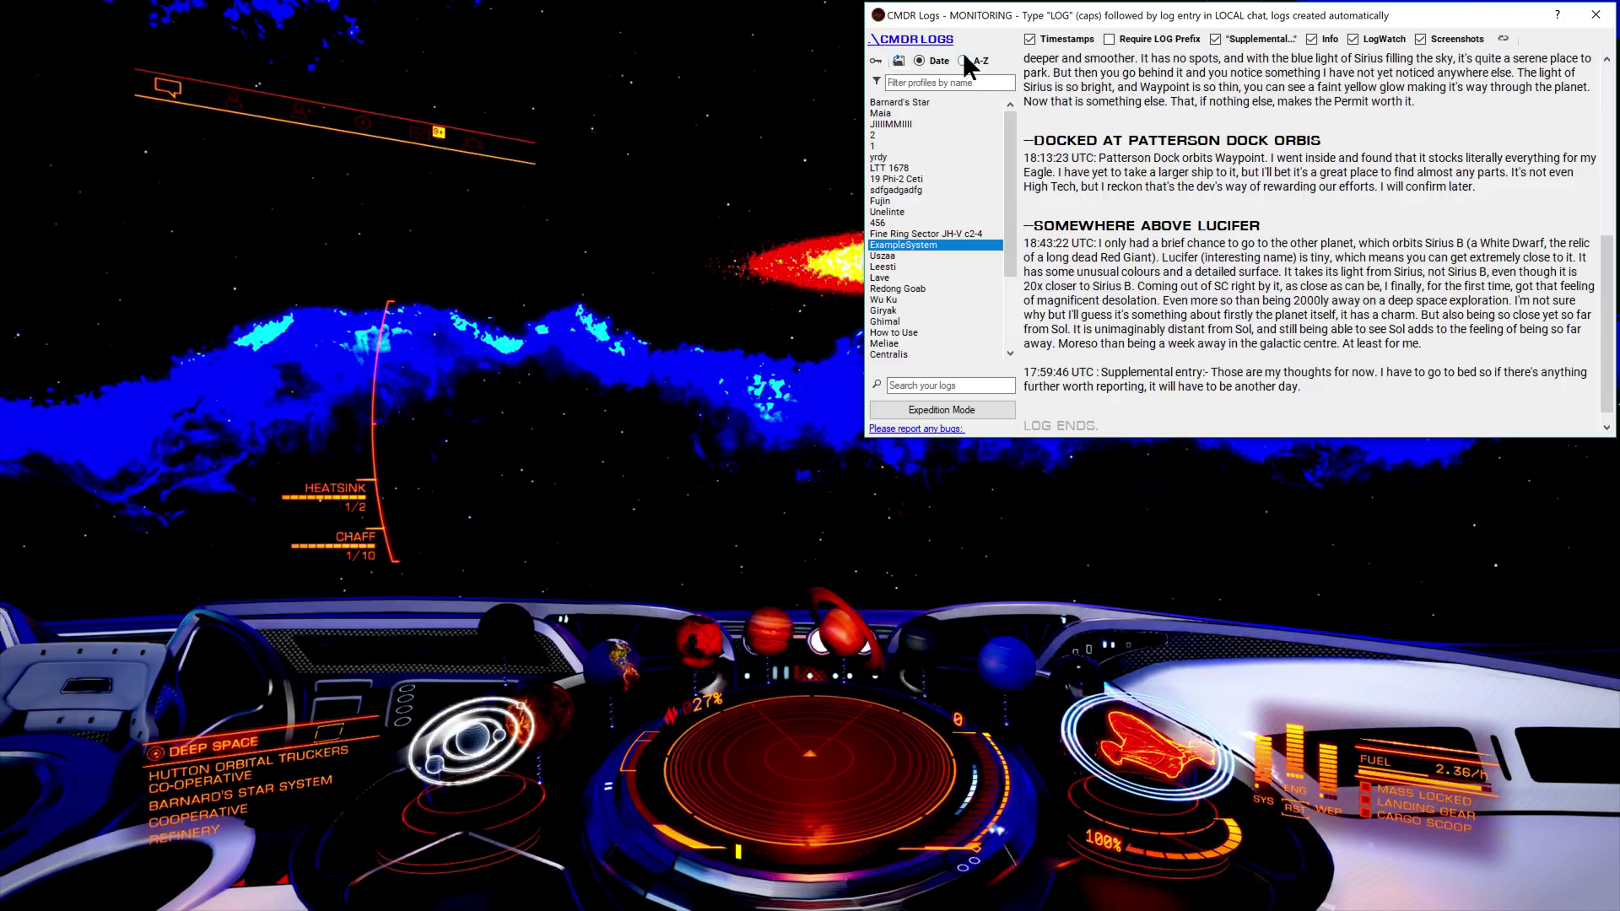
left_click(929, 82)
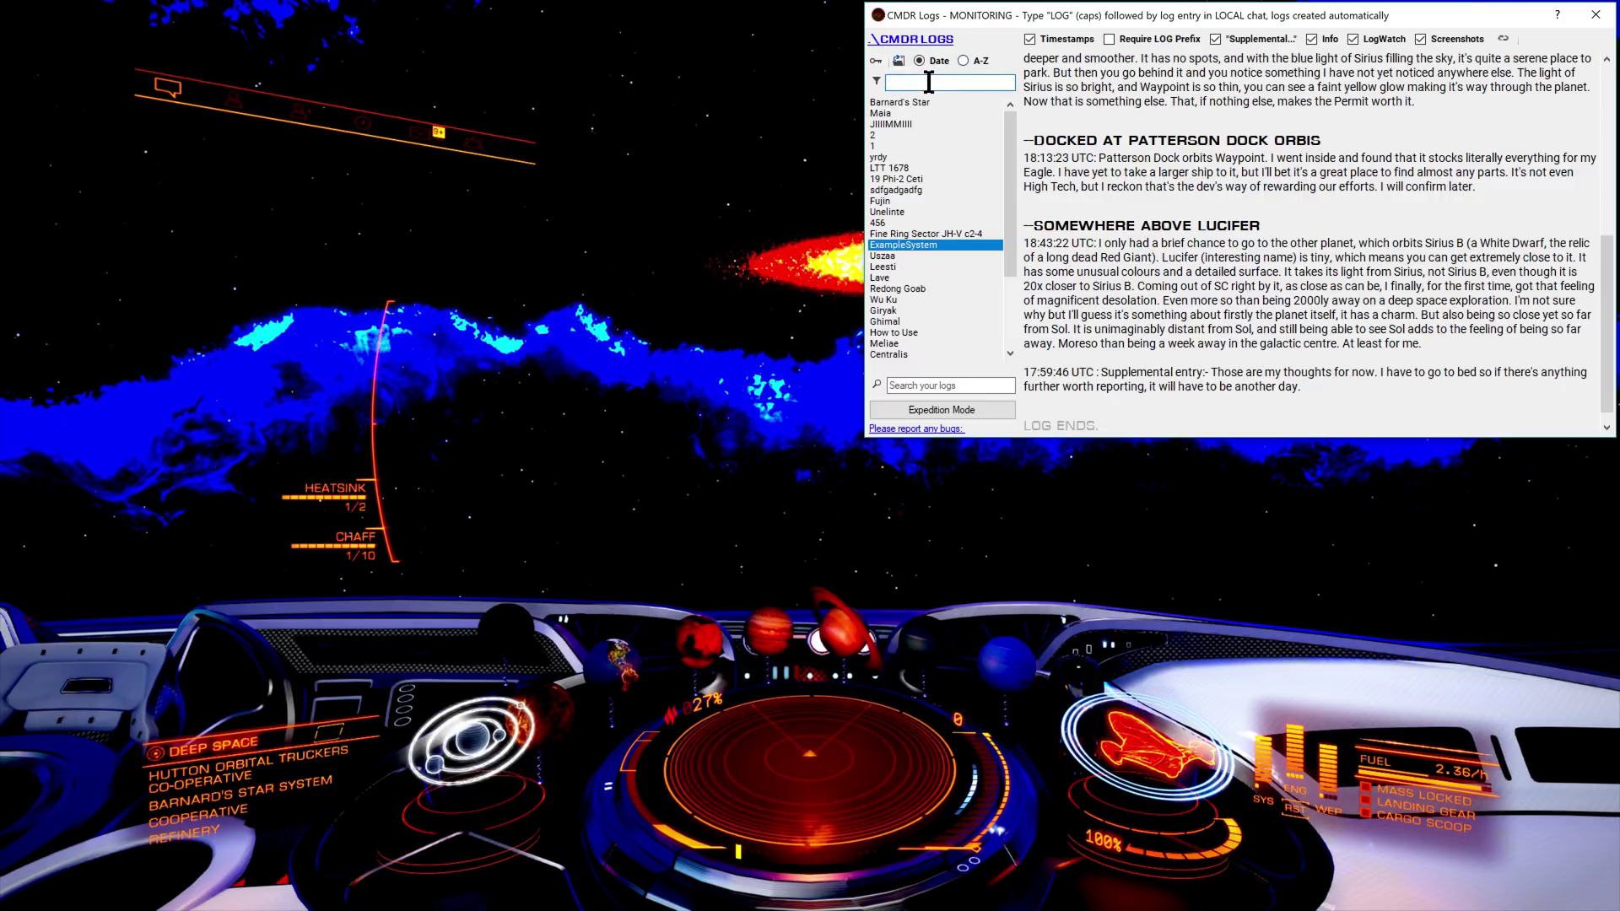
type("H")
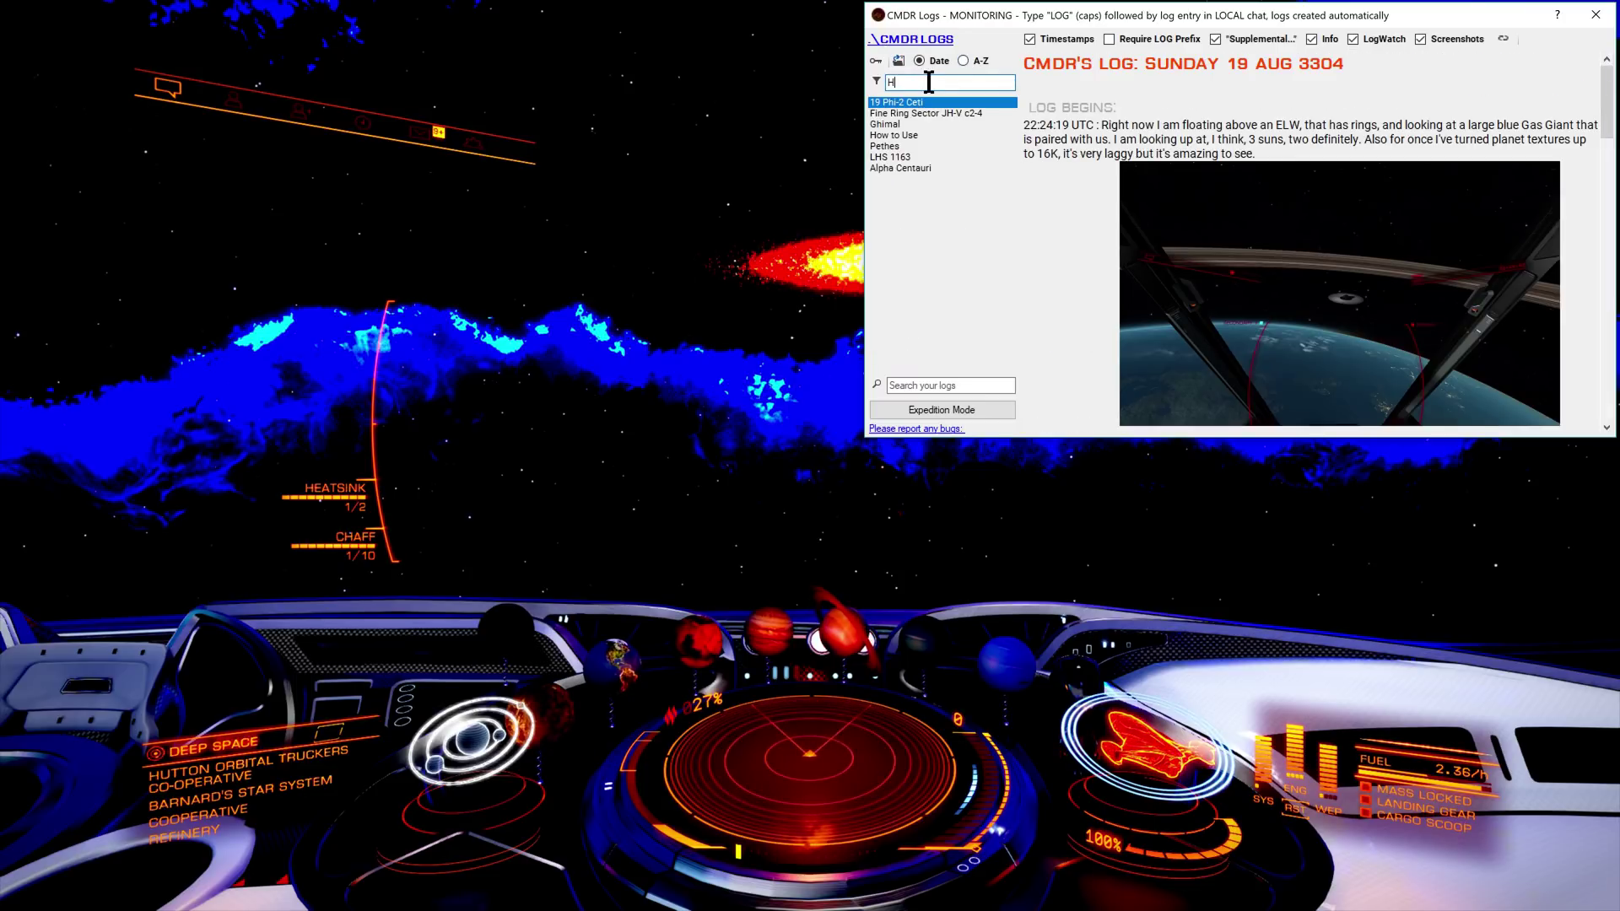
key("BackSpace")
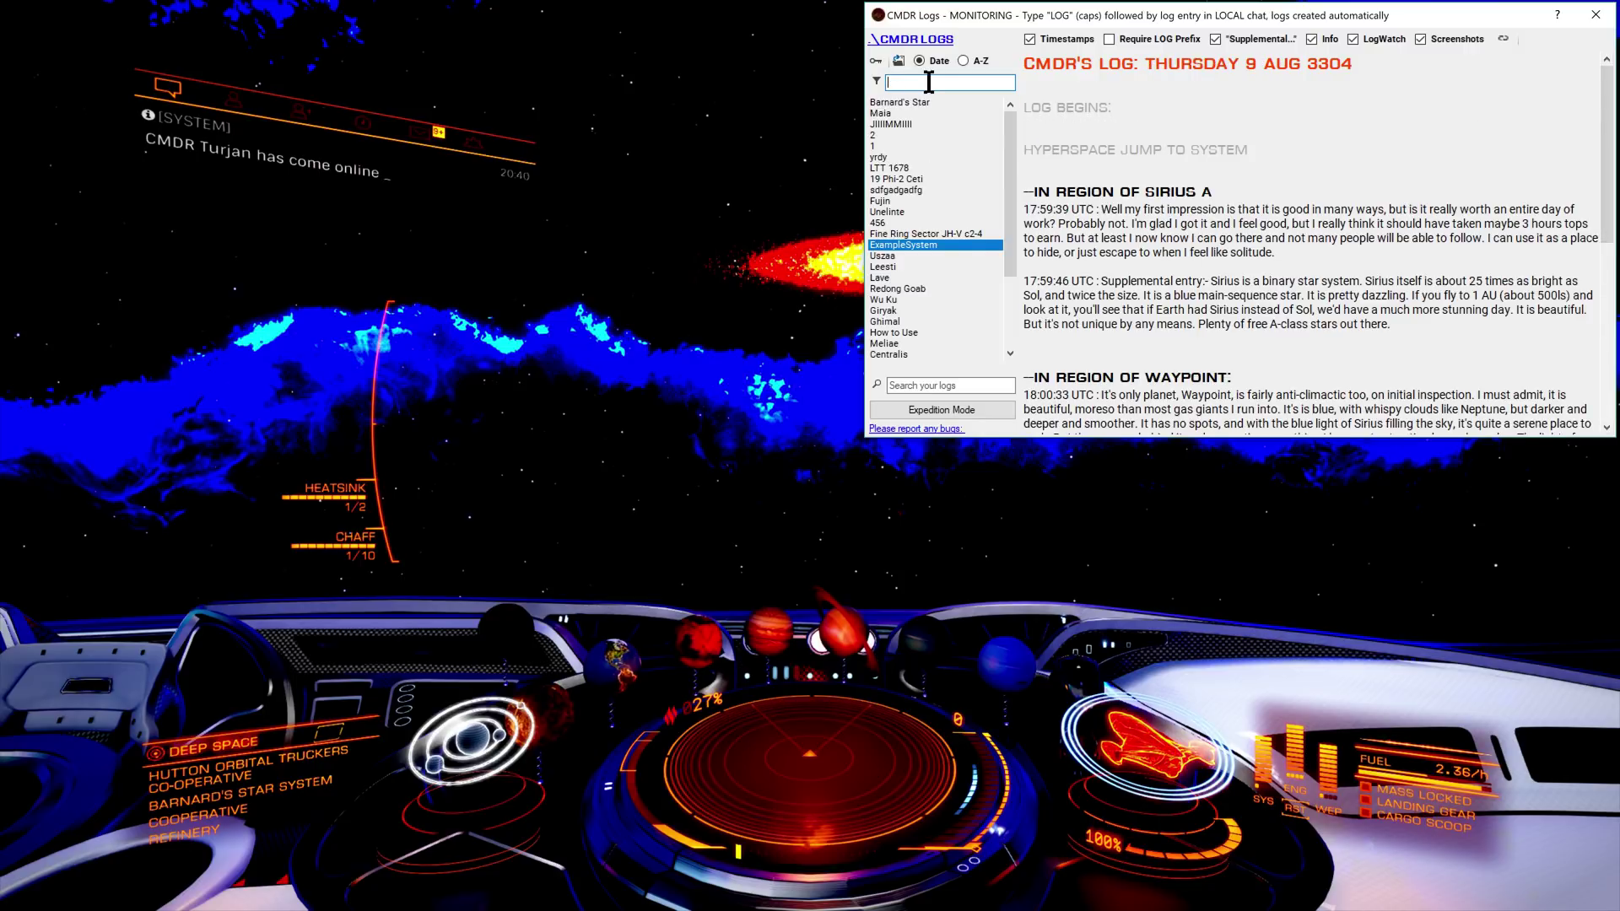
Step: Search the log contents for HUMAN and clear the search
left_click(913, 382)
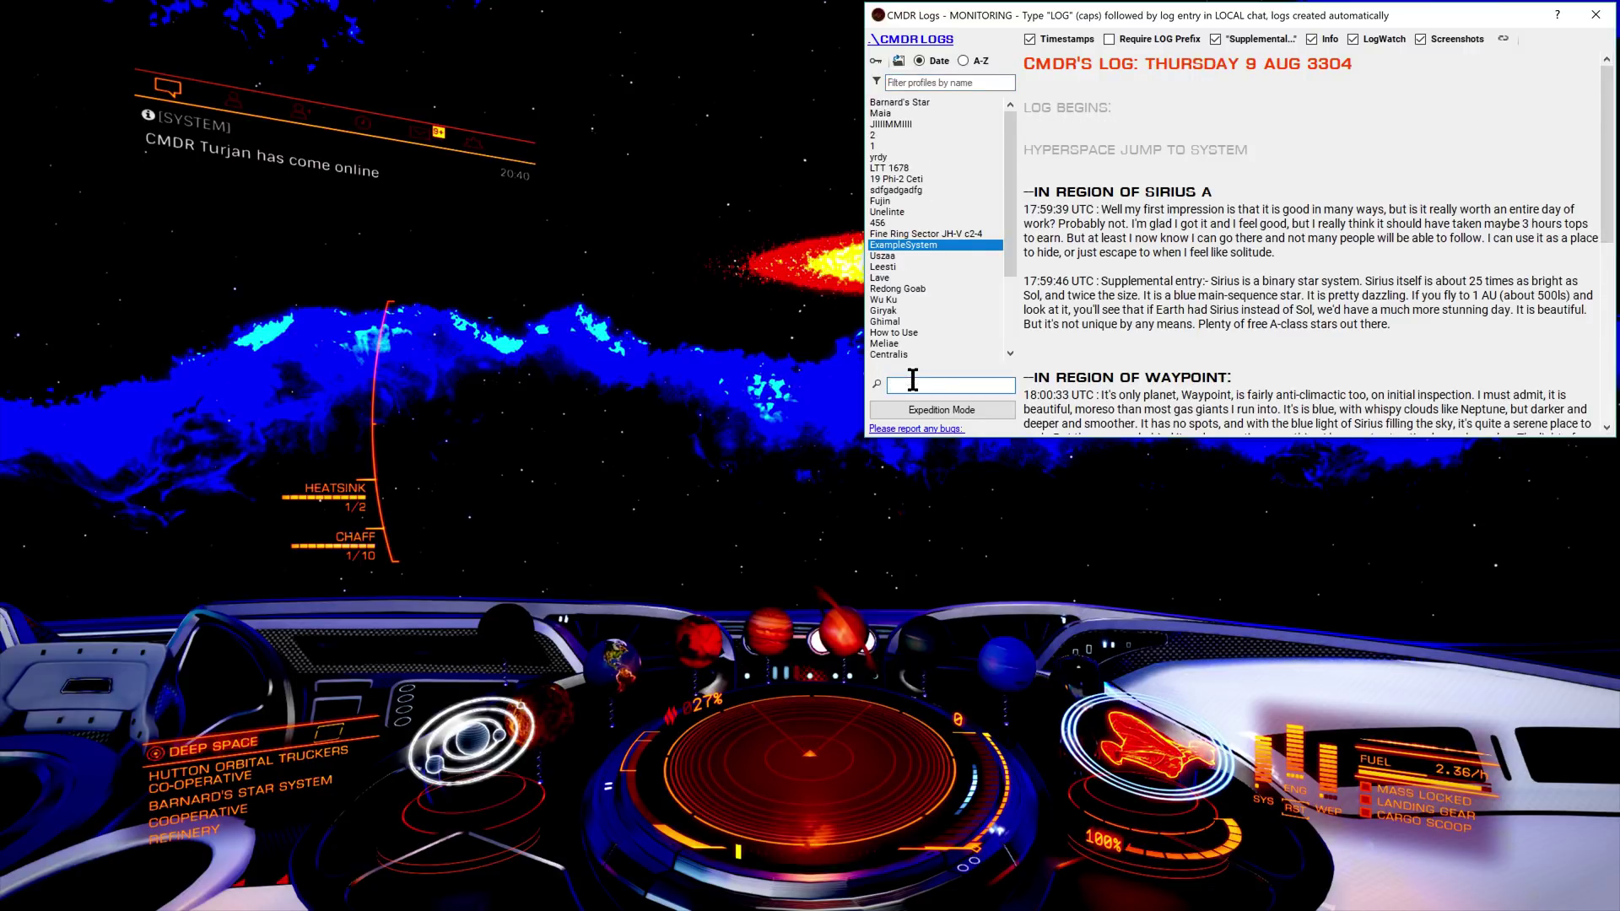
type("HUMAN")
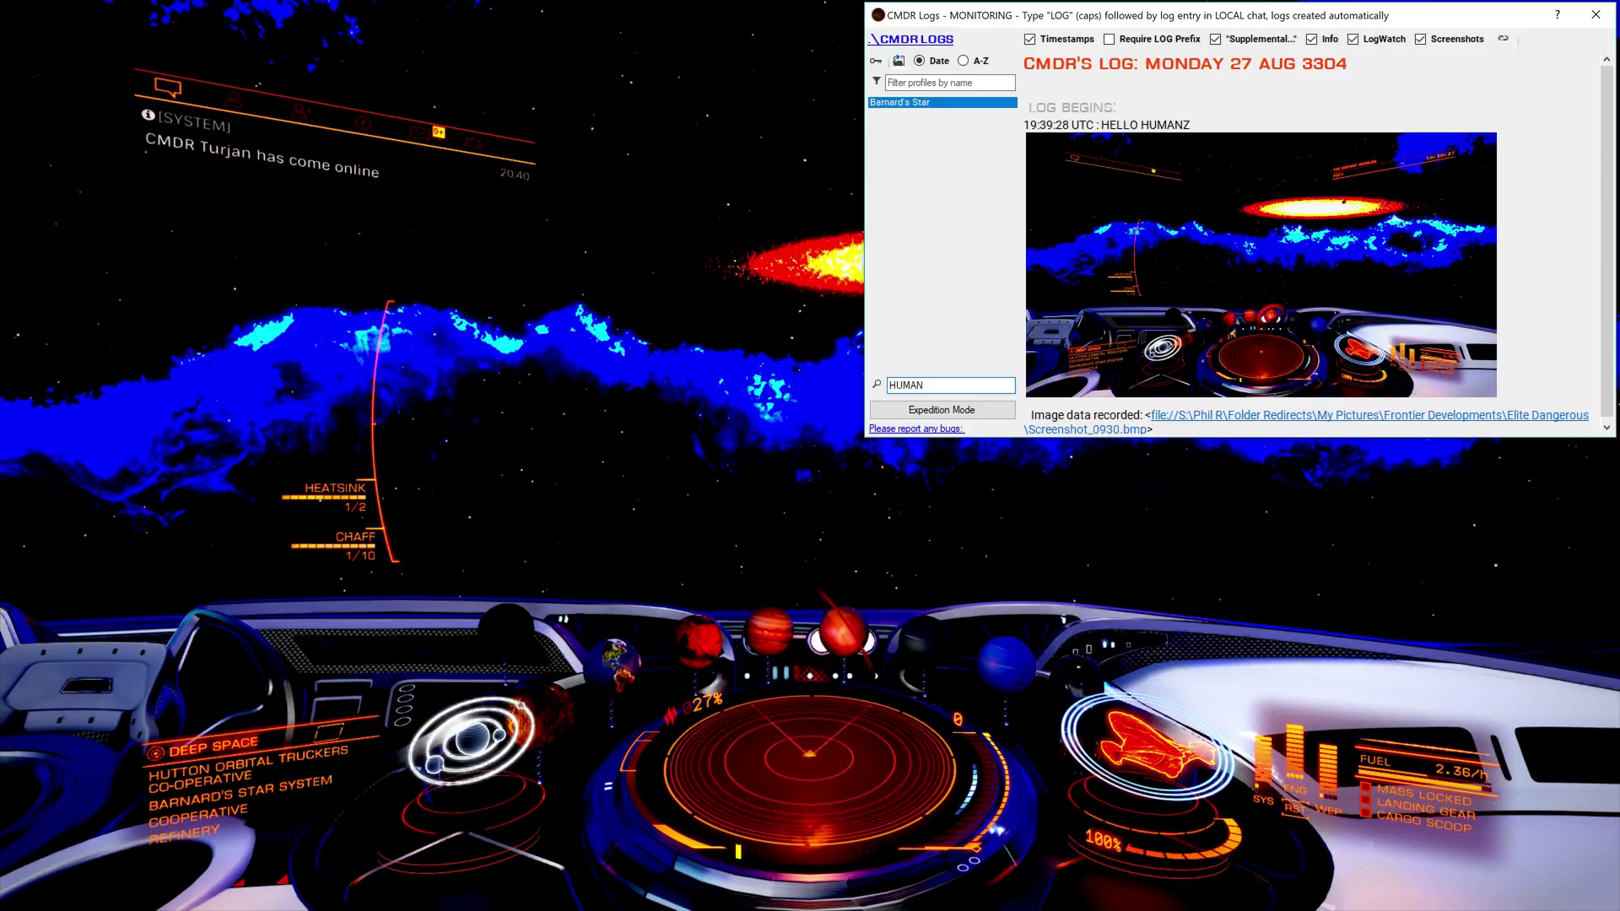
left_click_drag(935, 386, 844, 386)
key("BackSpace")
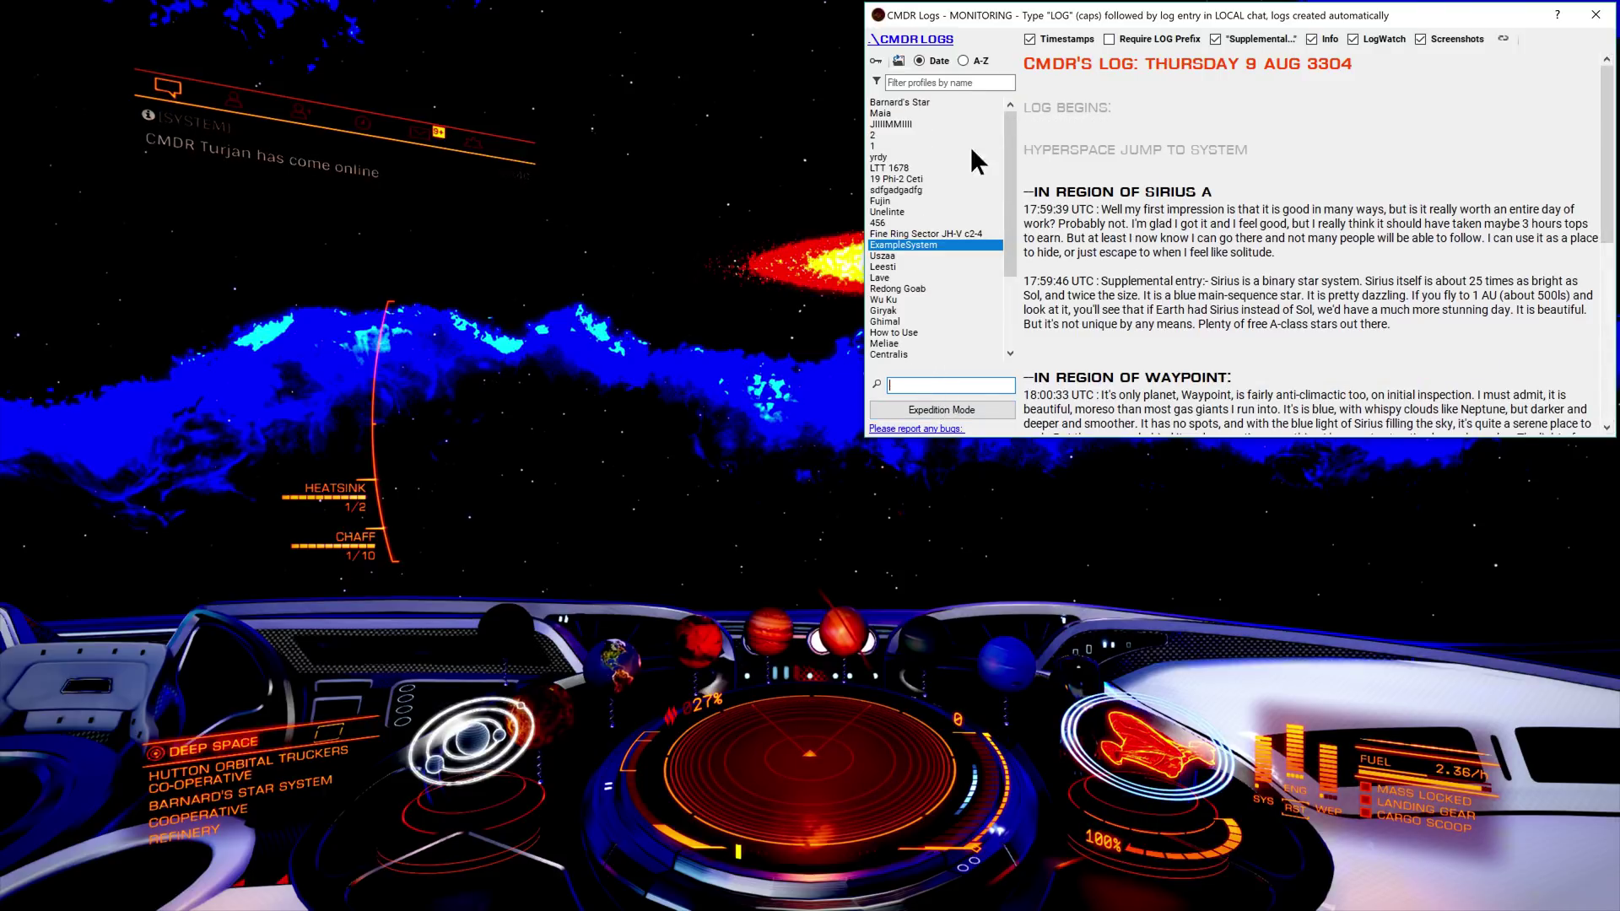
Step: Select the logs from sdfgadgadfg to 456, look at the Merge Logs option without using it, and select the Ghimal log
right_click(918, 169)
left_click(909, 190)
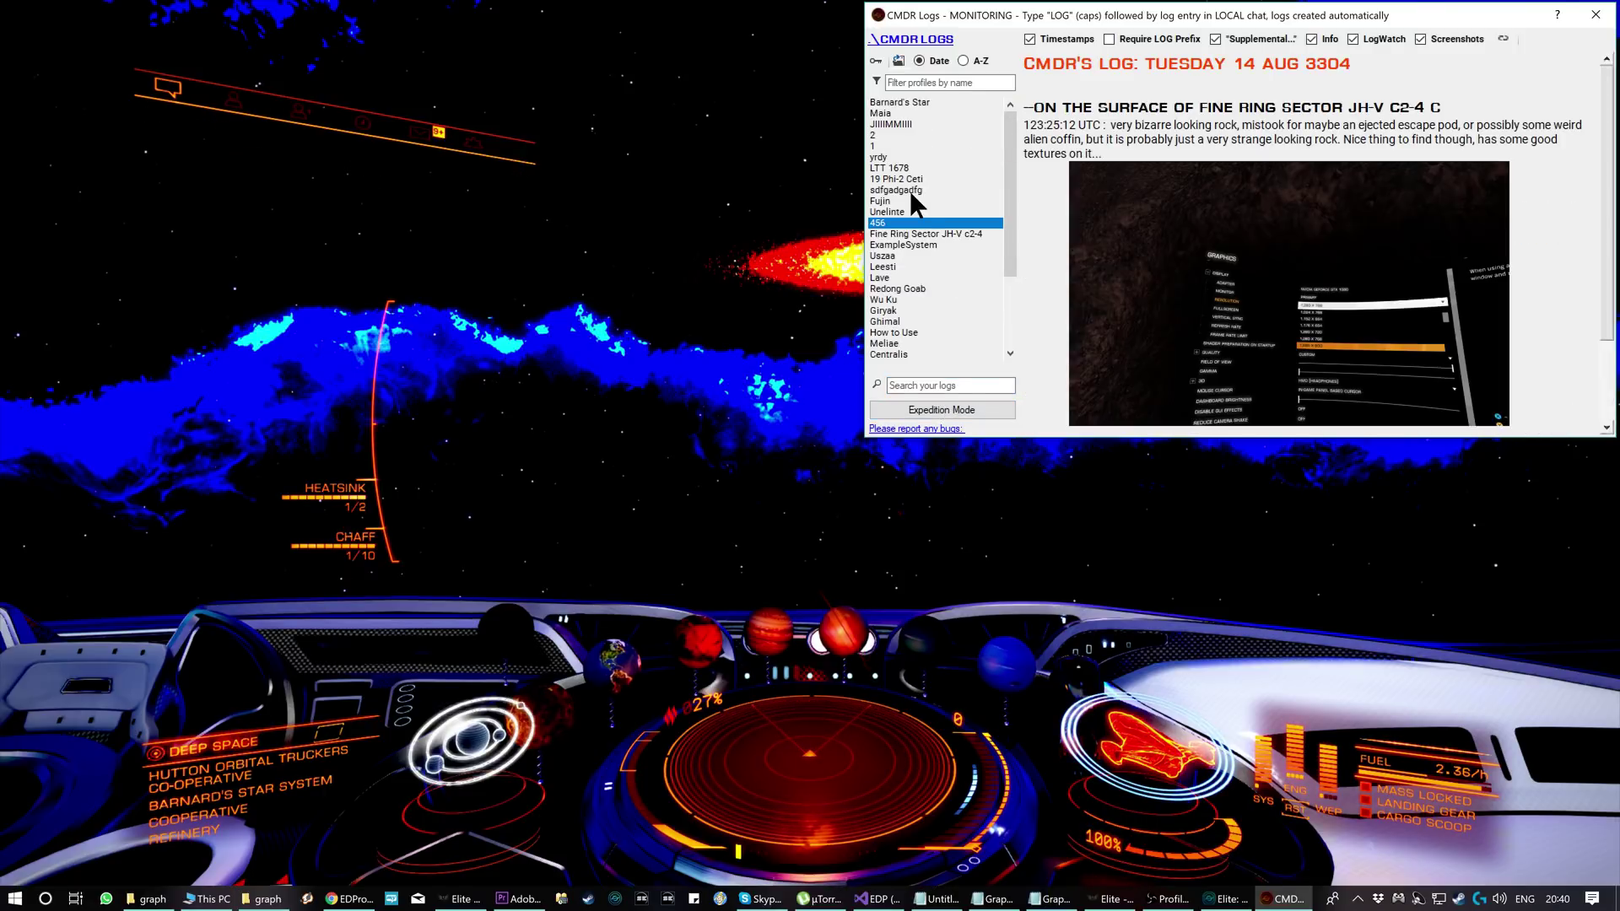
left_click(907, 223, "shift")
right_click(925, 213)
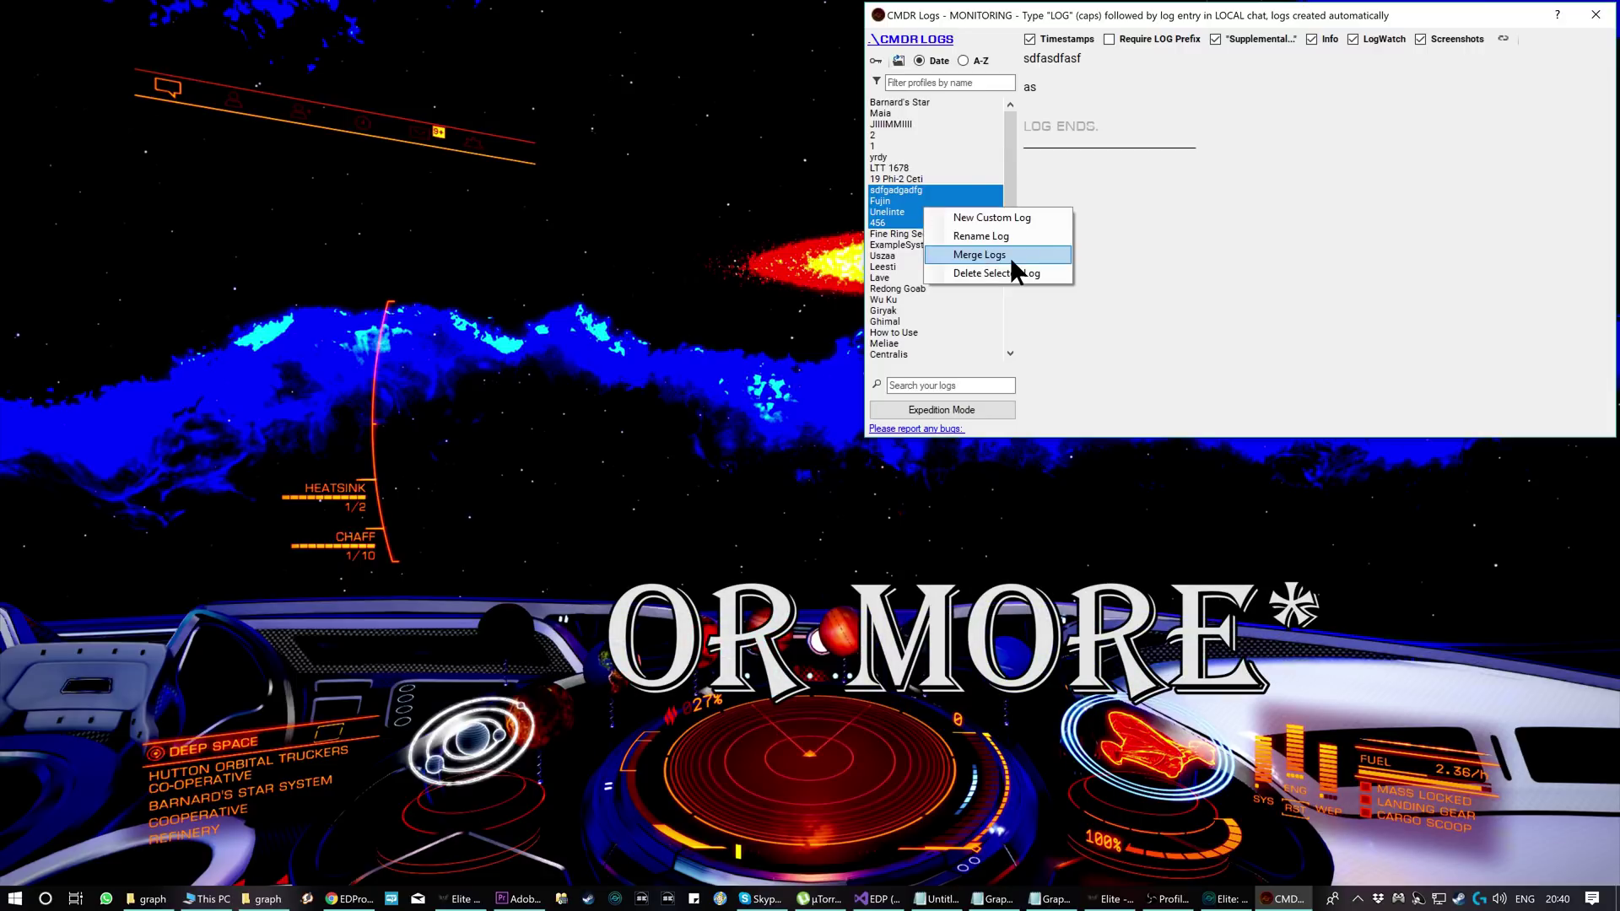
left_click(910, 322)
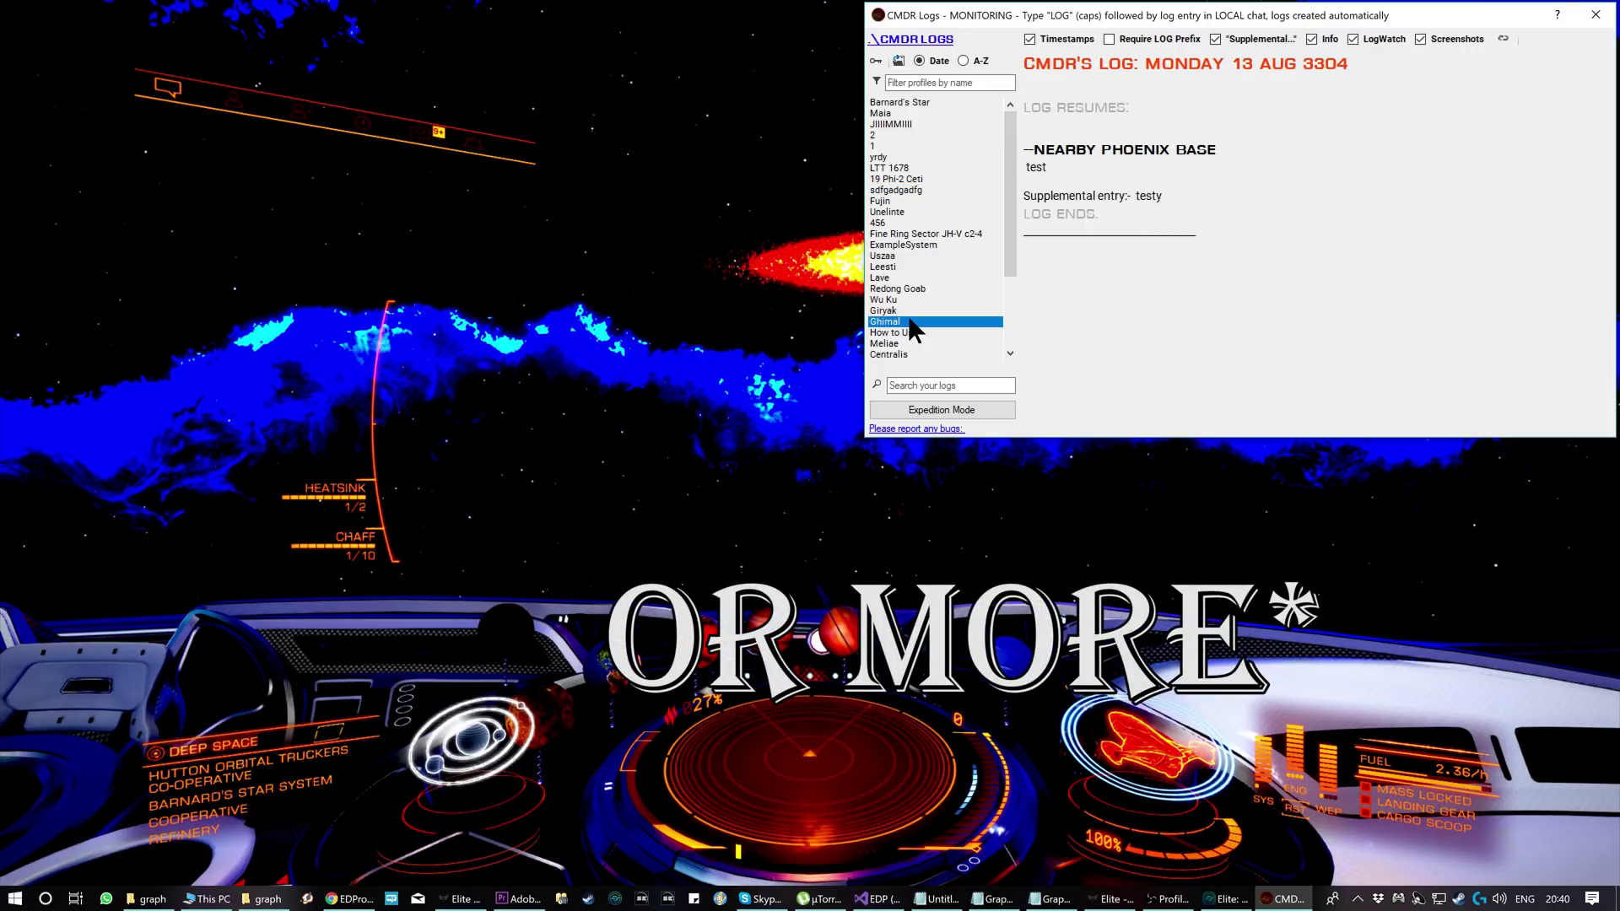
Step: Read the CMDR Logs help text, close it, and return to the game
left_click(1553, 17)
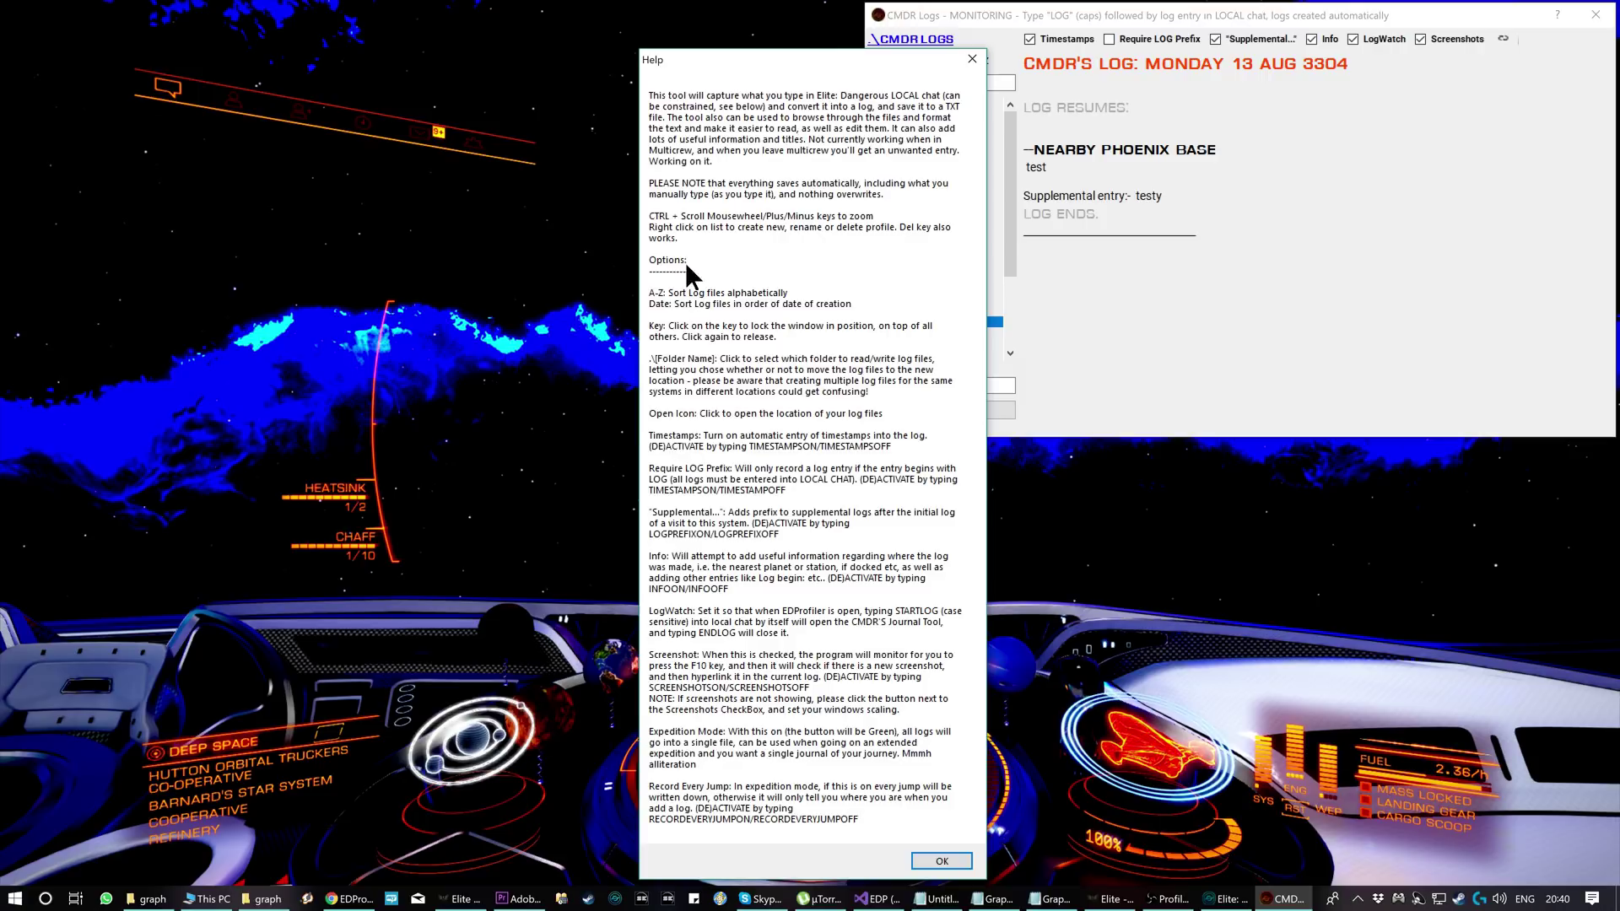
left_click(941, 861)
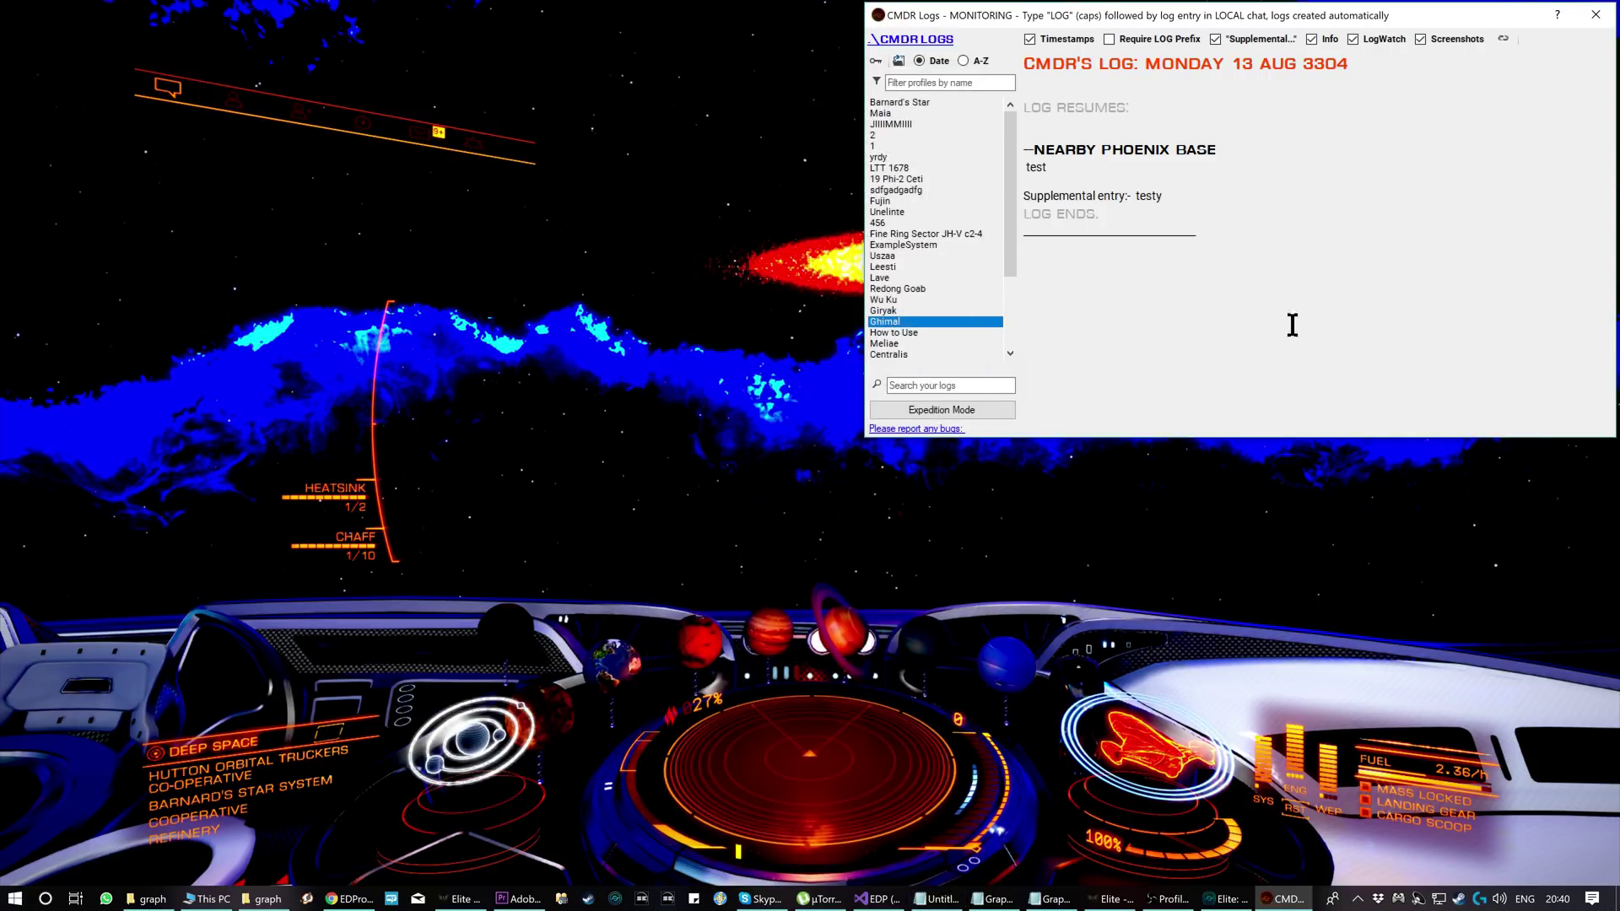
key("alt+Tab")
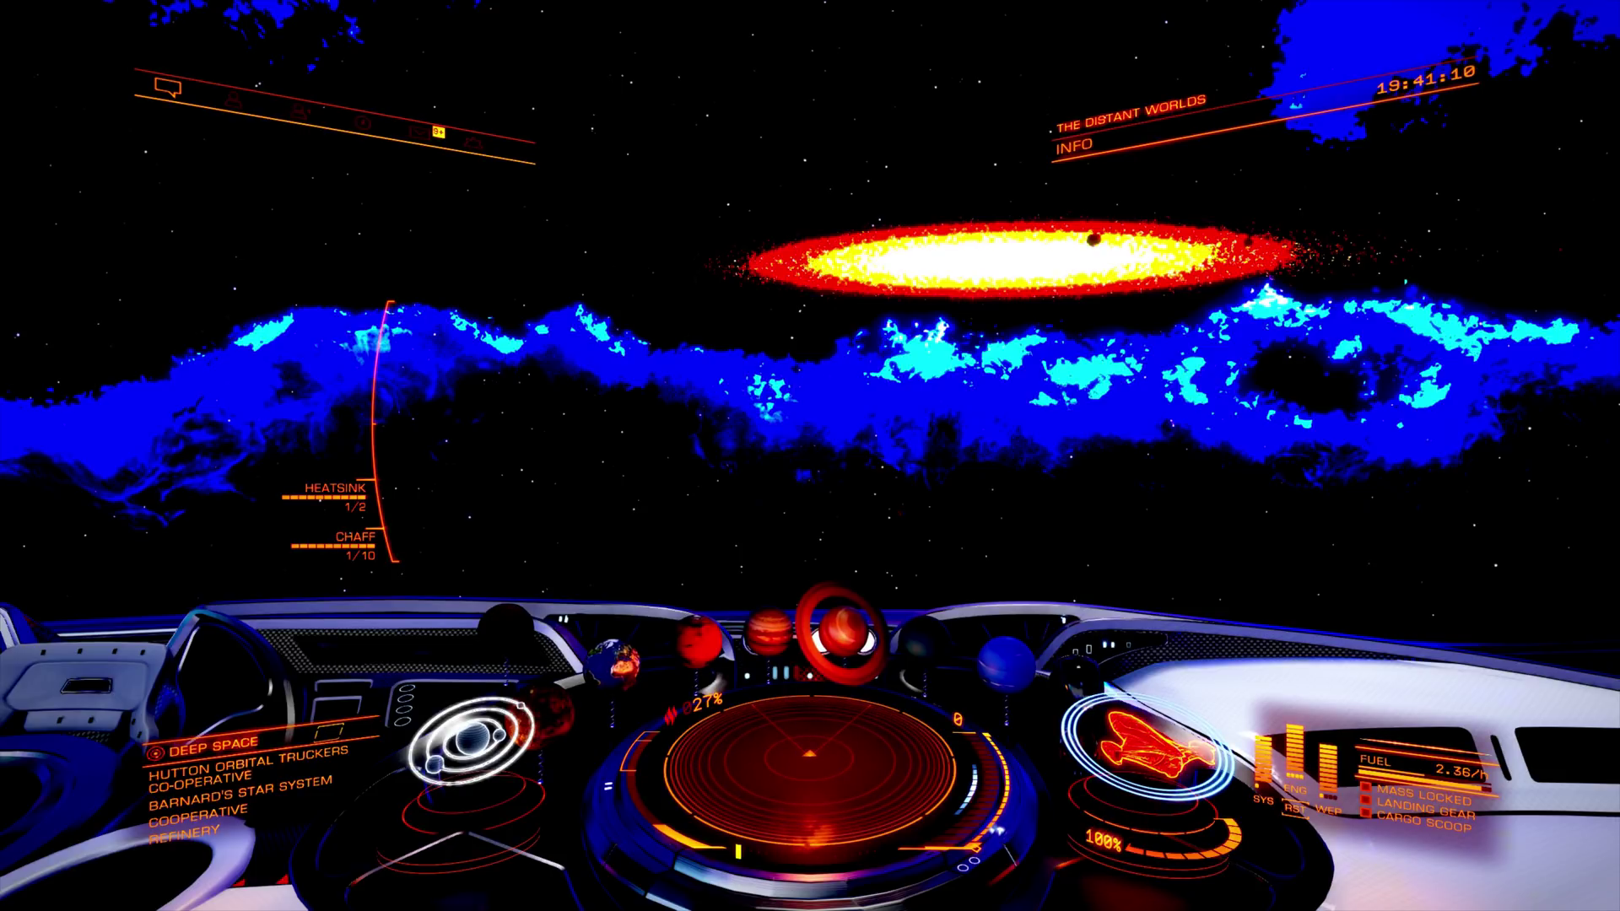
Step: Switch to Elite: Dangerous Profiler, open the extra settings for VR Planets Python, and move their window clear of the profile list
key("alt+Tab")
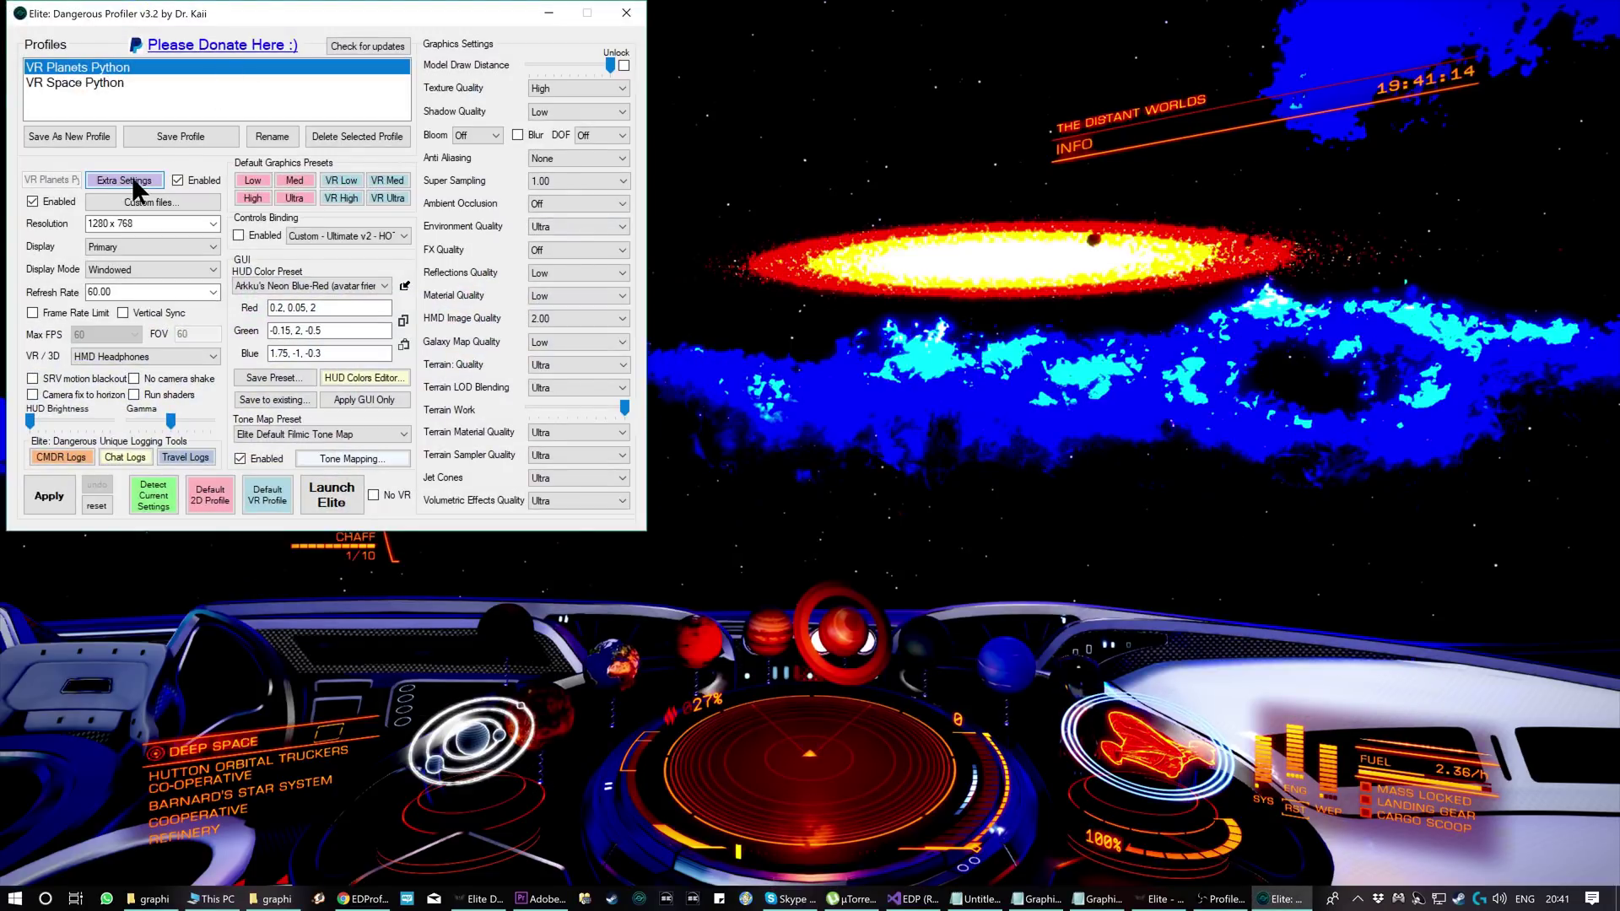
left_click(133, 179)
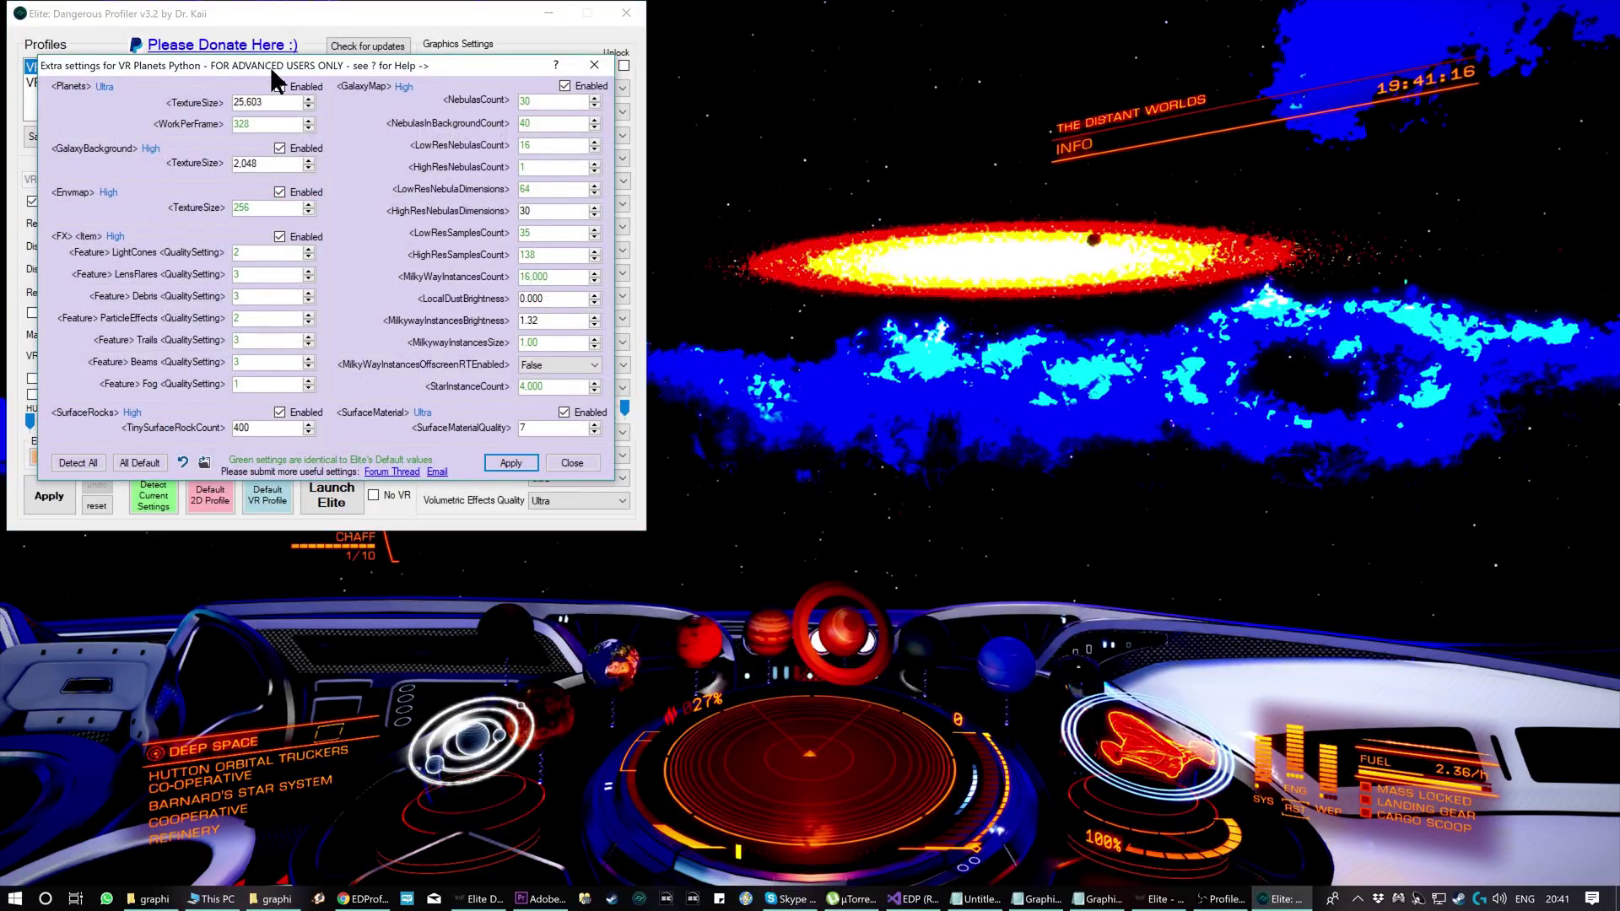
left_click_drag(271, 66, 714, 119)
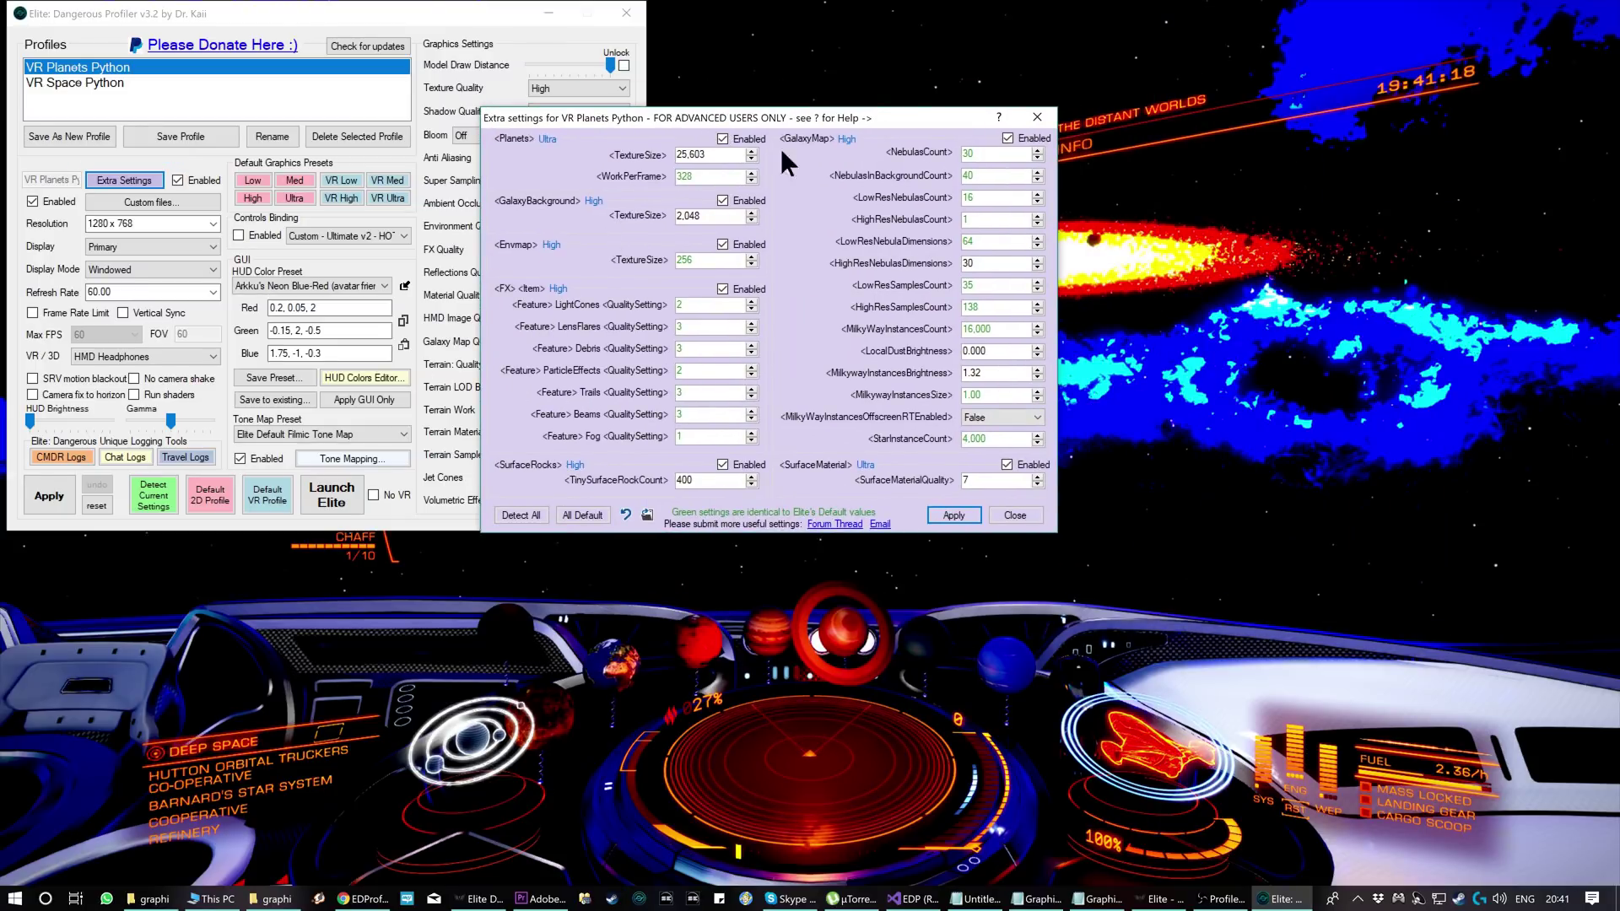
left_click_drag(878, 125, 616, 123)
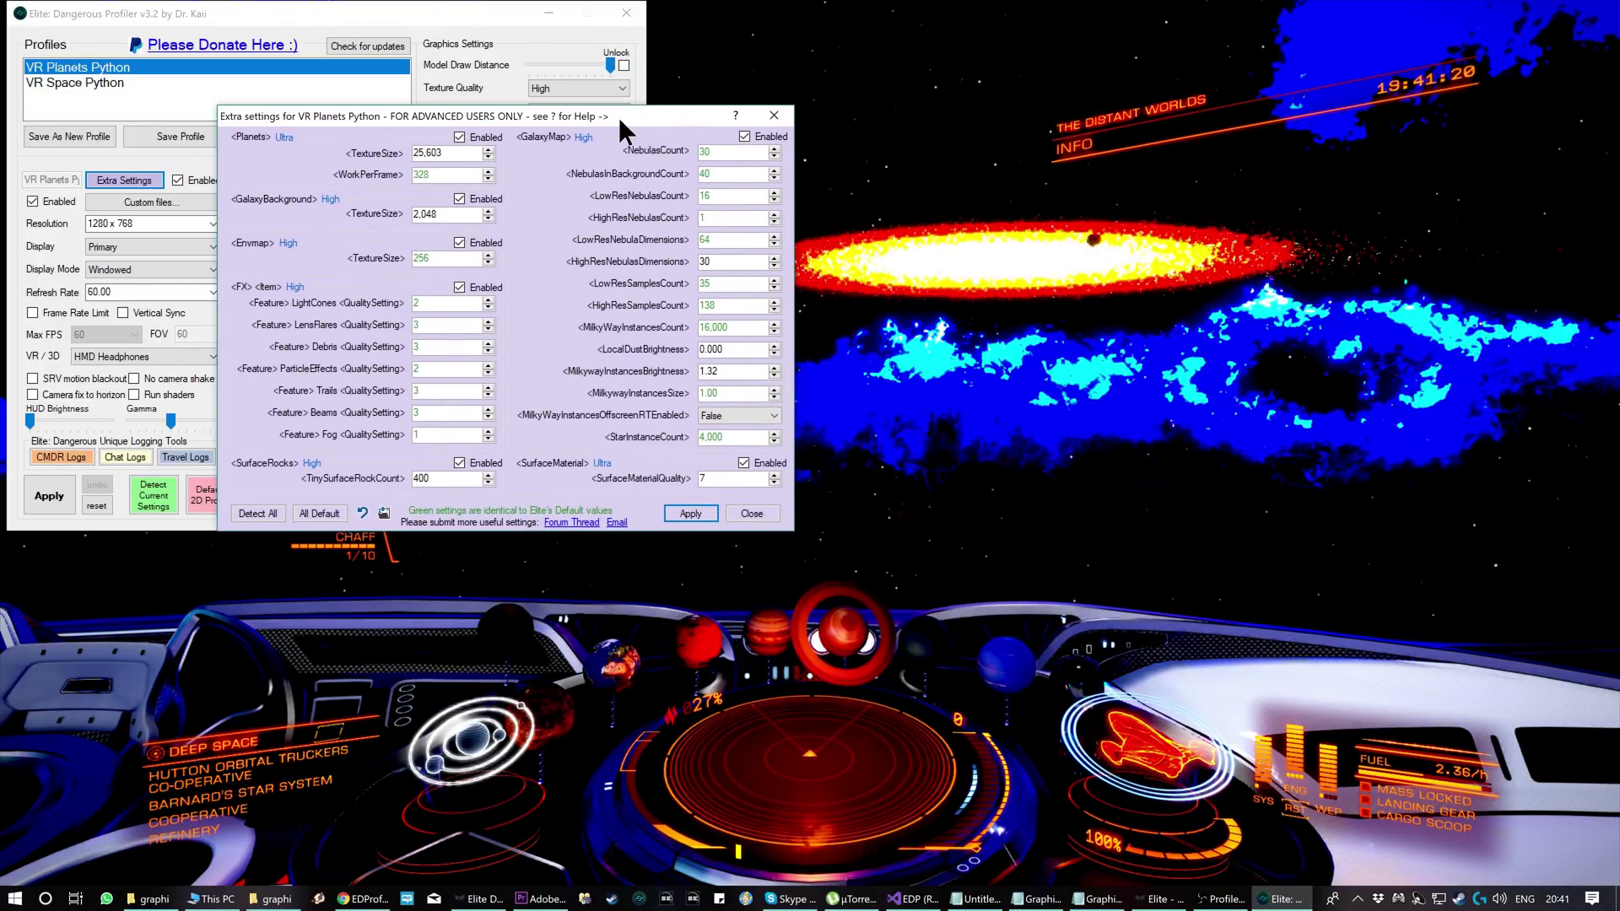
Step: Look at the Set to default and Detect options offered for MilkywayInstancesBrightness without applying either
right_click(744, 375)
left_click(732, 372)
right_click(736, 372)
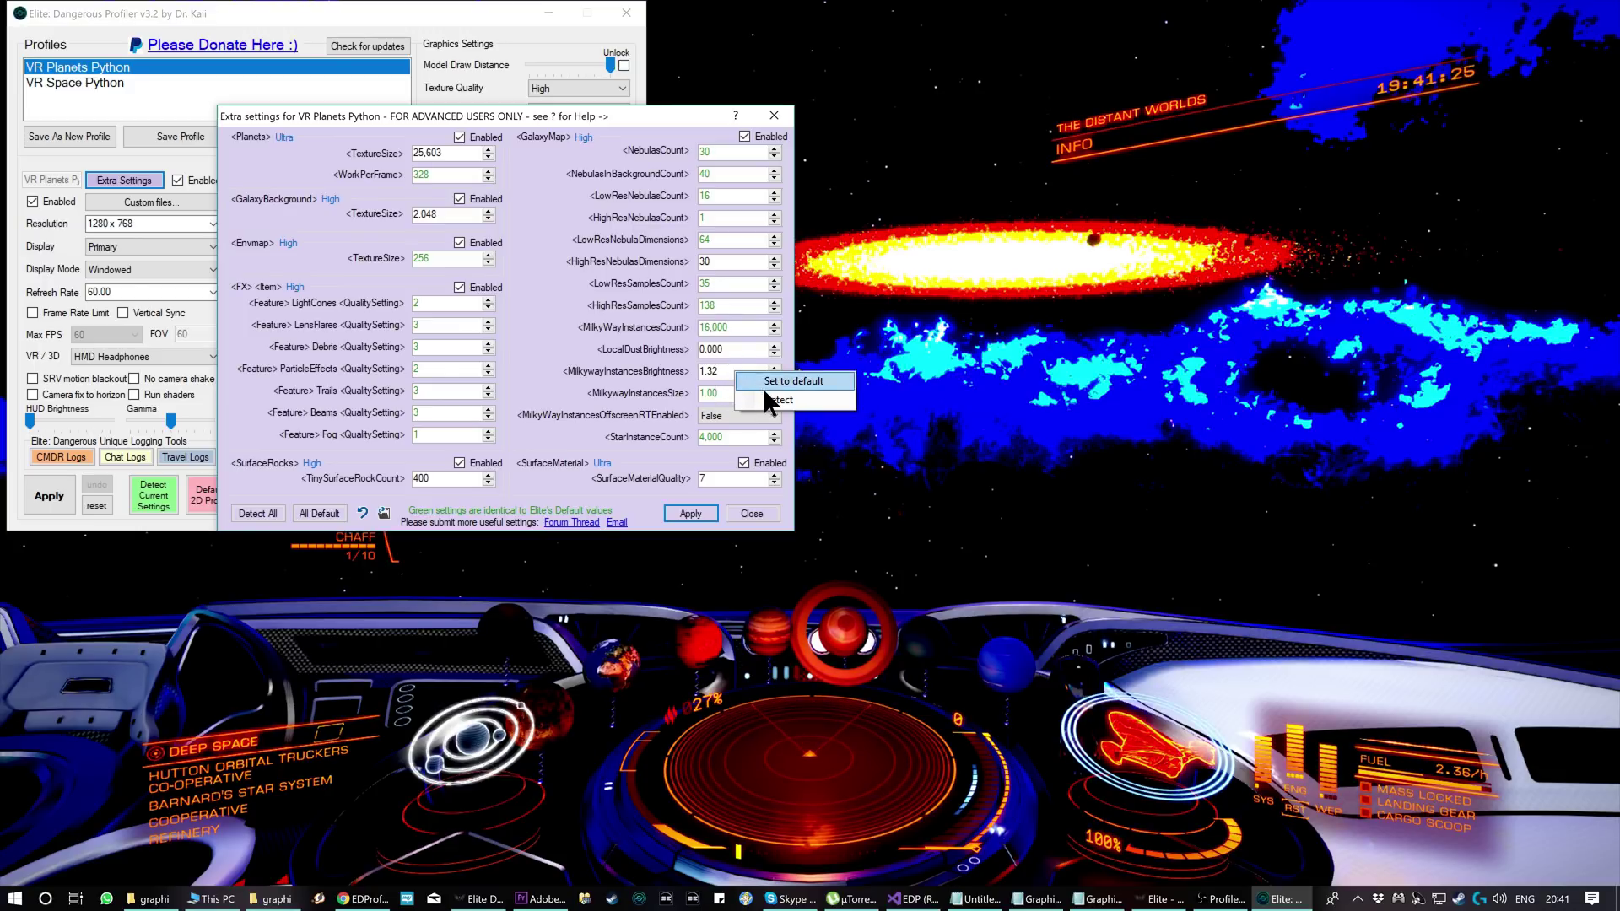
left_click(738, 373)
right_click(738, 375)
left_click(733, 397)
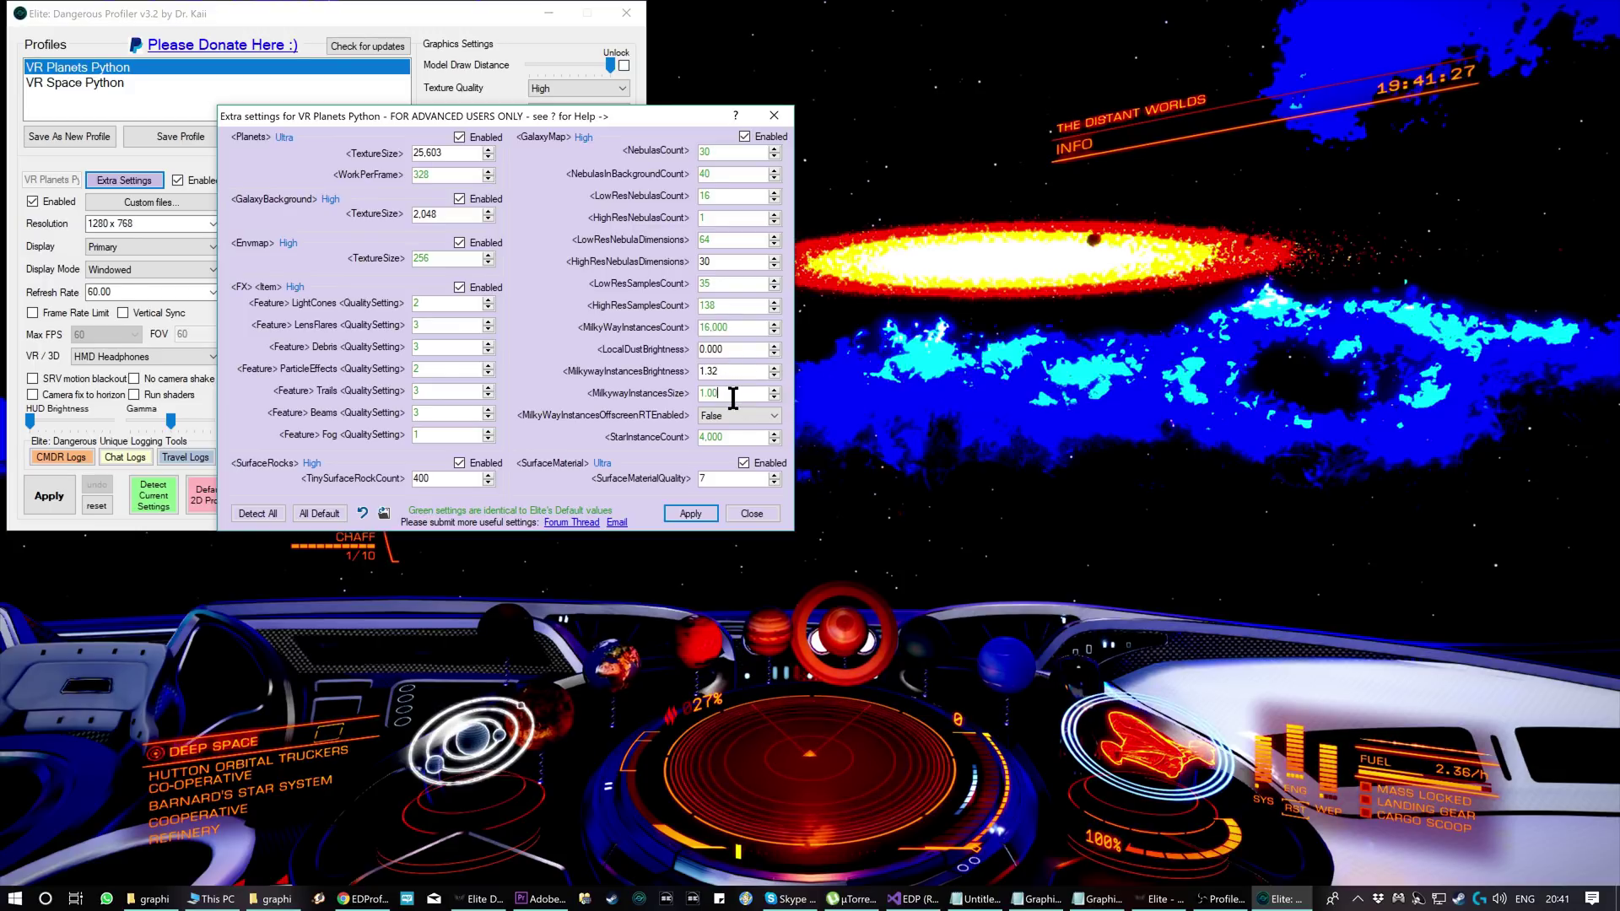
Step: Try MilkywayInstancesSize at 4.90 and use Detect to read its value back from the current configuration
right_click(732, 393)
left_click(773, 420)
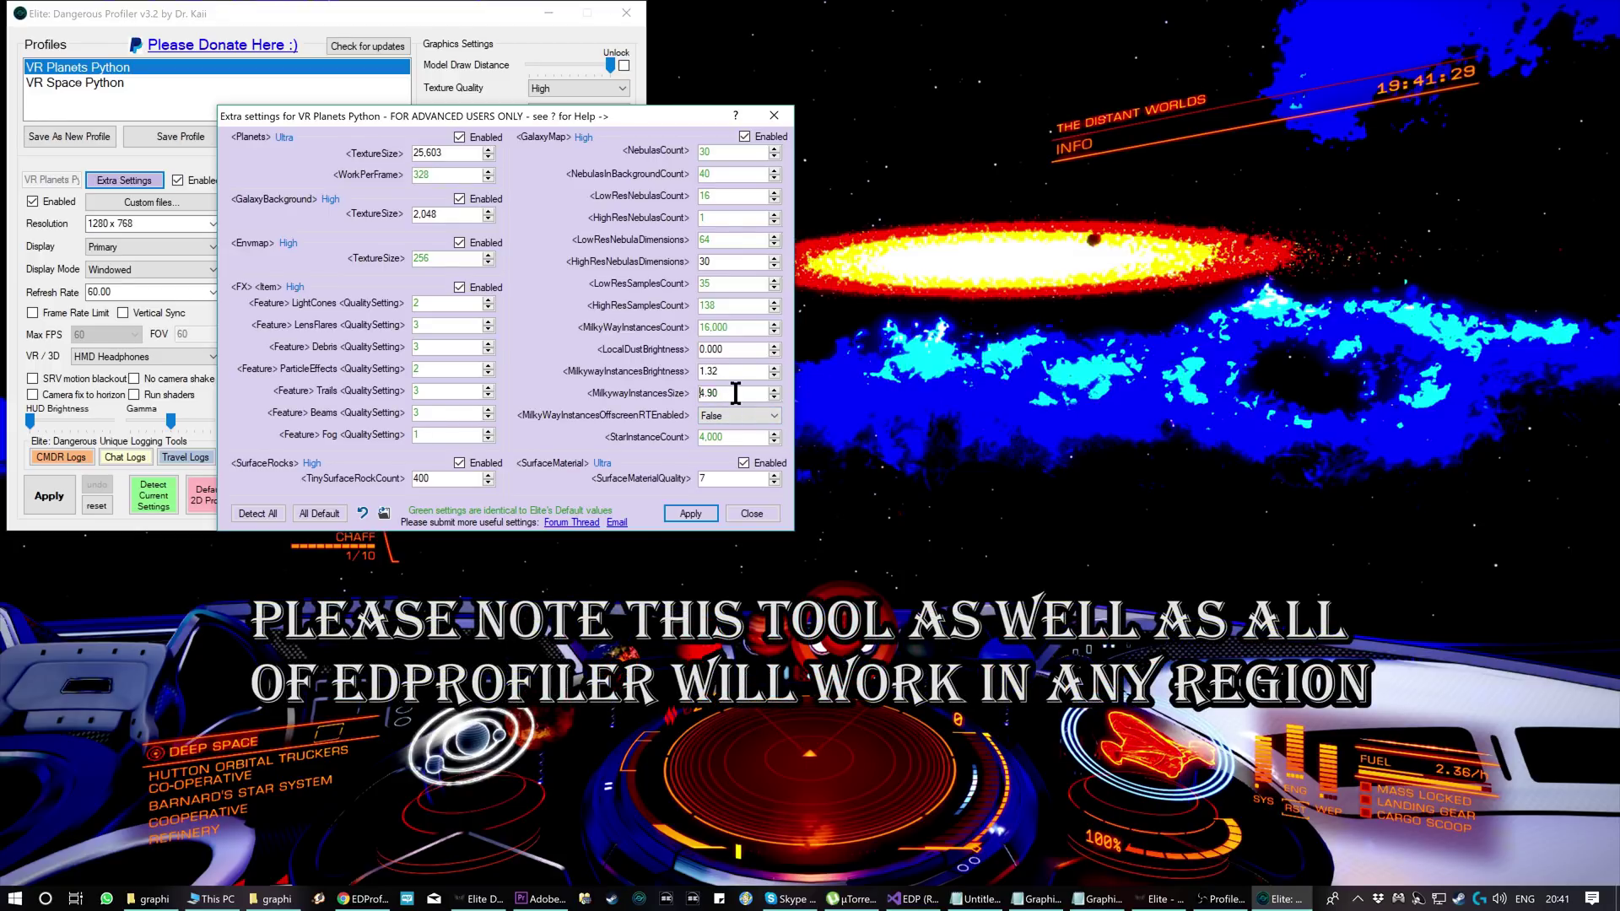
right_click(736, 393)
left_click(759, 417)
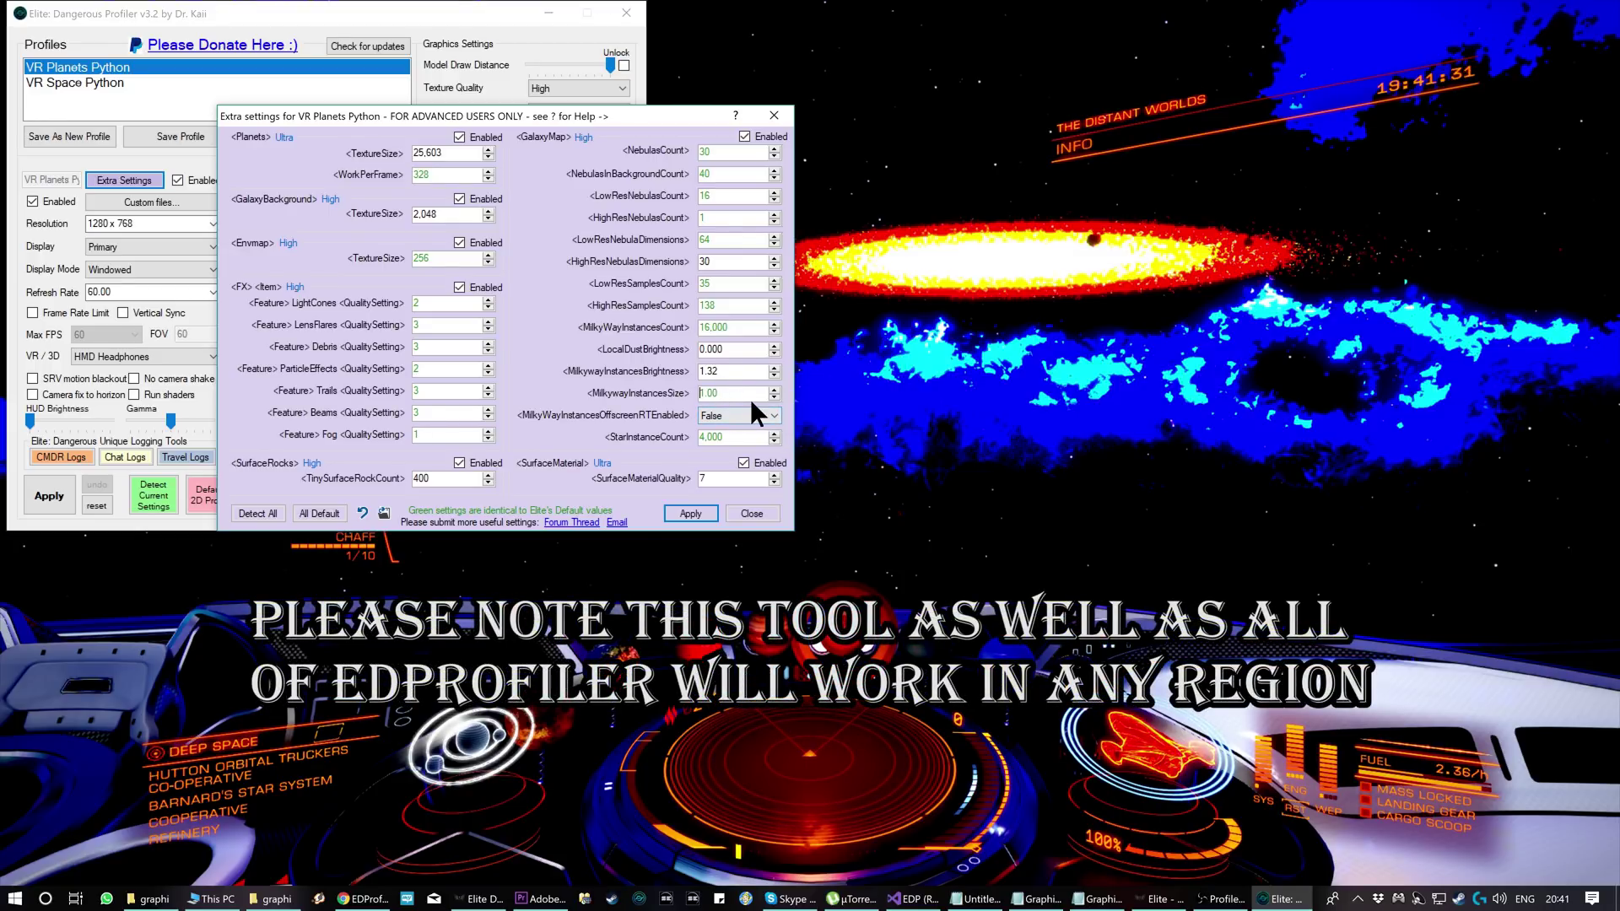
right_click(723, 393)
left_click(702, 395)
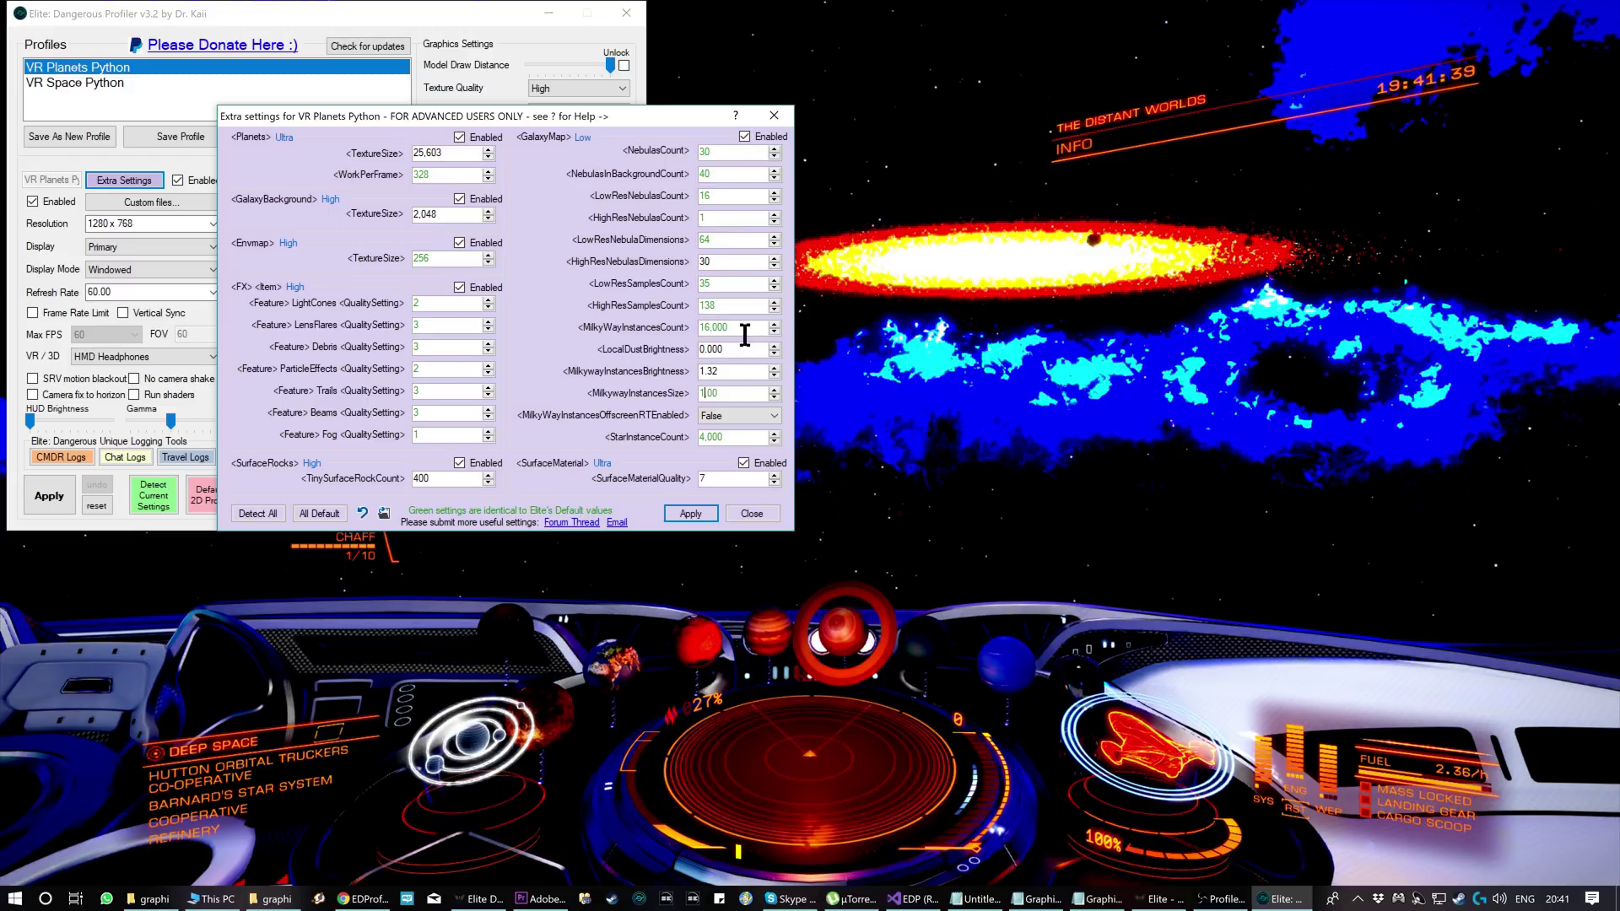
Step: Reset MilkywayInstancesSize to its default for the selected galaxy map quality
right_click(745, 395)
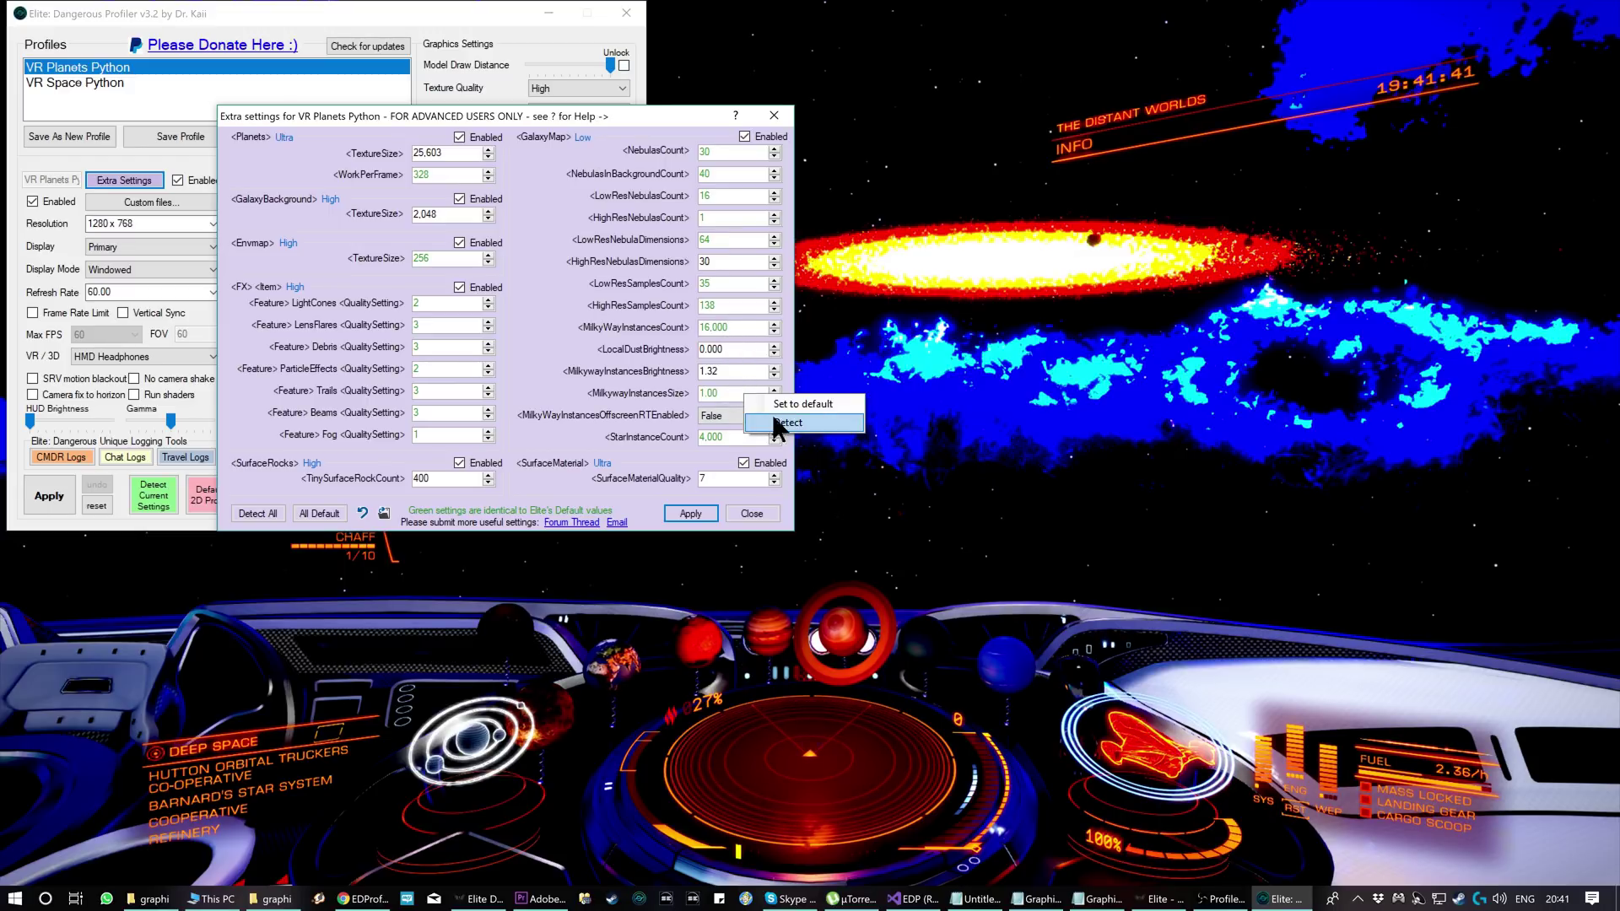
left_click(796, 402)
left_click(735, 395)
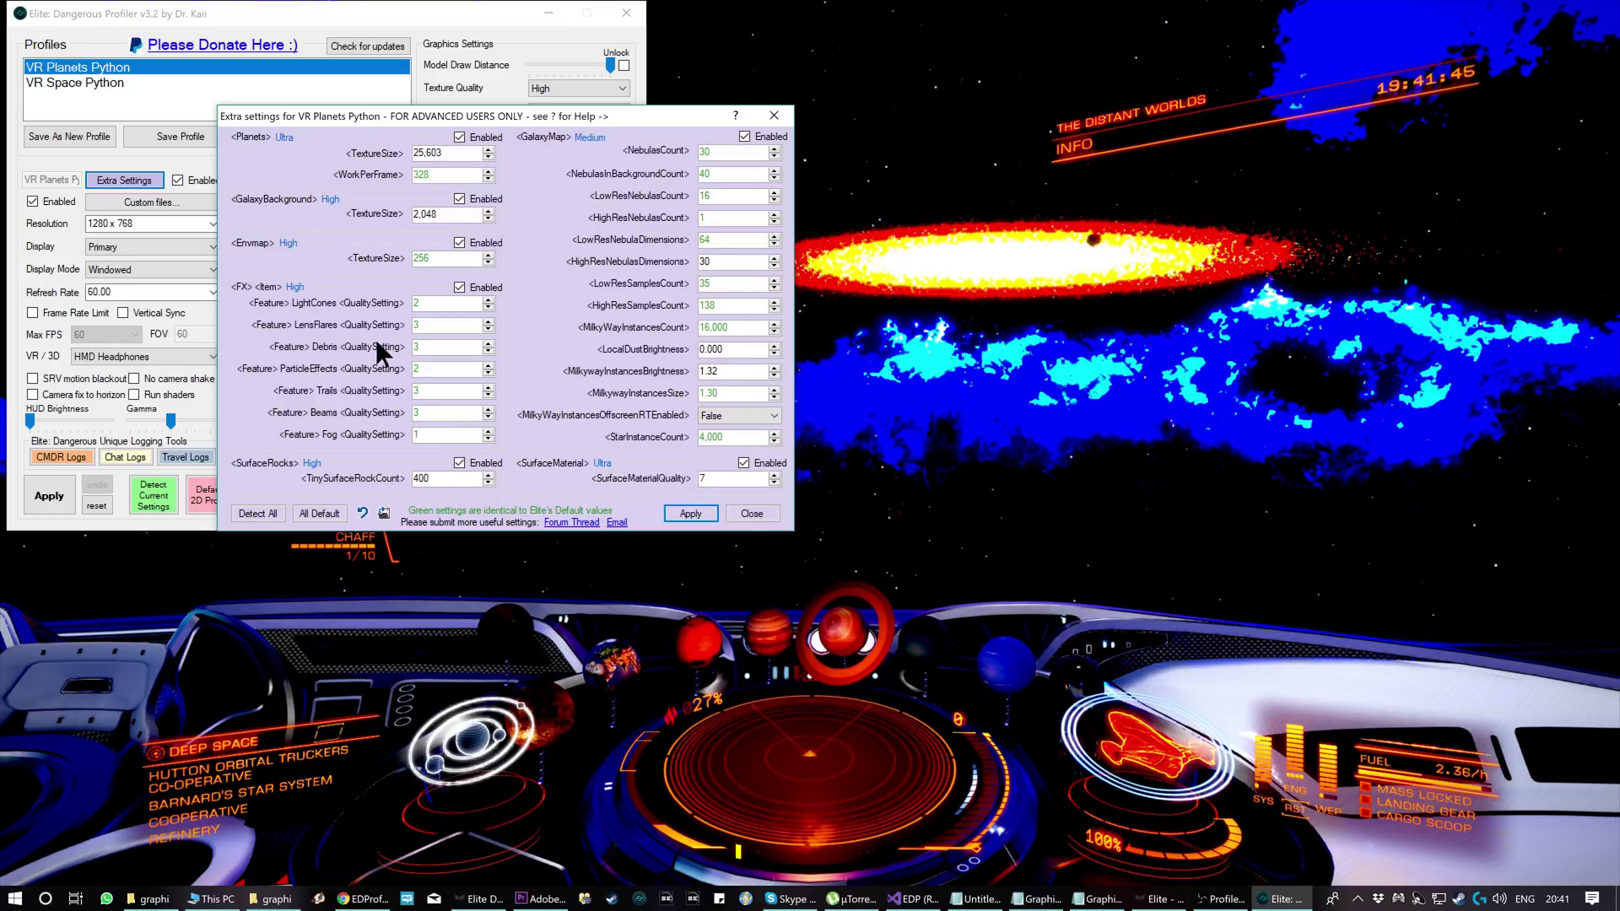
left_click(690, 513)
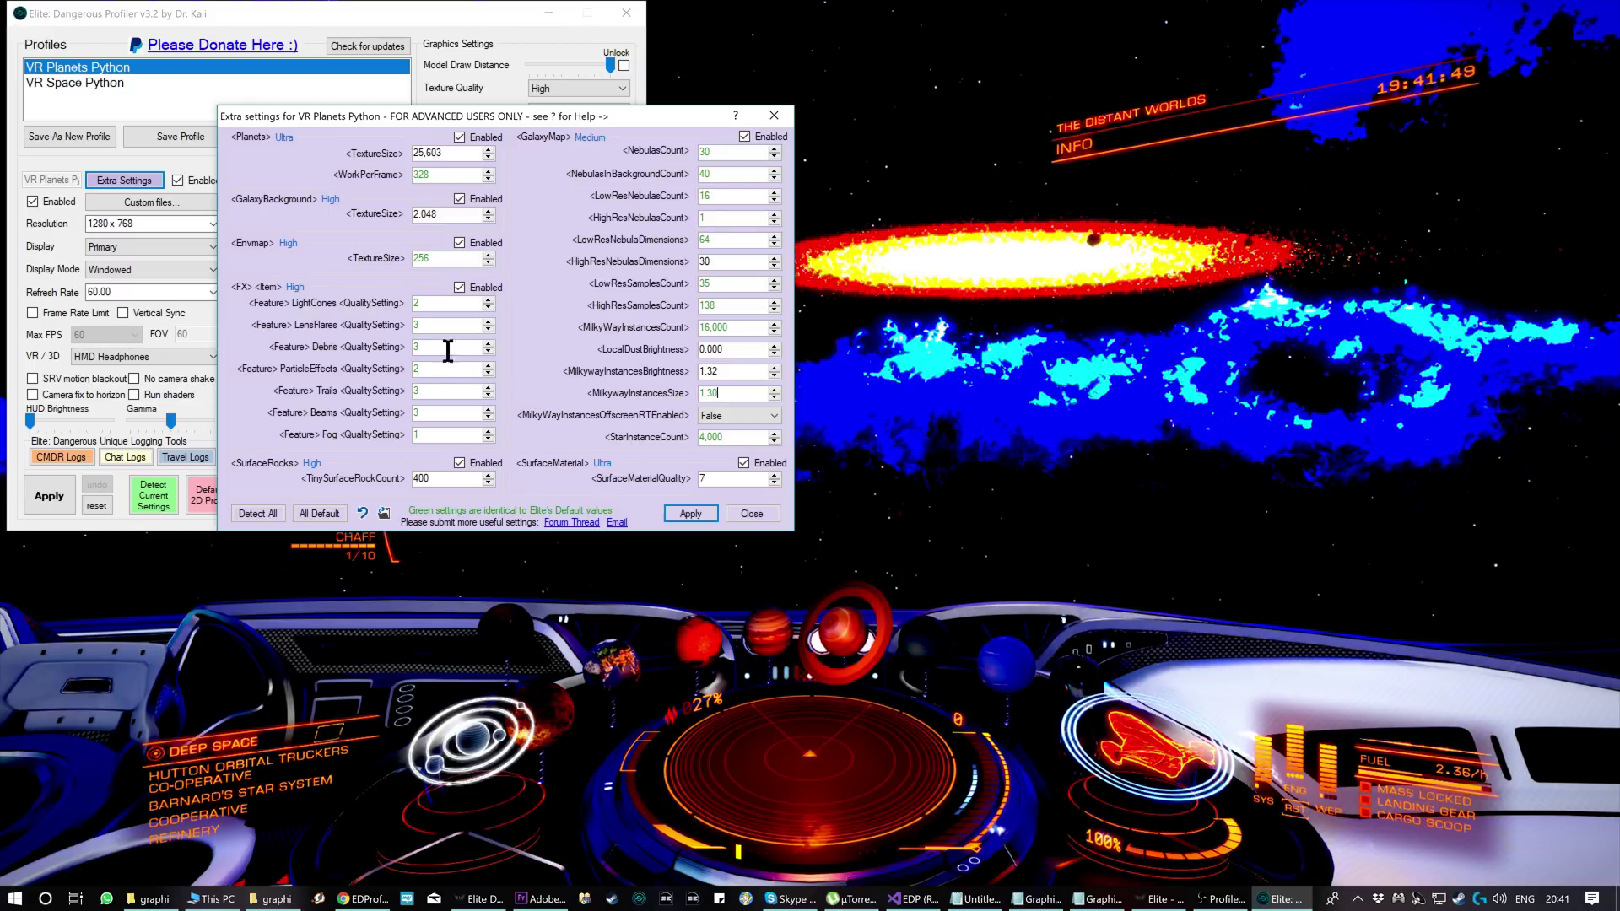
Step: Disable the GalaxyMap group of extra settings and enable it again
left_click(770, 137)
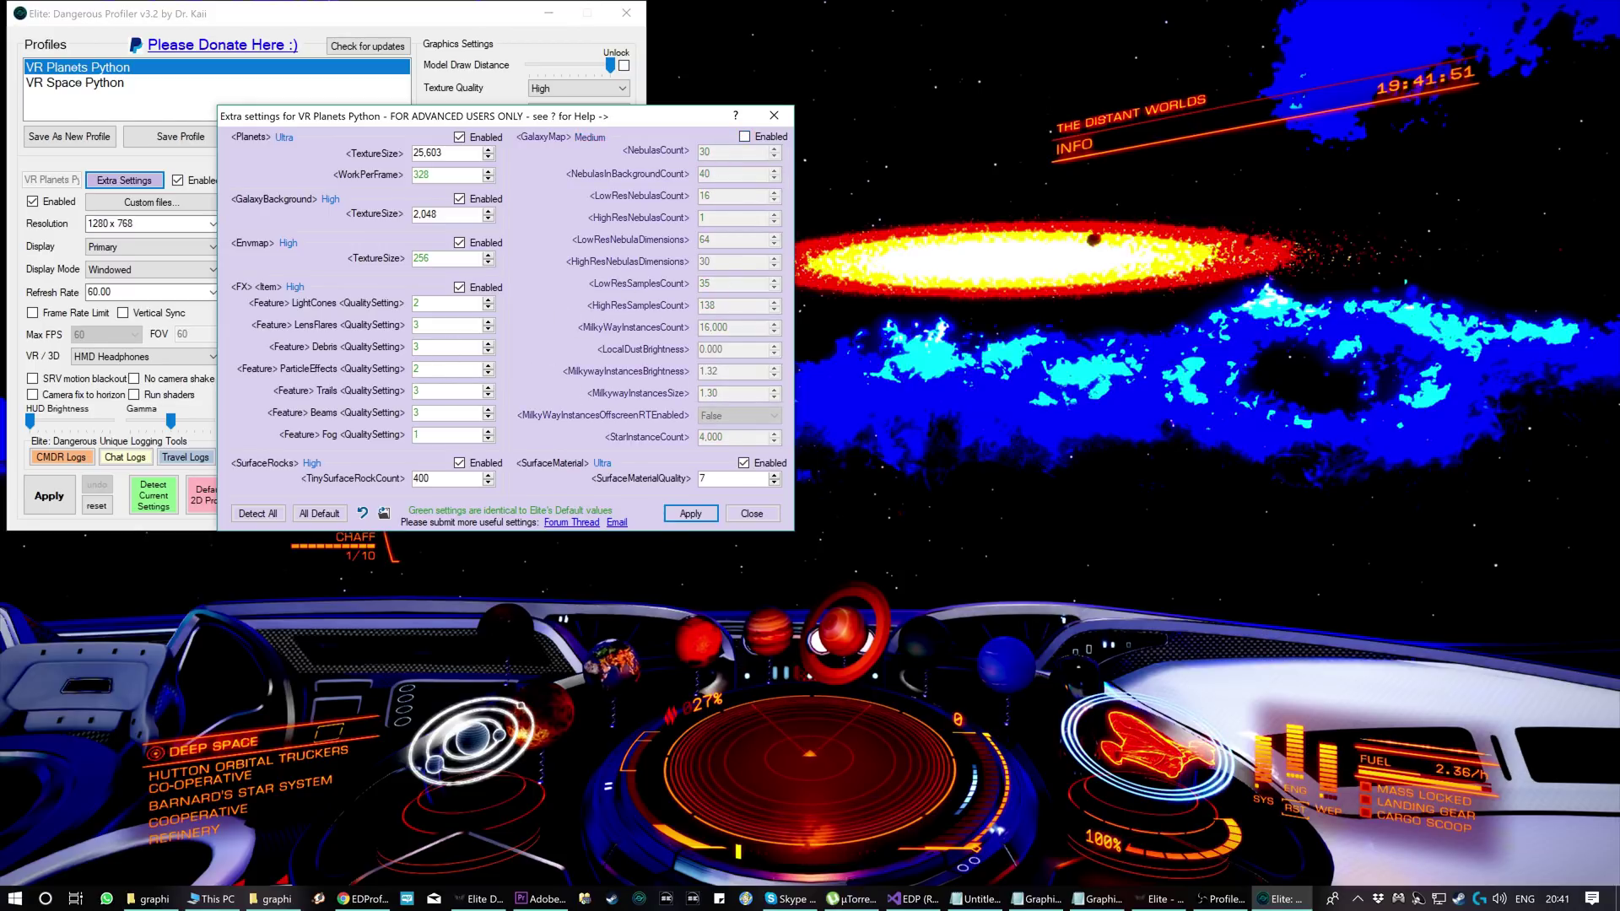
left_click(688, 514)
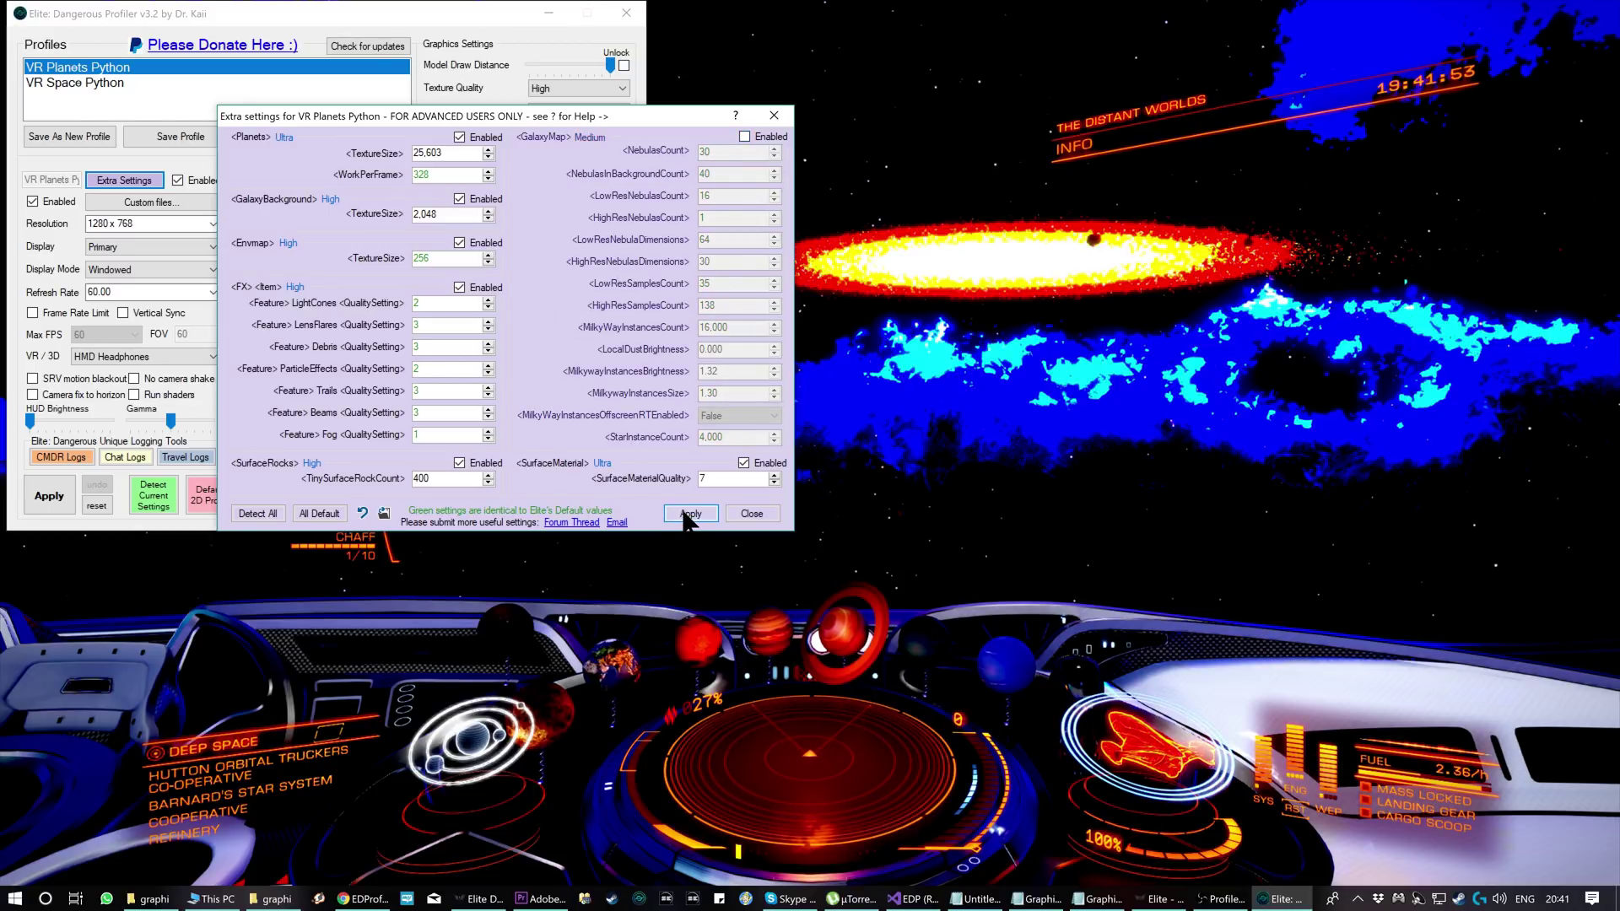
left_click(744, 136)
Step: Set all extra settings to their defaults and select the GalaxyBackground texture size value
left_click(257, 514)
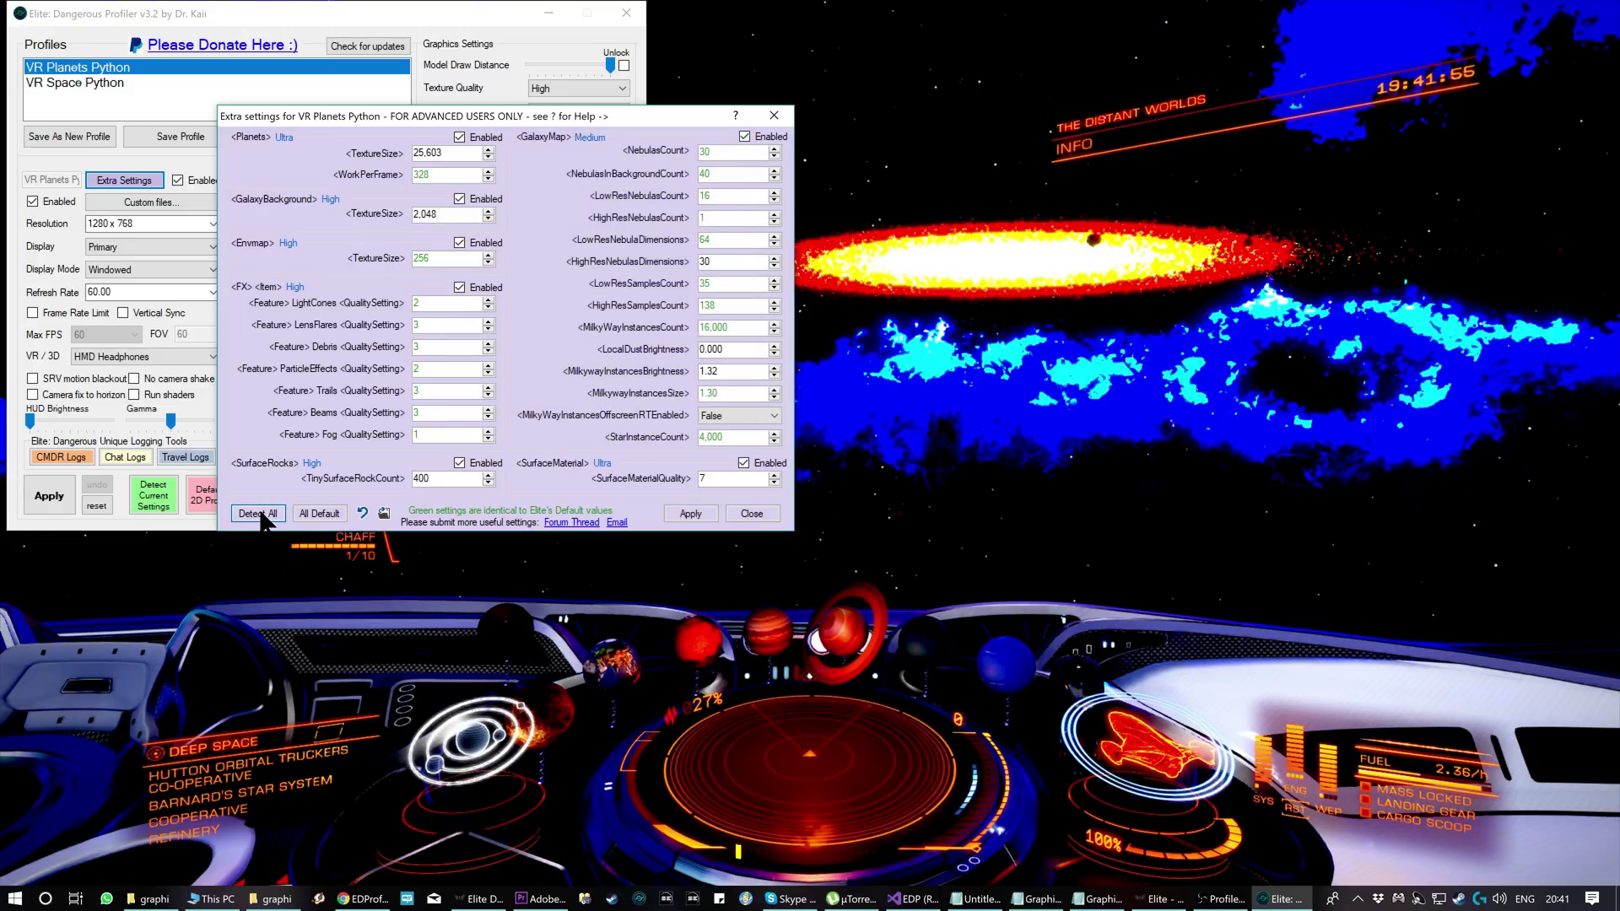
left_click(319, 513)
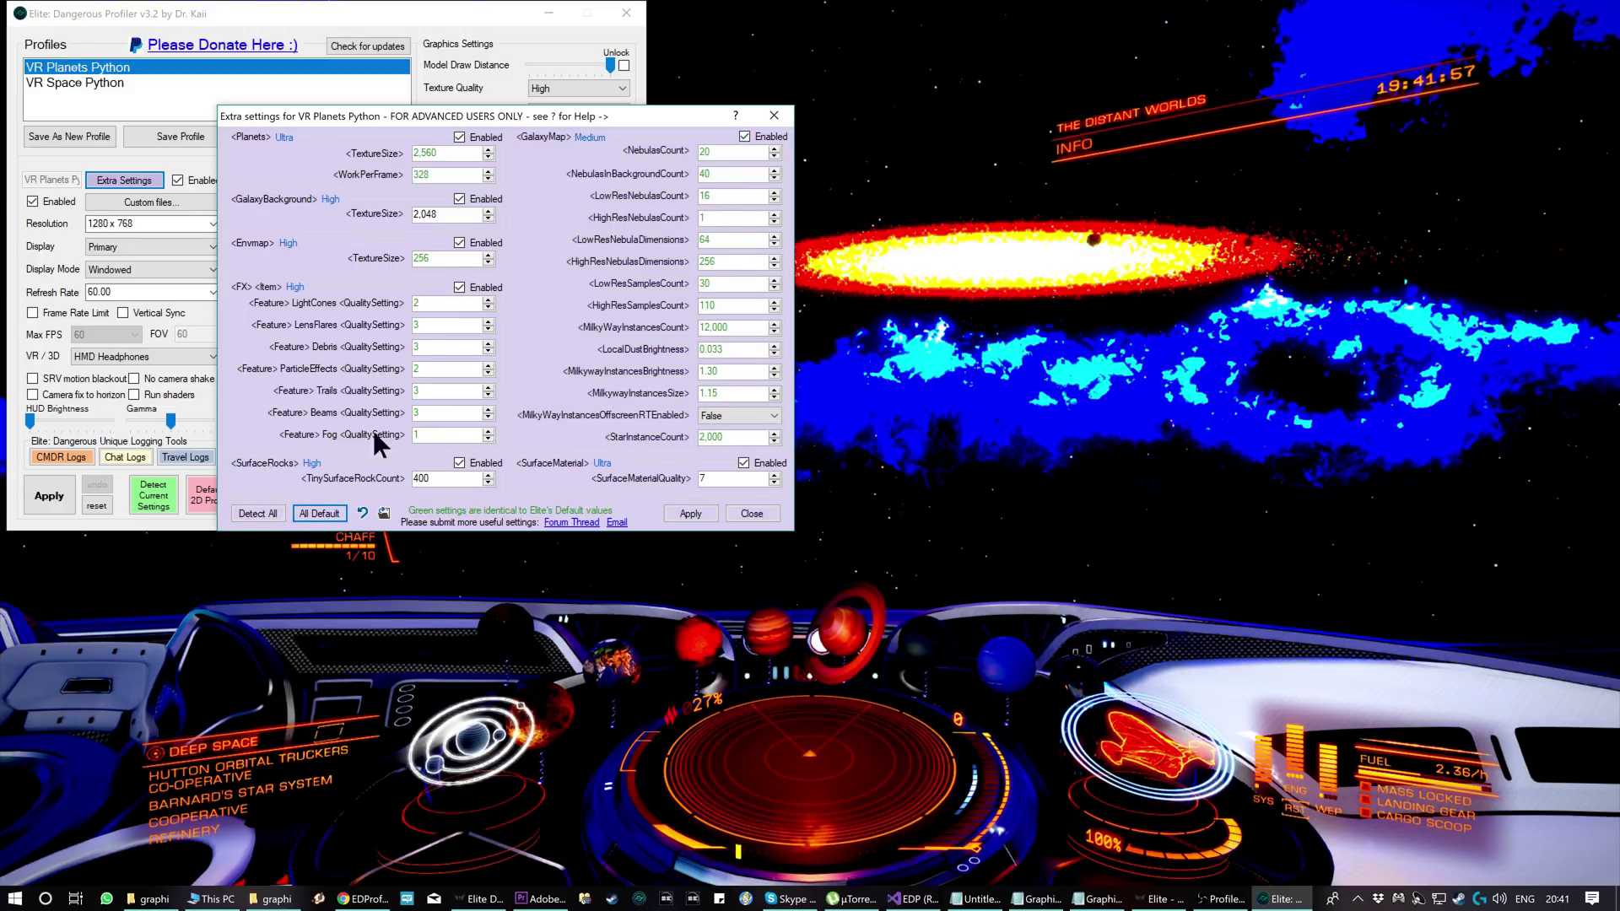
left_click_drag(444, 216, 402, 214)
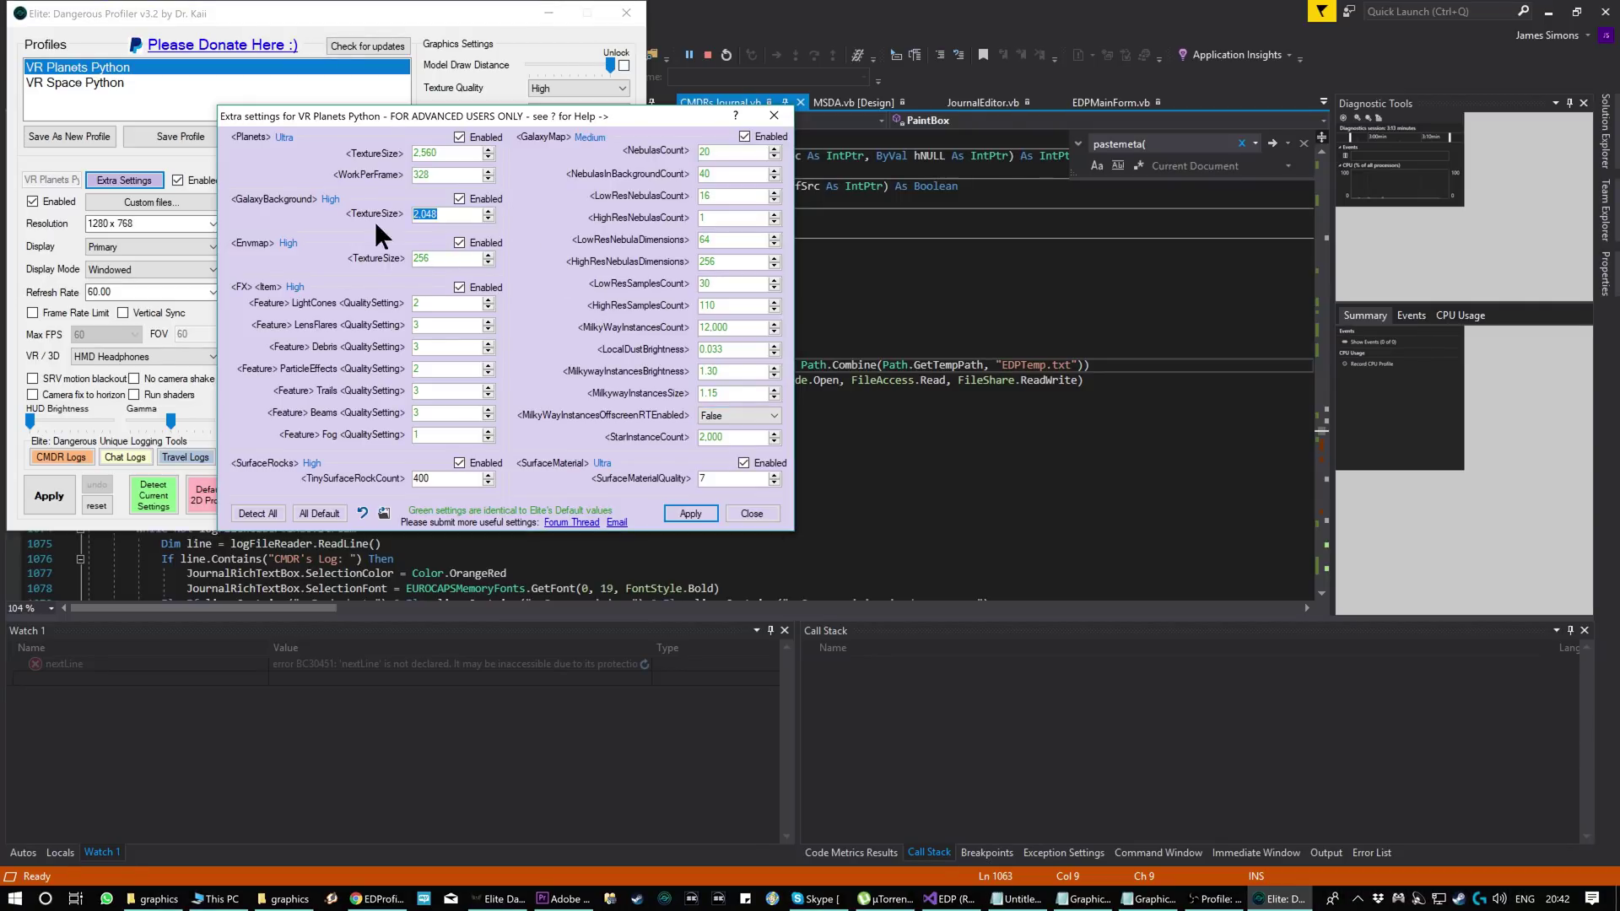
Step: Open the game's graphics options folder from the extra settings and view GraphicsConfigurationOverride.xml in Notepad
left_click(384, 513)
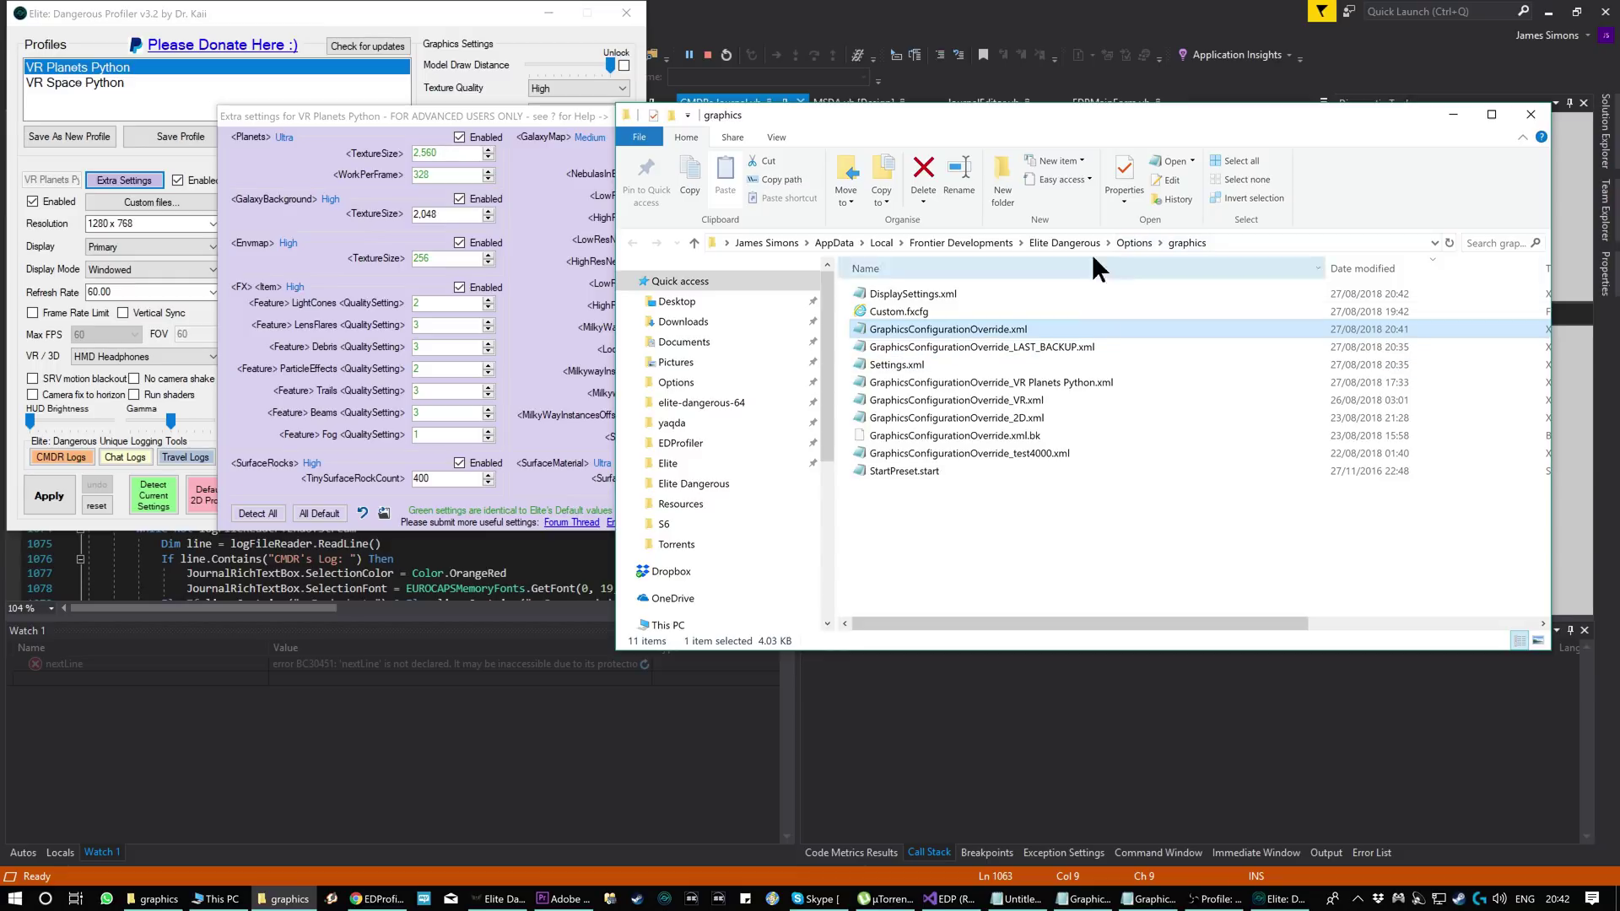
double_click(966, 330)
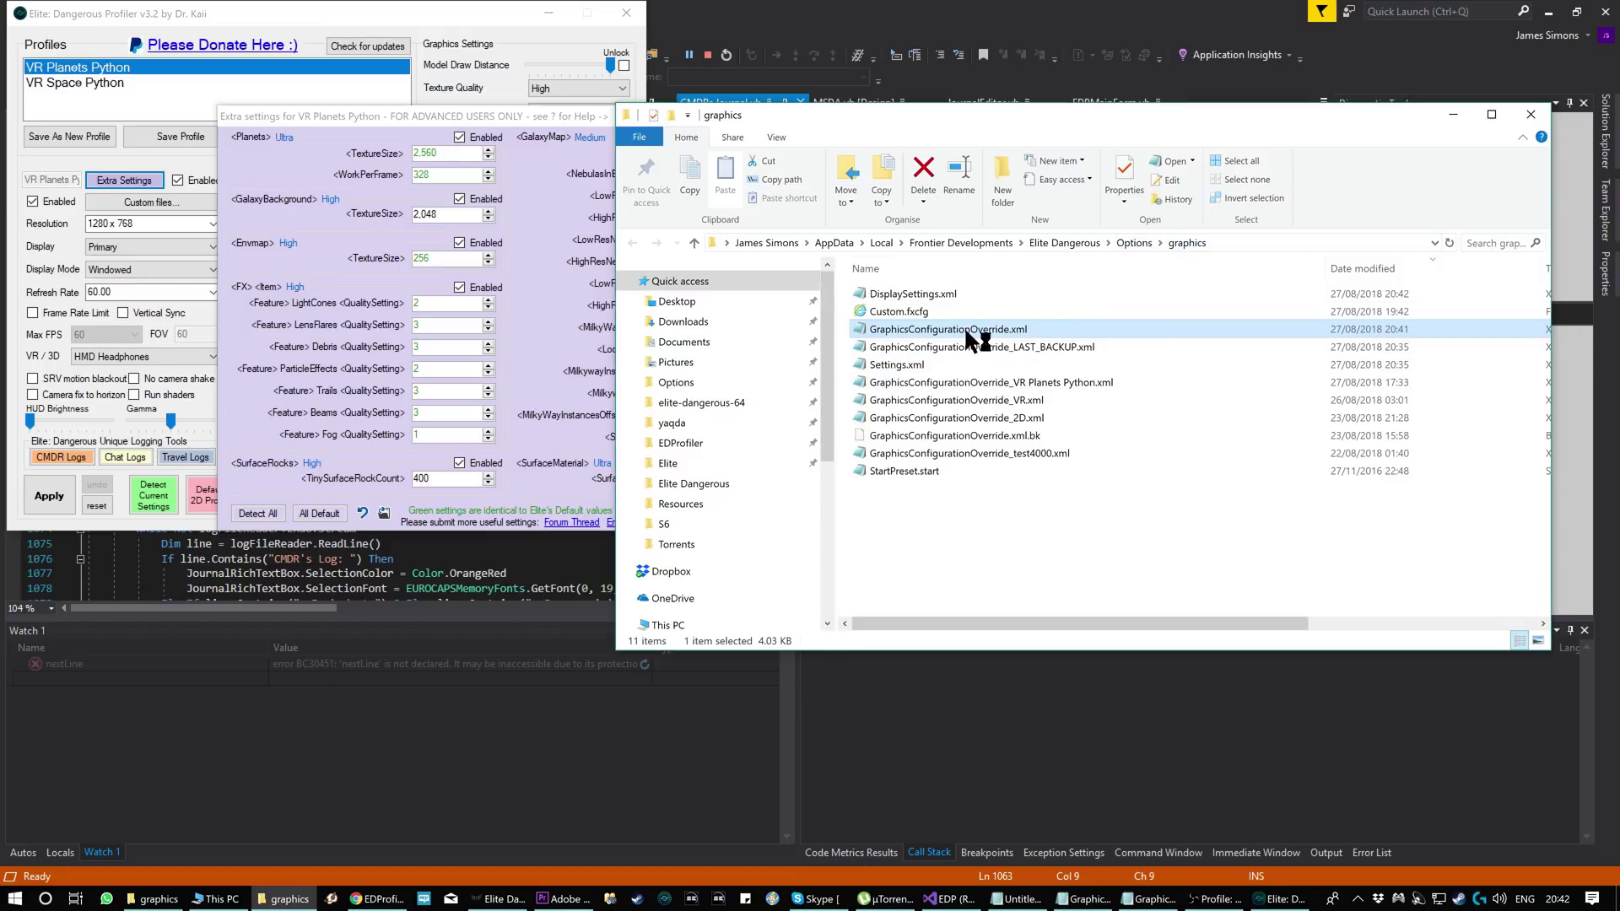
scroll(1156, 372, "down", 5)
scroll(1156, 372, "down", 15)
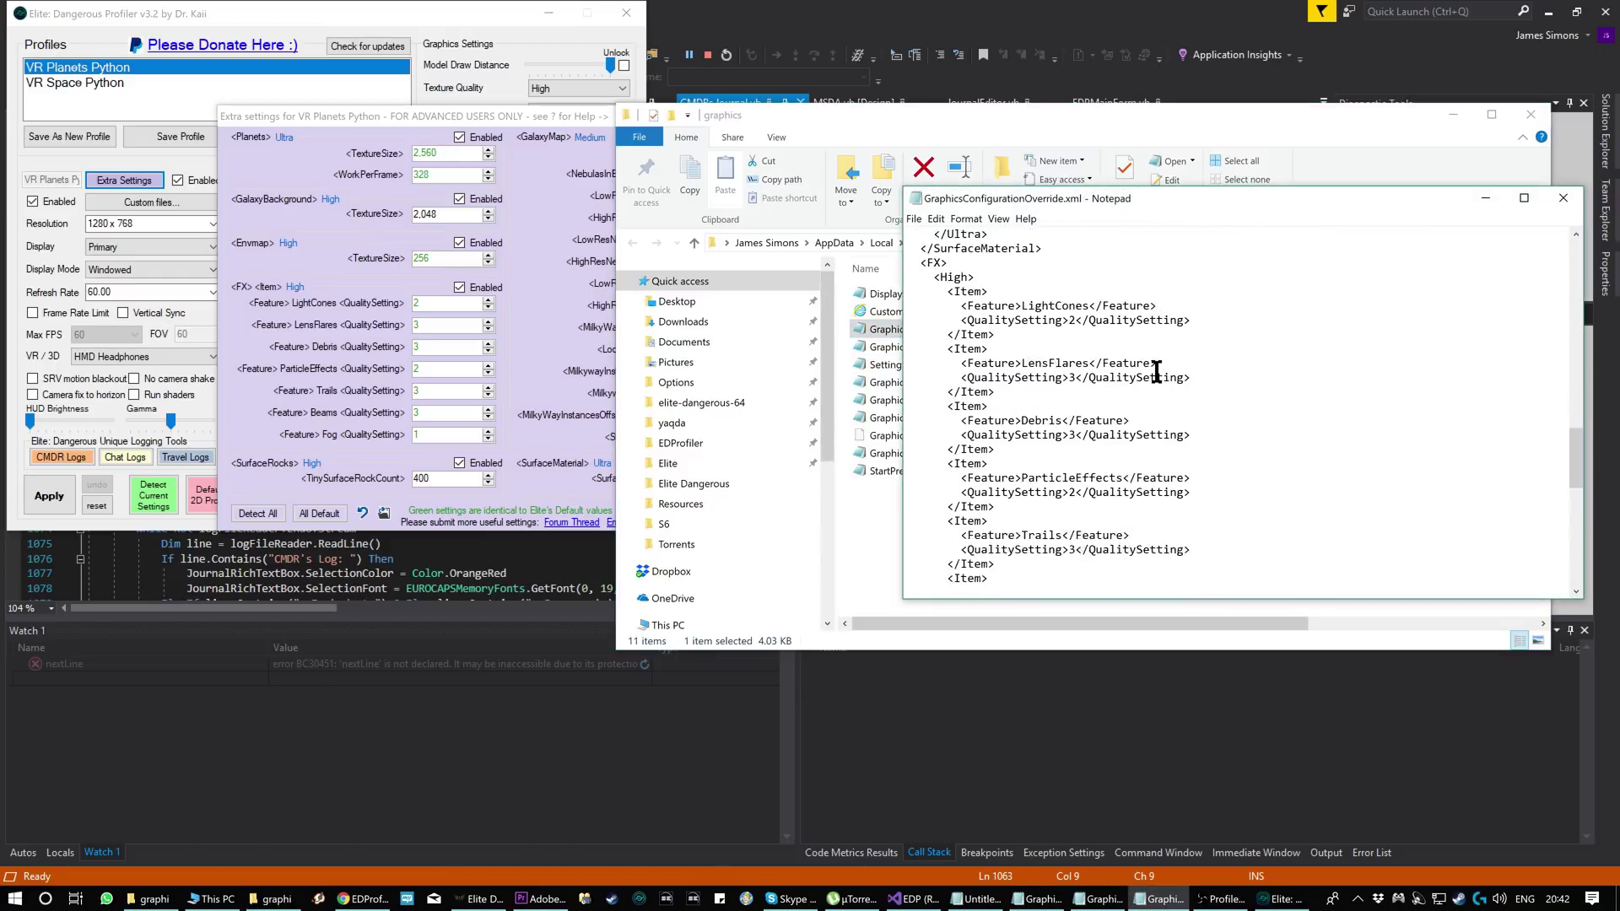
left_click(1563, 197)
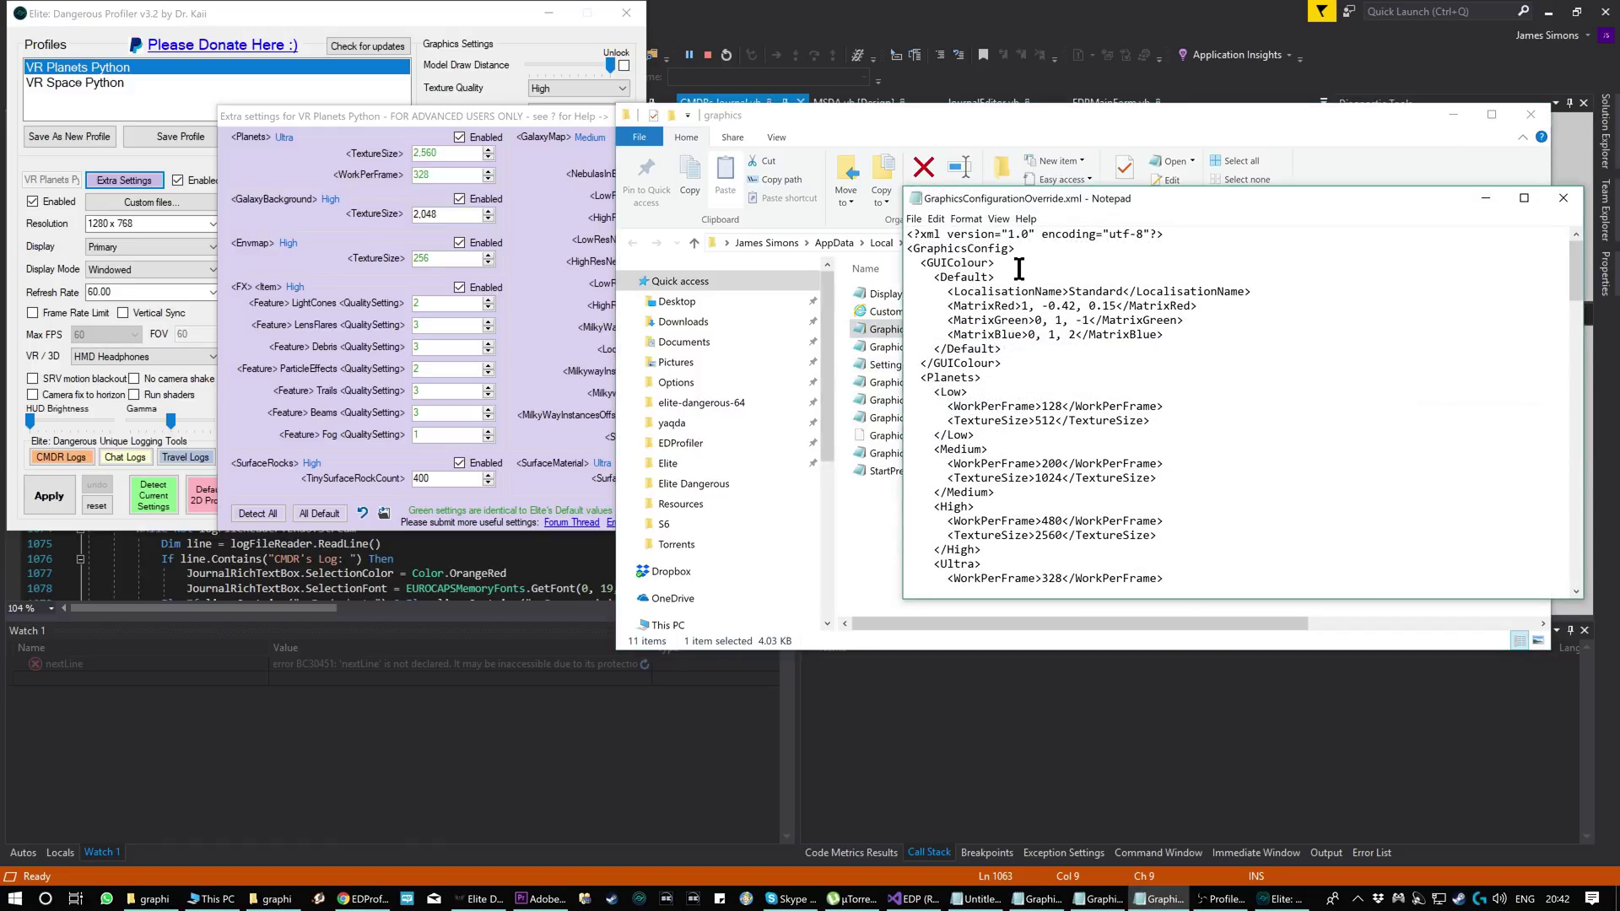
Step: Examine the GUIColour block and the sections from Planets through FX in GraphicsConfigurationOverride.xml
left_click_drag(1006, 361, 886, 263)
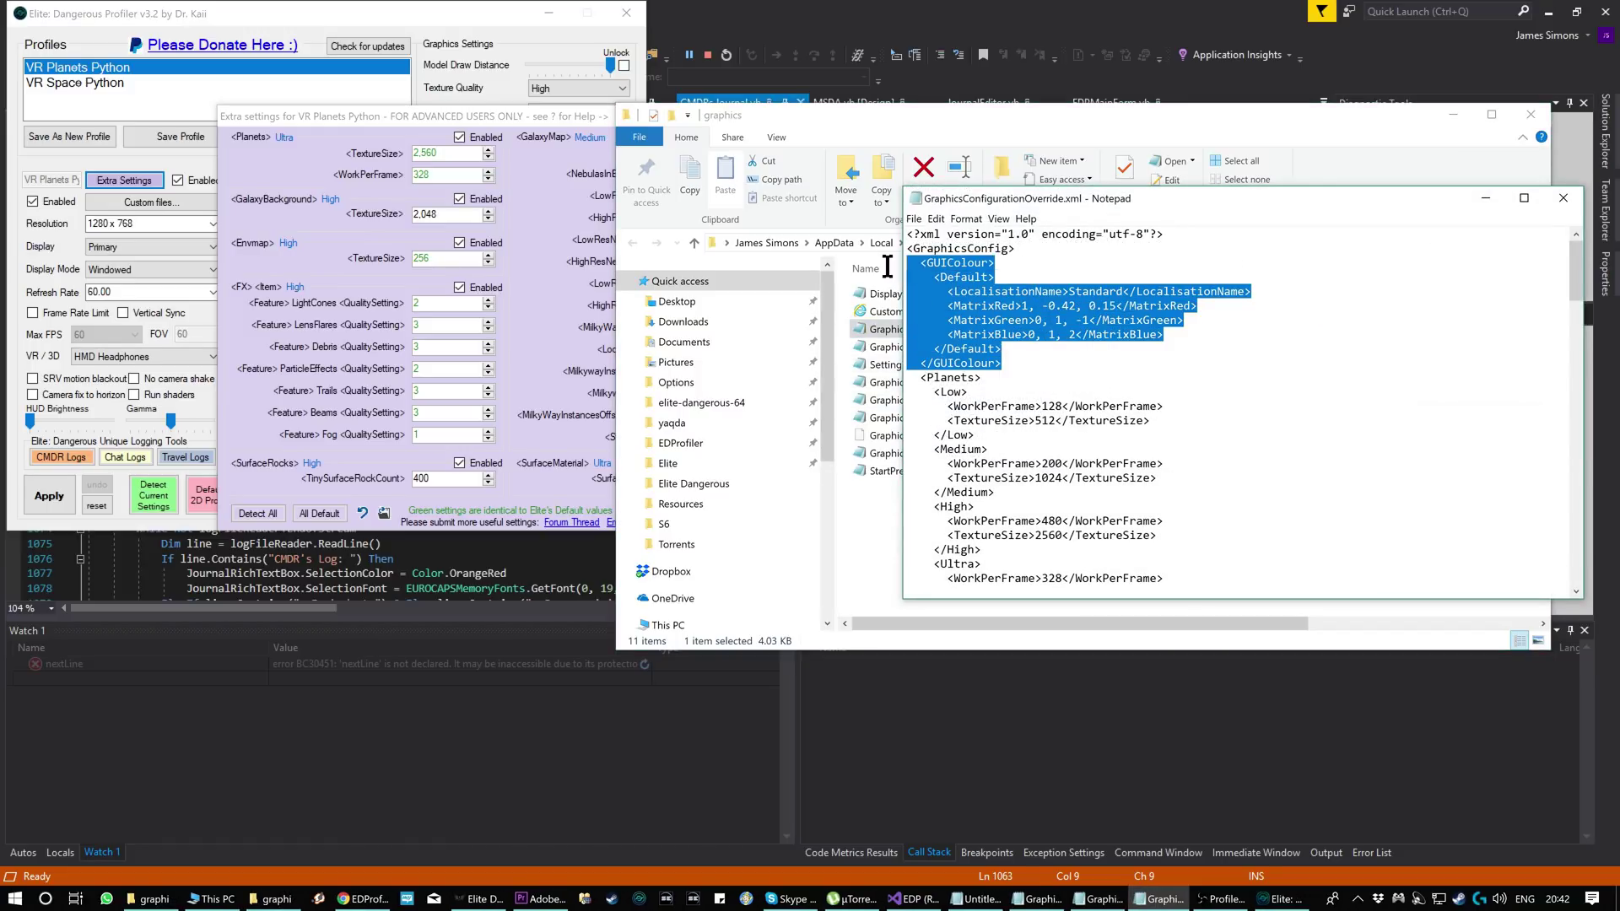
left_click(1051, 395)
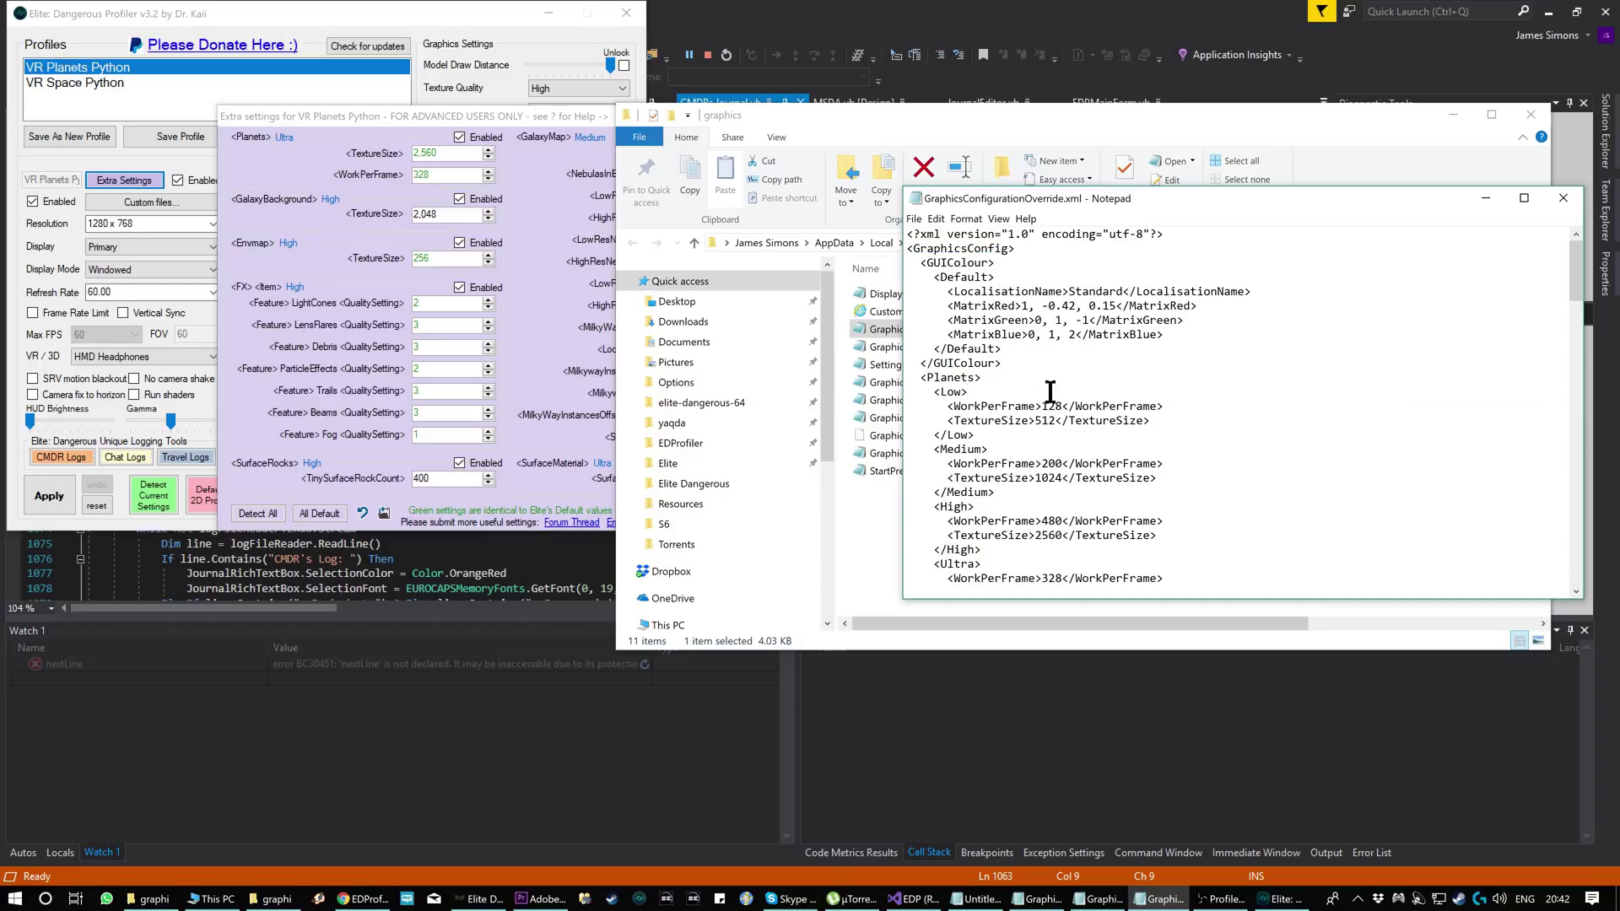
scroll(1050, 405, "down", 15)
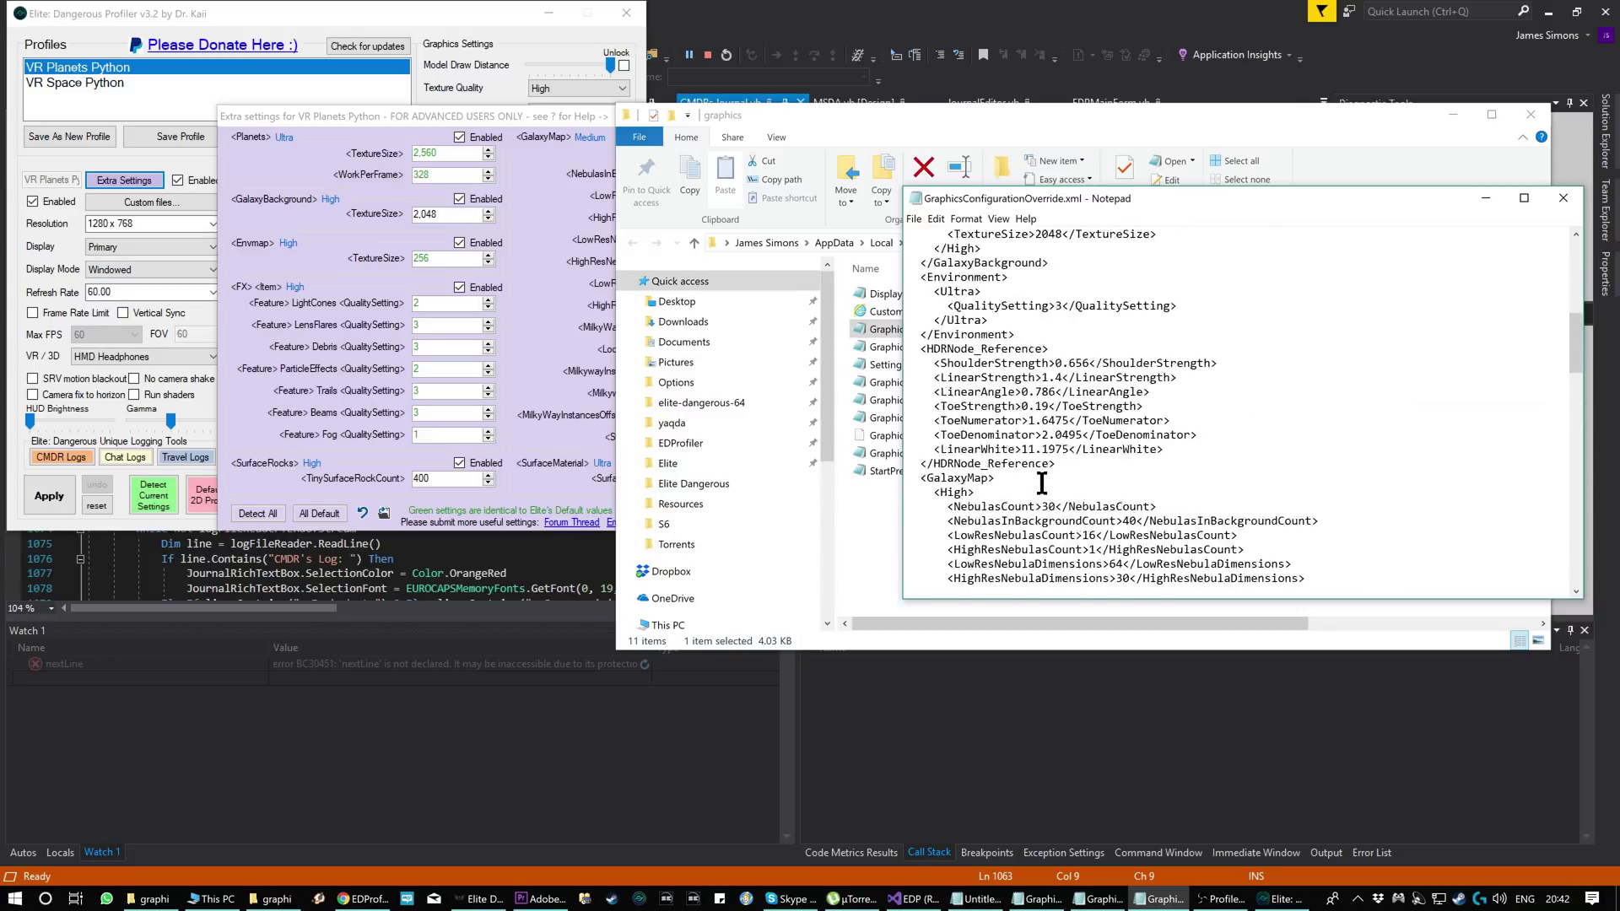
scroll(1042, 472, "up", 15)
scroll(1042, 484, "down", 20)
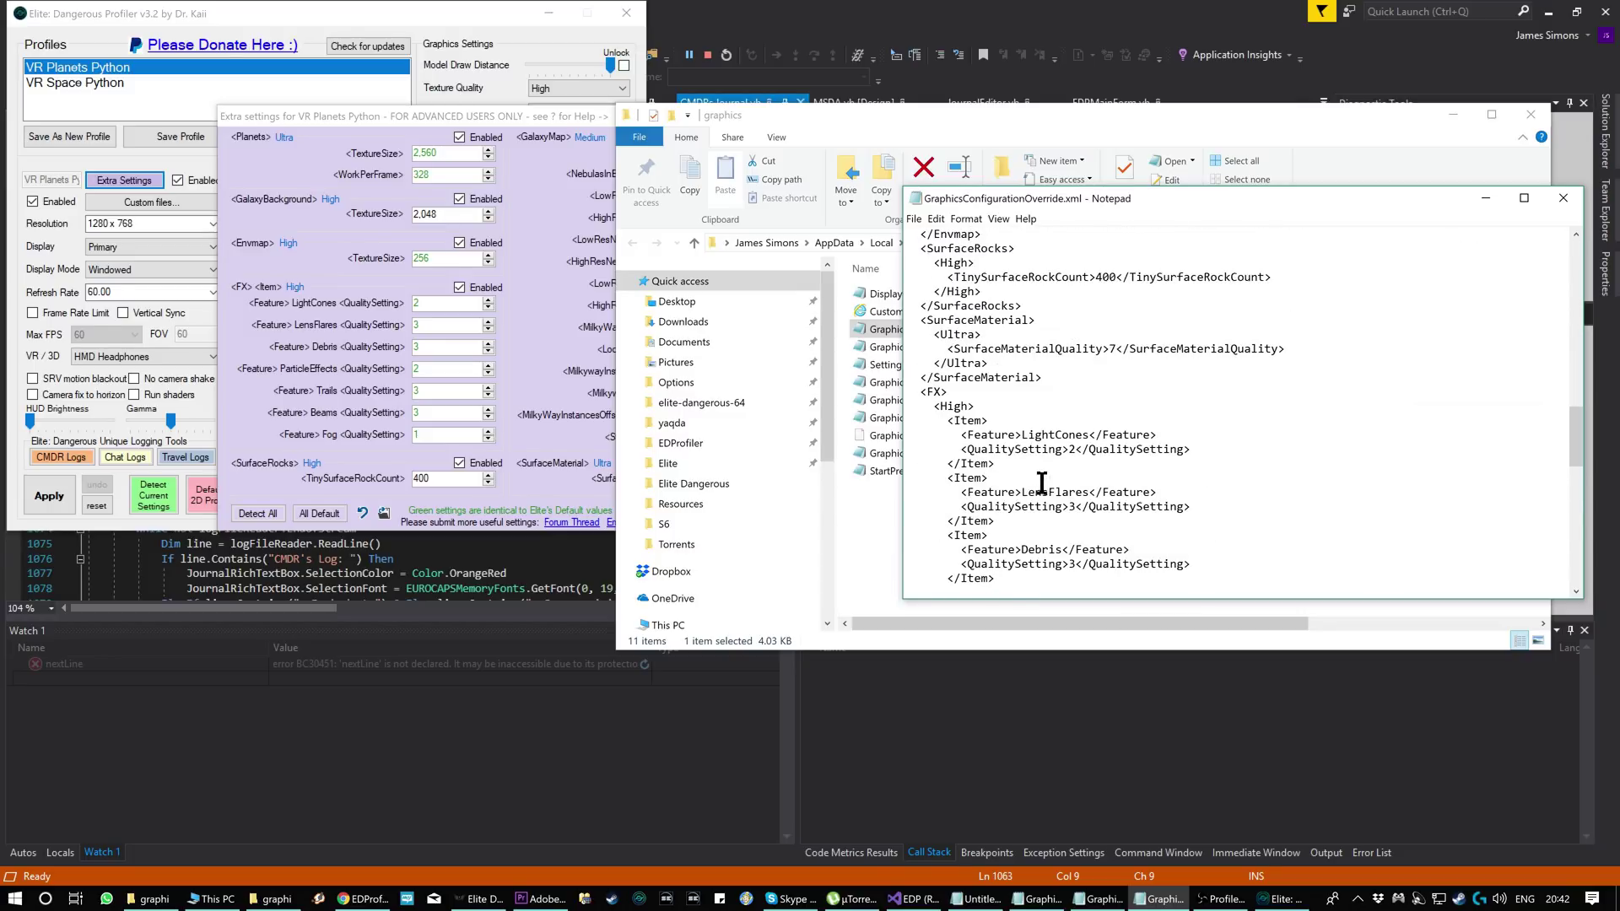
scroll(1047, 478, "up", 20)
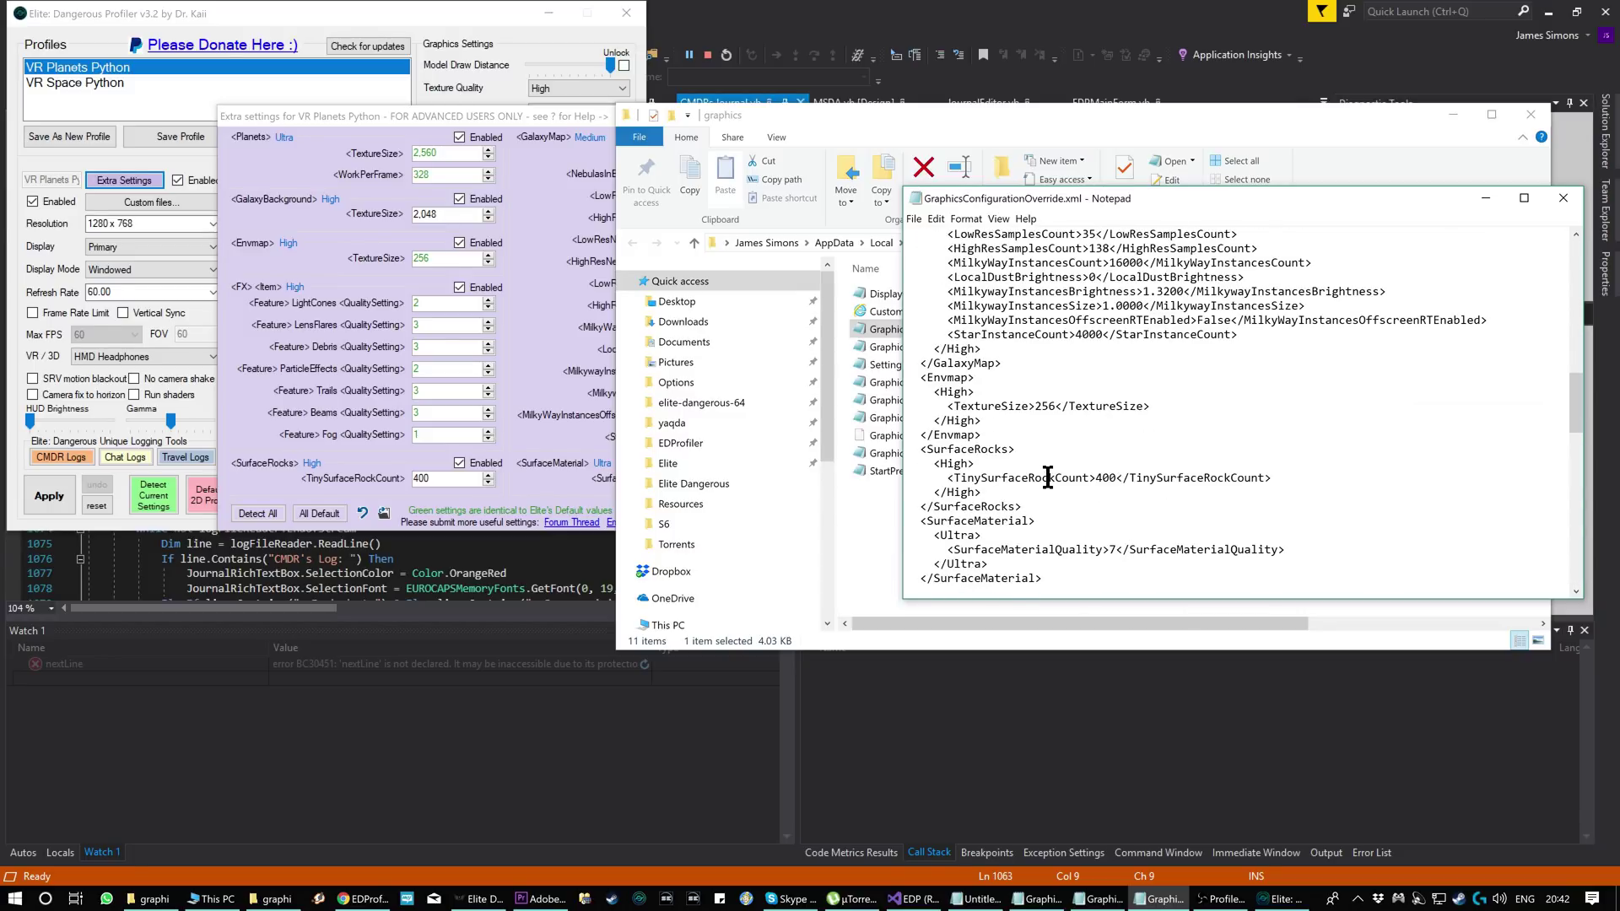
Step: Move the Notepad window off the file list, point out GraphicsConfigurationOverride_LAST_BACKUP.xml, and close Notepad
left_click_drag(1125, 205, 402, 238)
left_click(1000, 342)
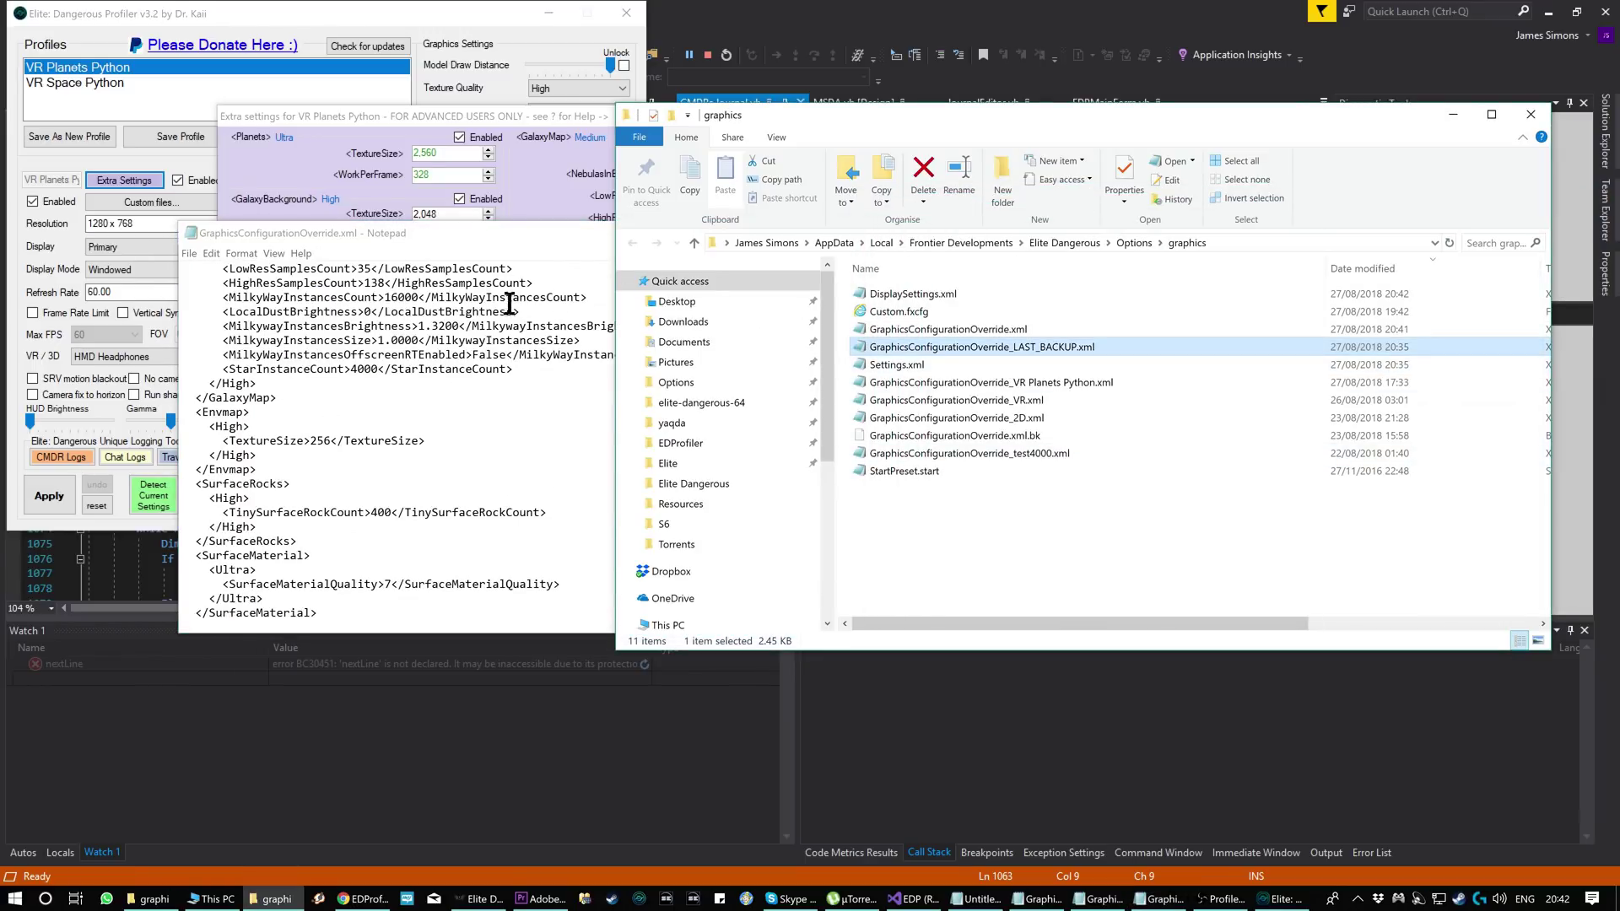
left_click(368, 125)
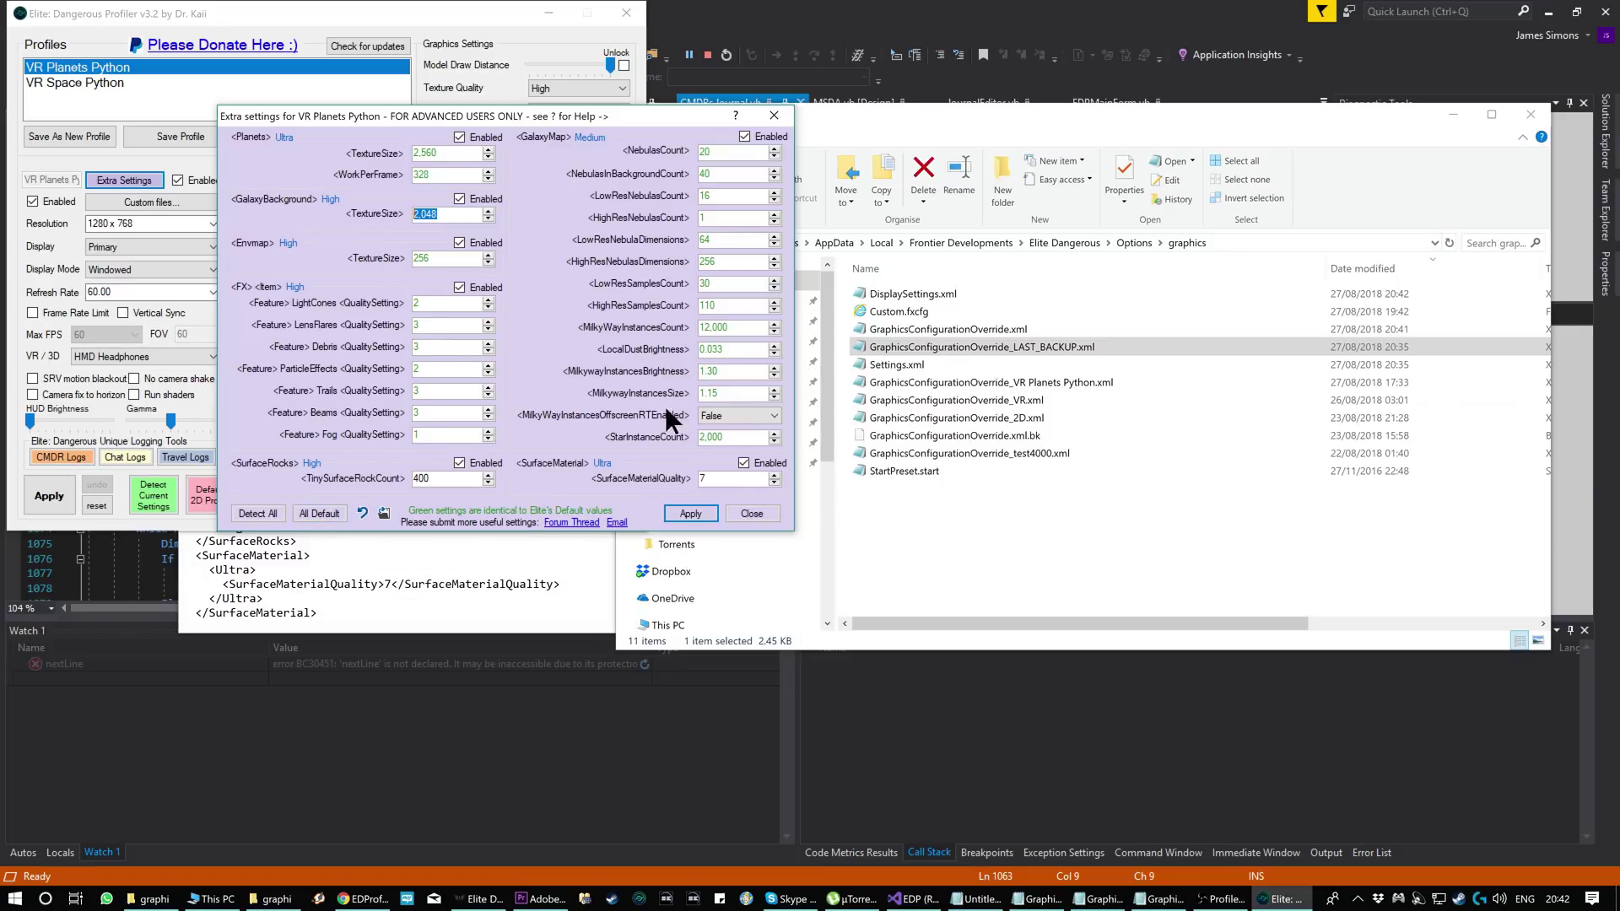
left_click(545, 557)
left_click(845, 236)
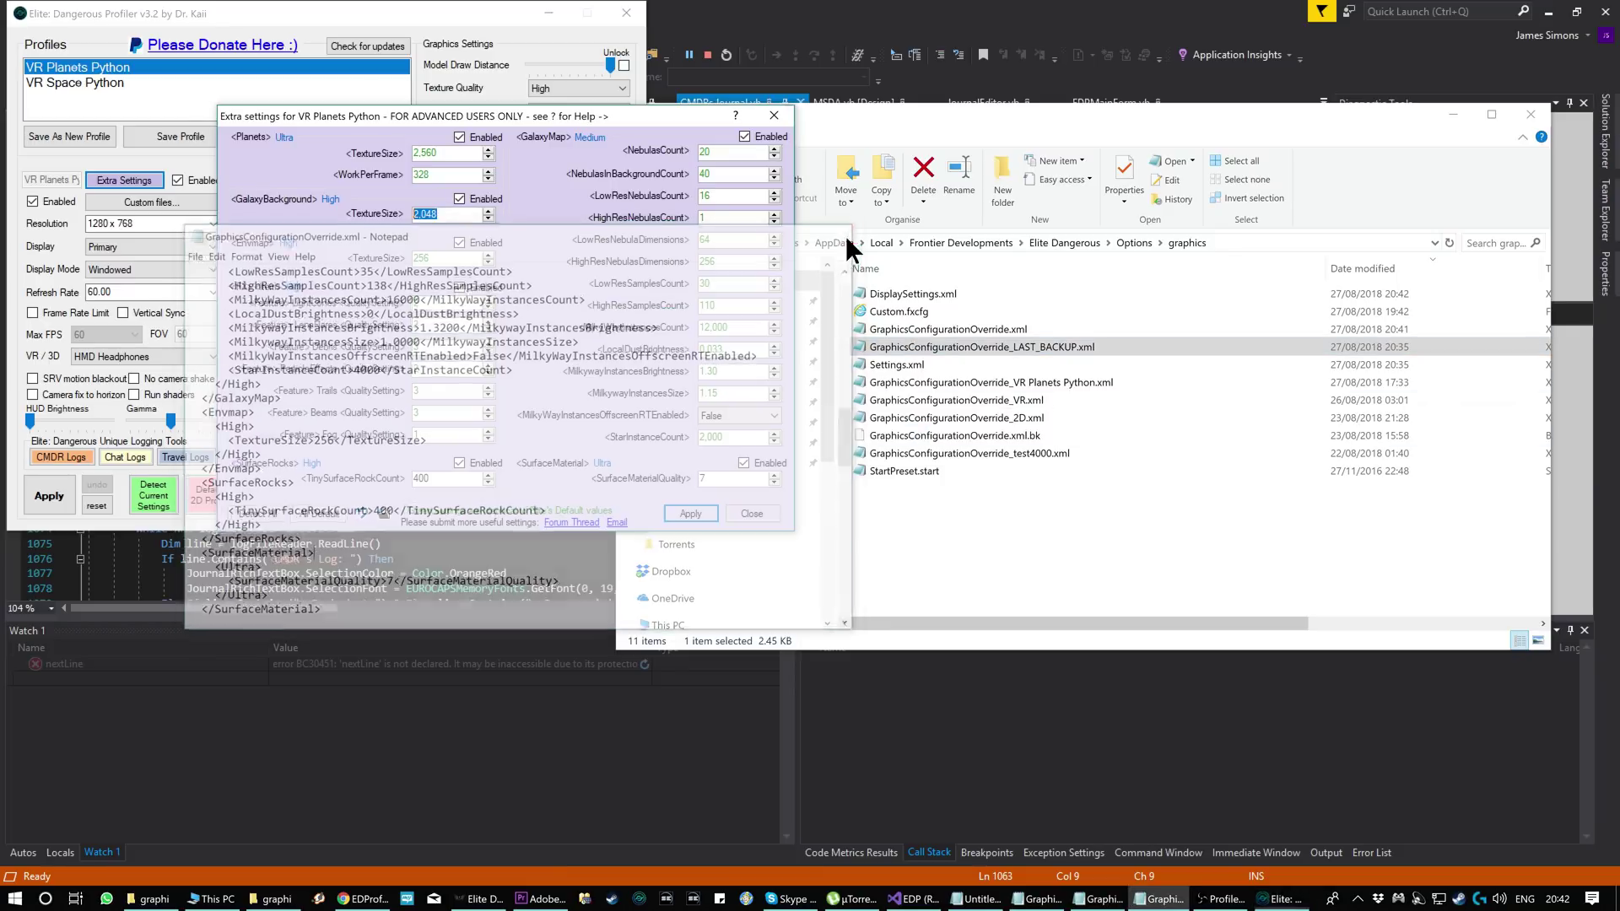
Step: Point out GraphicsConfigurationOverride_VR Planets Python.xml and GraphicsConfigurationOverride.xml in the graphics folder, and return to the extra settings
left_click(1004, 383)
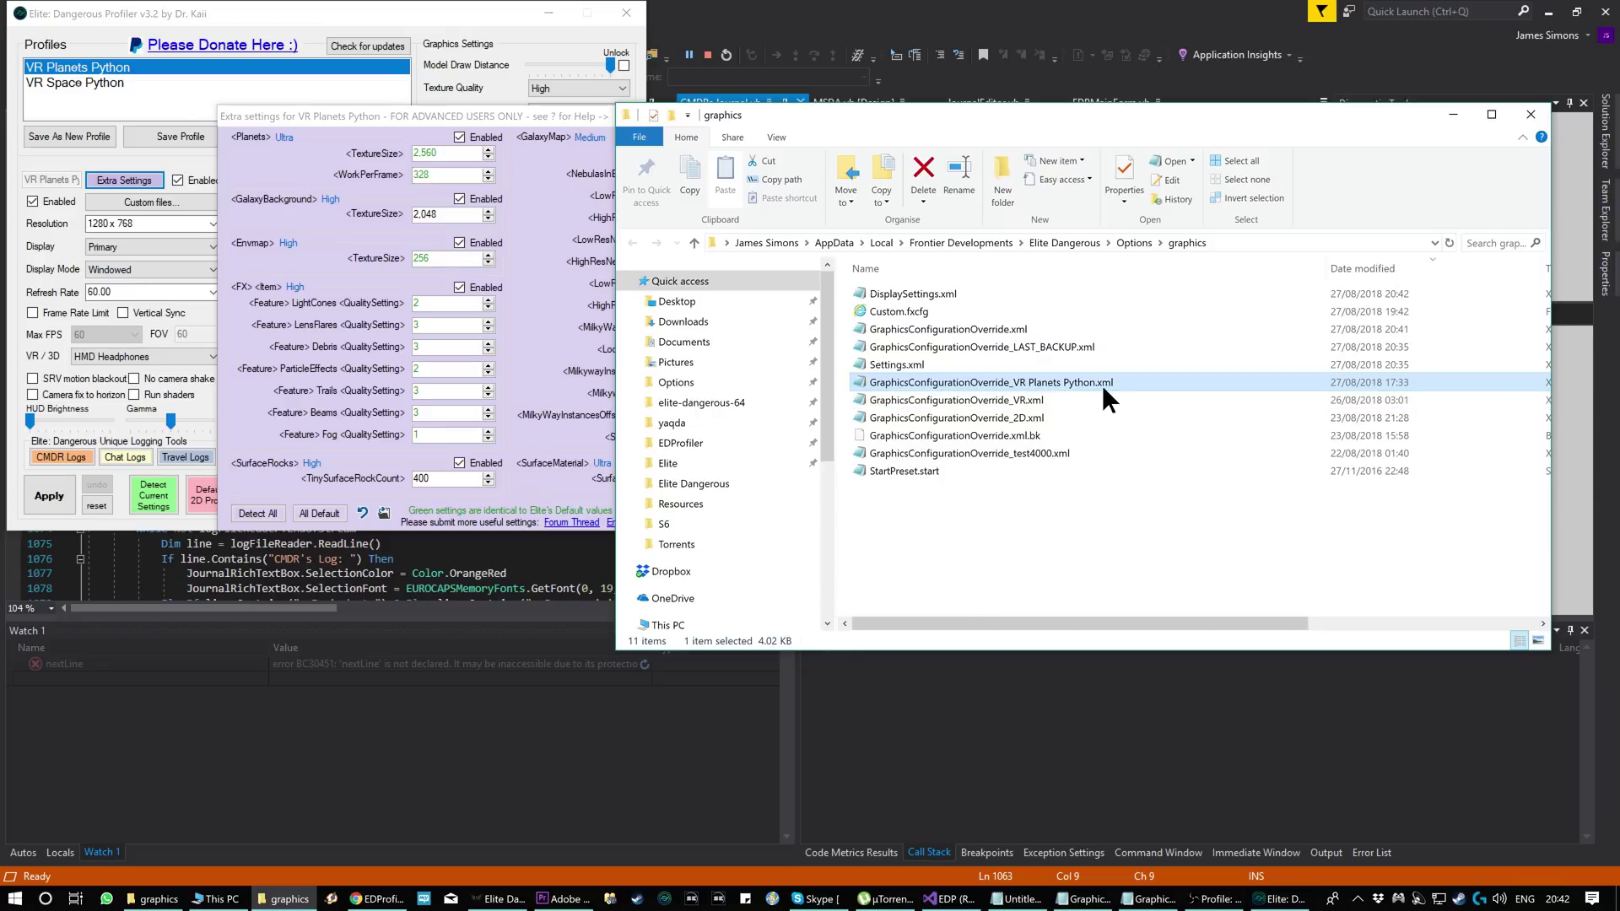
left_click(350, 116)
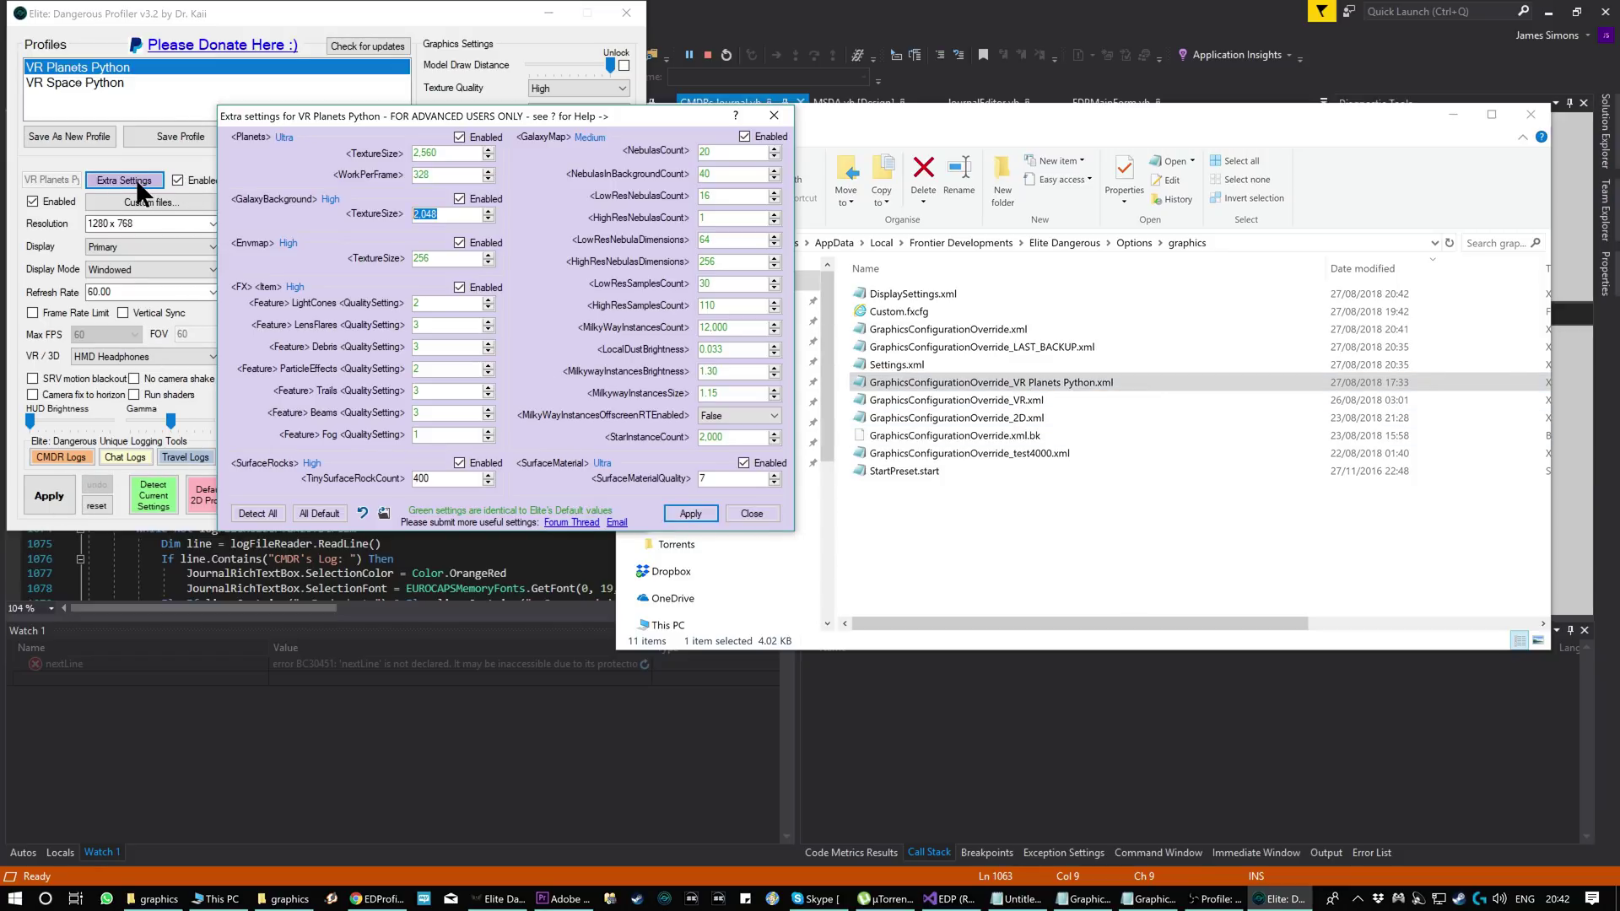
left_click(985, 382)
left_click(1007, 329)
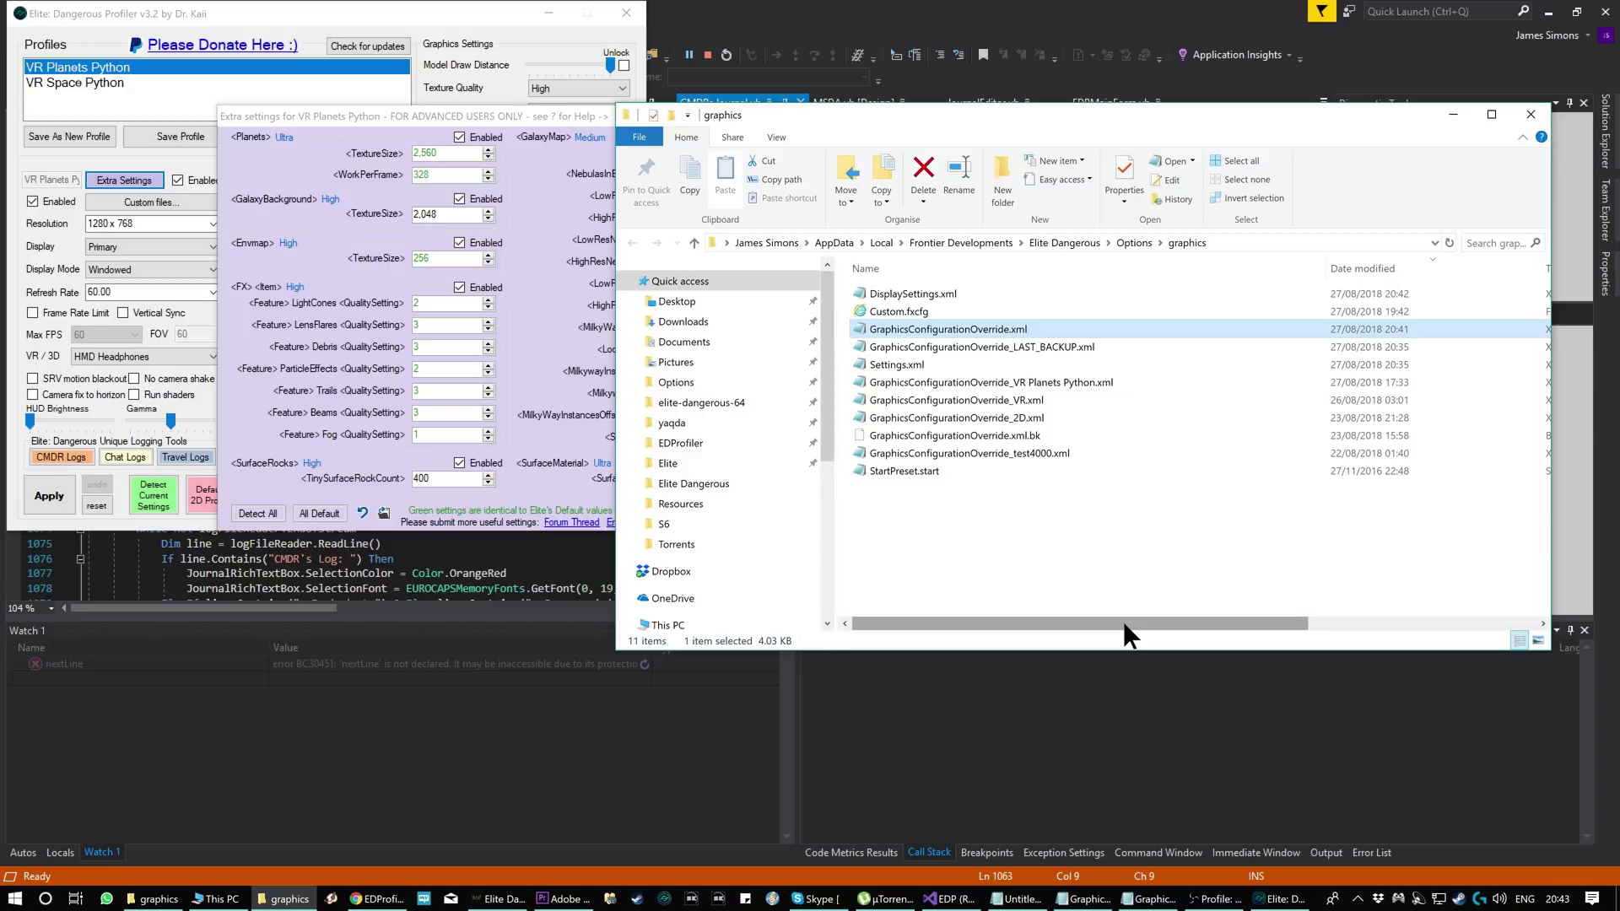
left_click(489, 522)
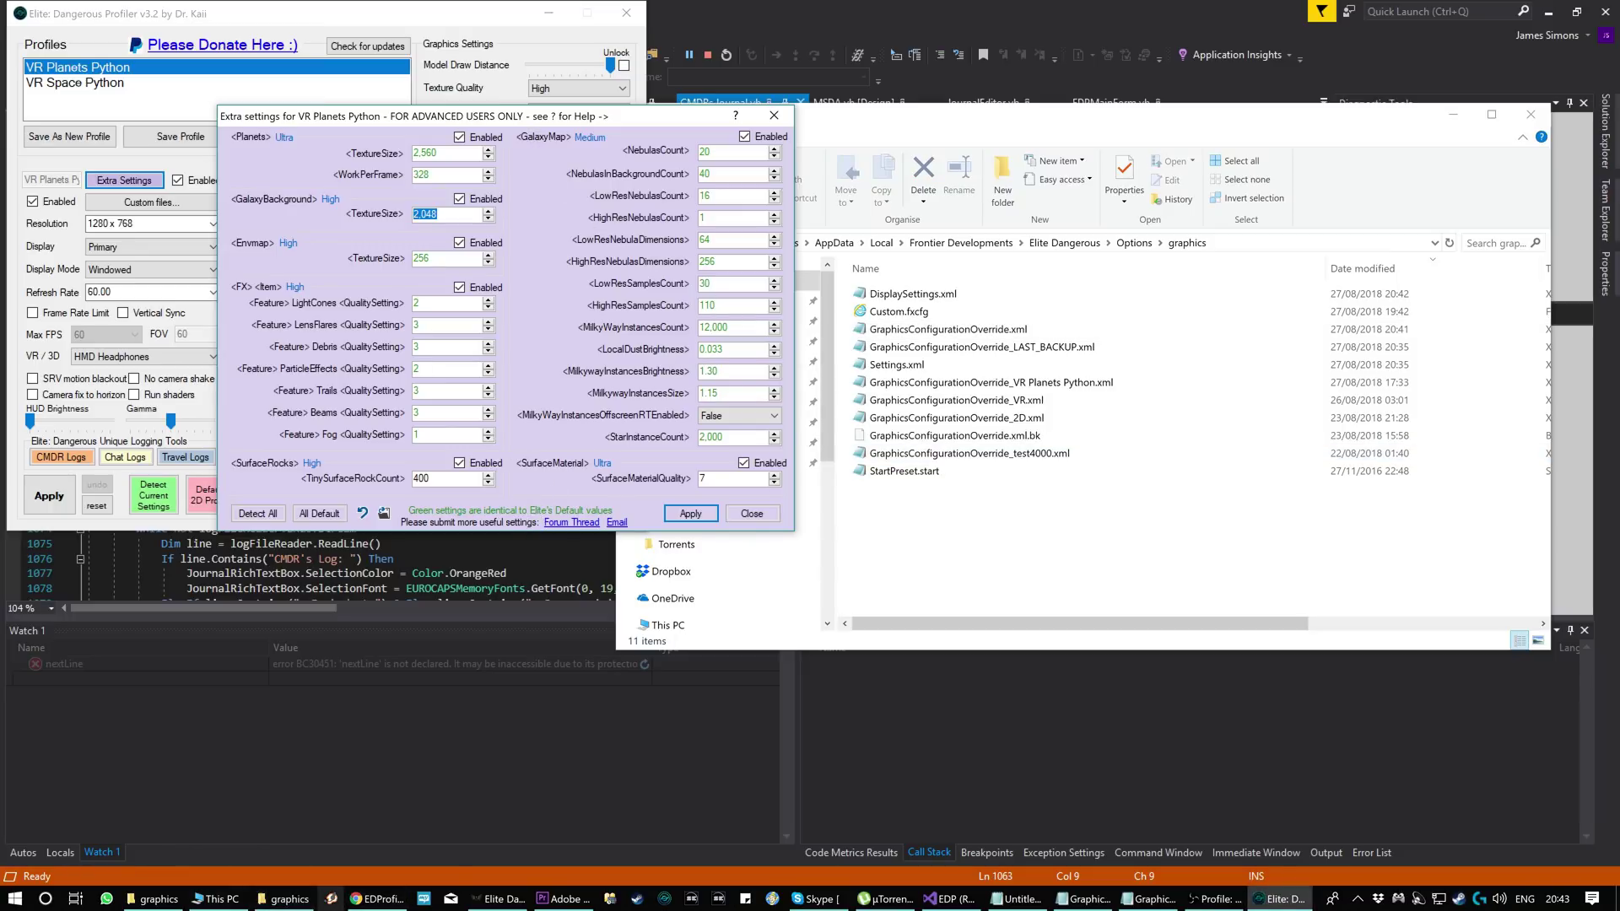
Step: Switch to Chrome, follow the EDProfiler download link in the forum thread, and look at the download and install pages
left_click(378, 899)
key("ctrl+shift+Tab")
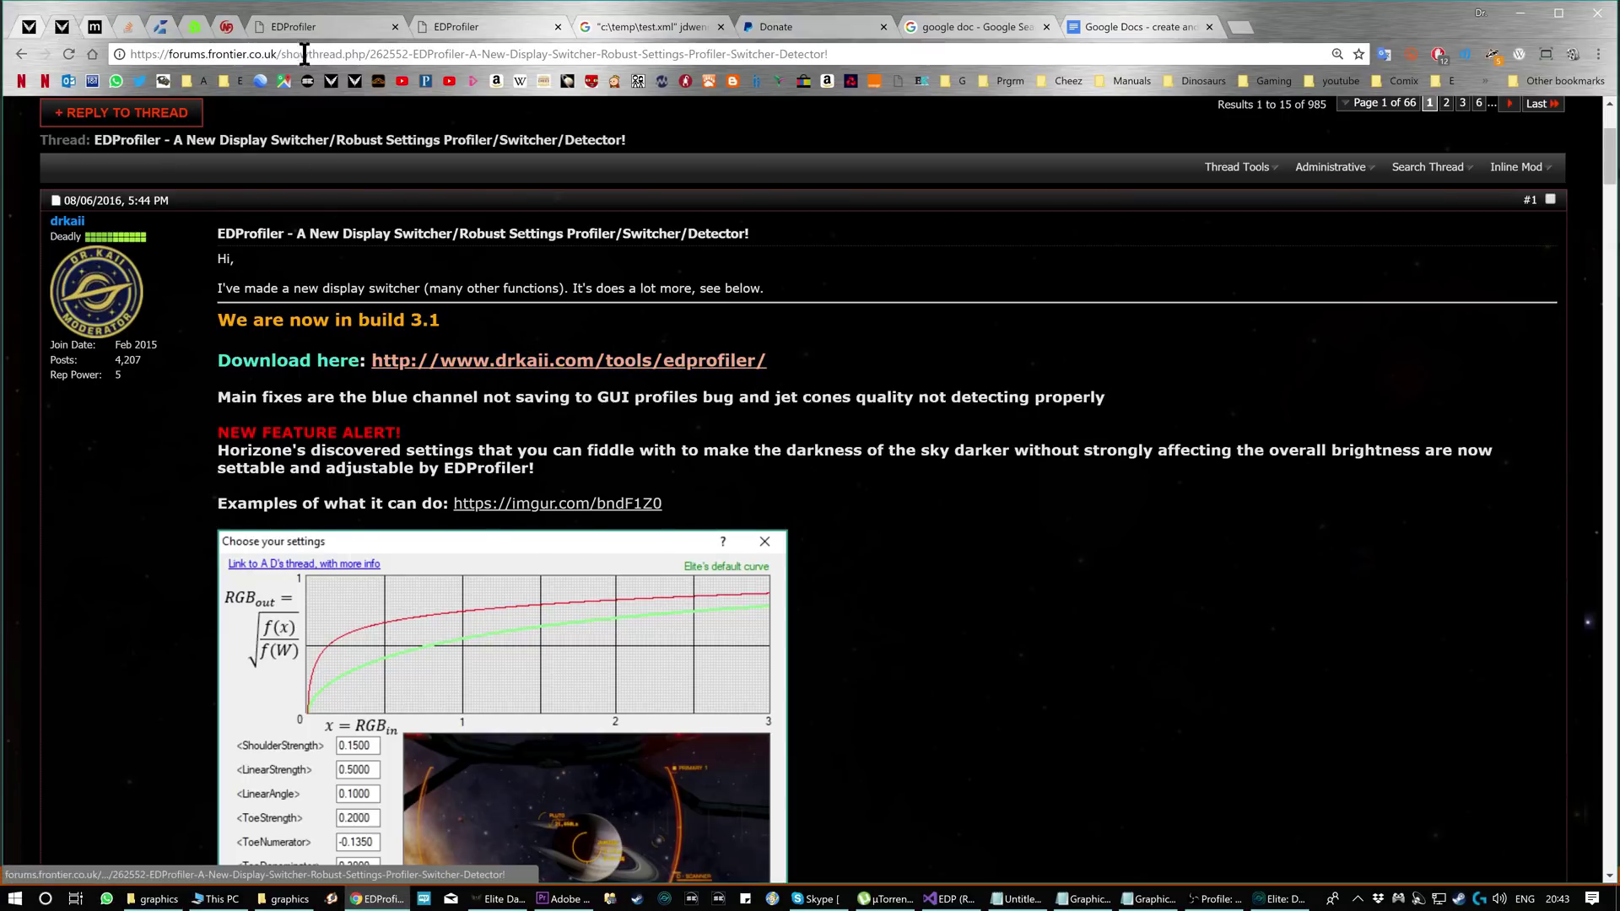
left_click(513, 361)
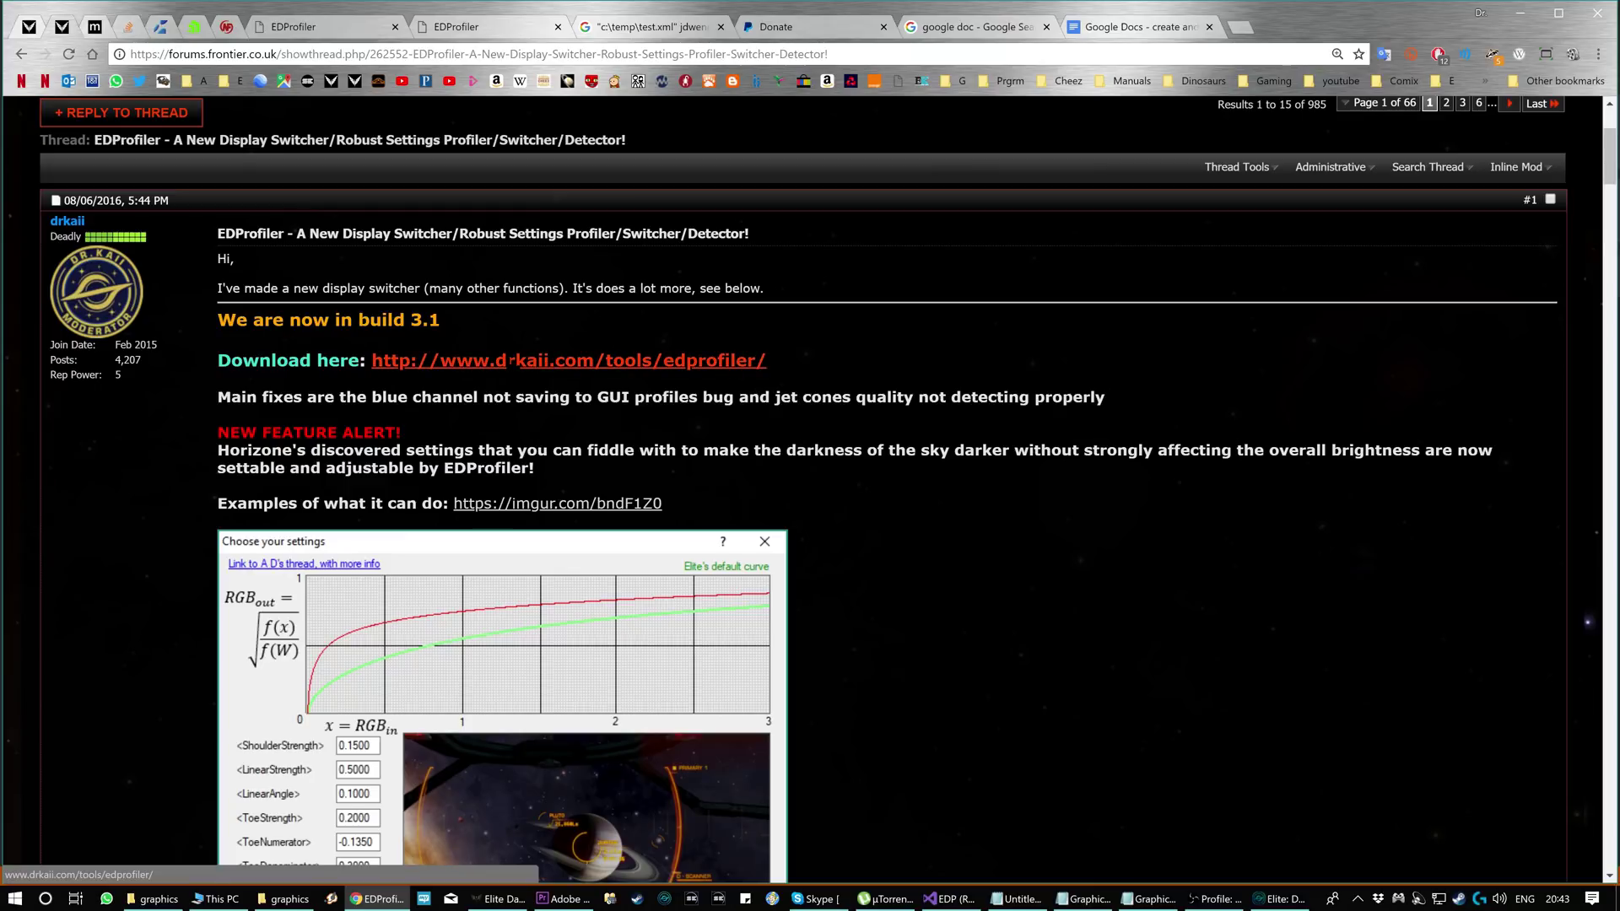
scroll(936, 519, "down", 5)
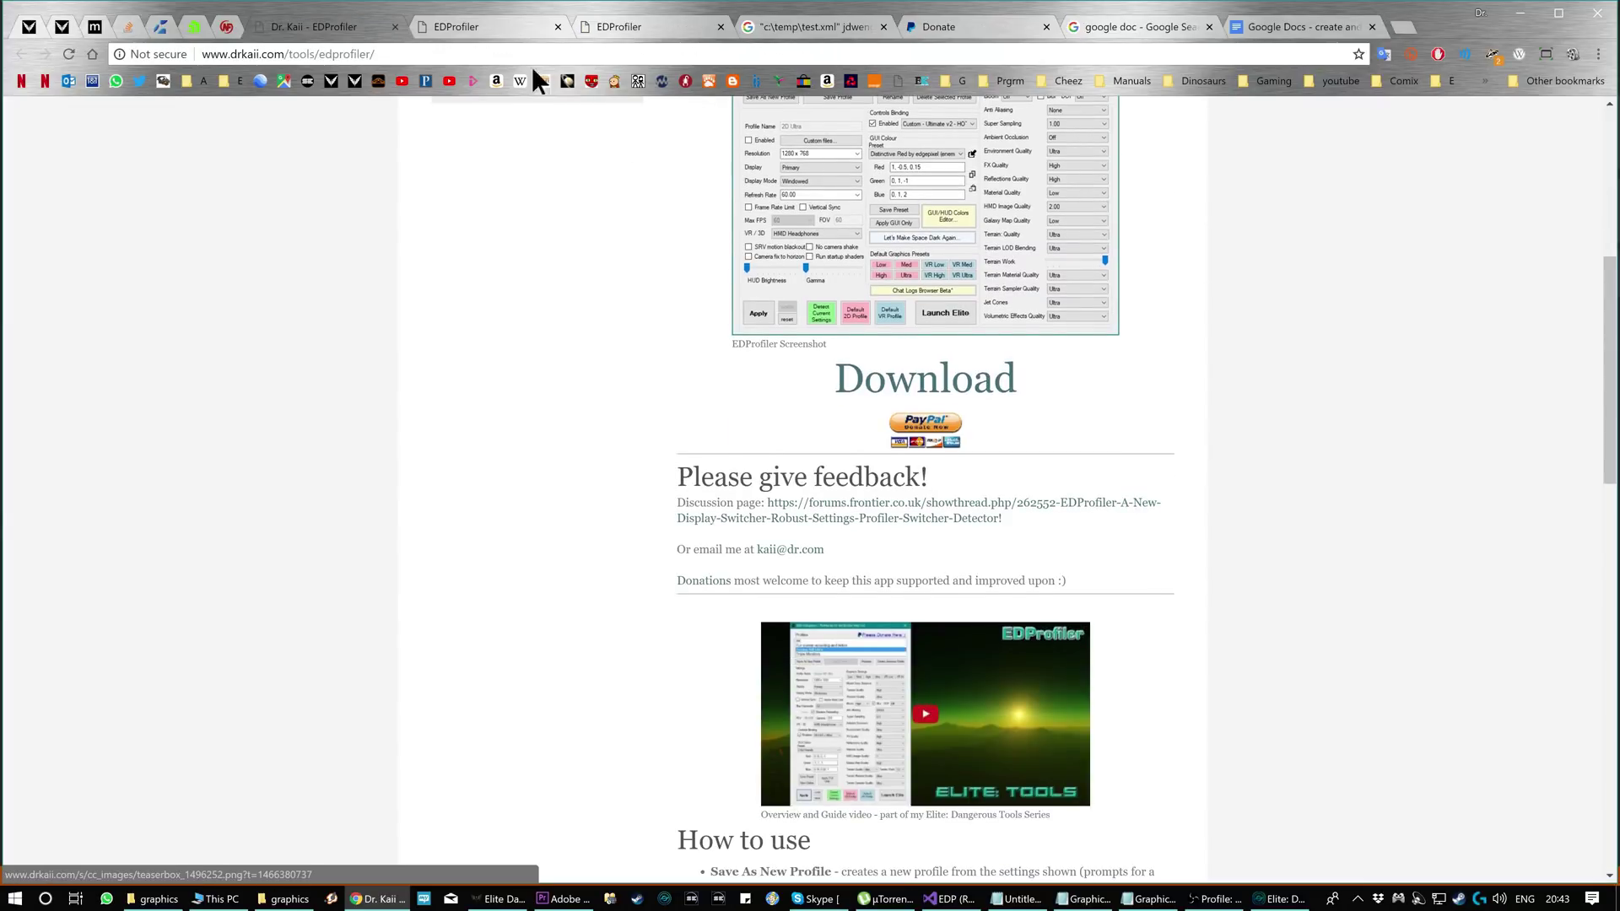
left_click(458, 31)
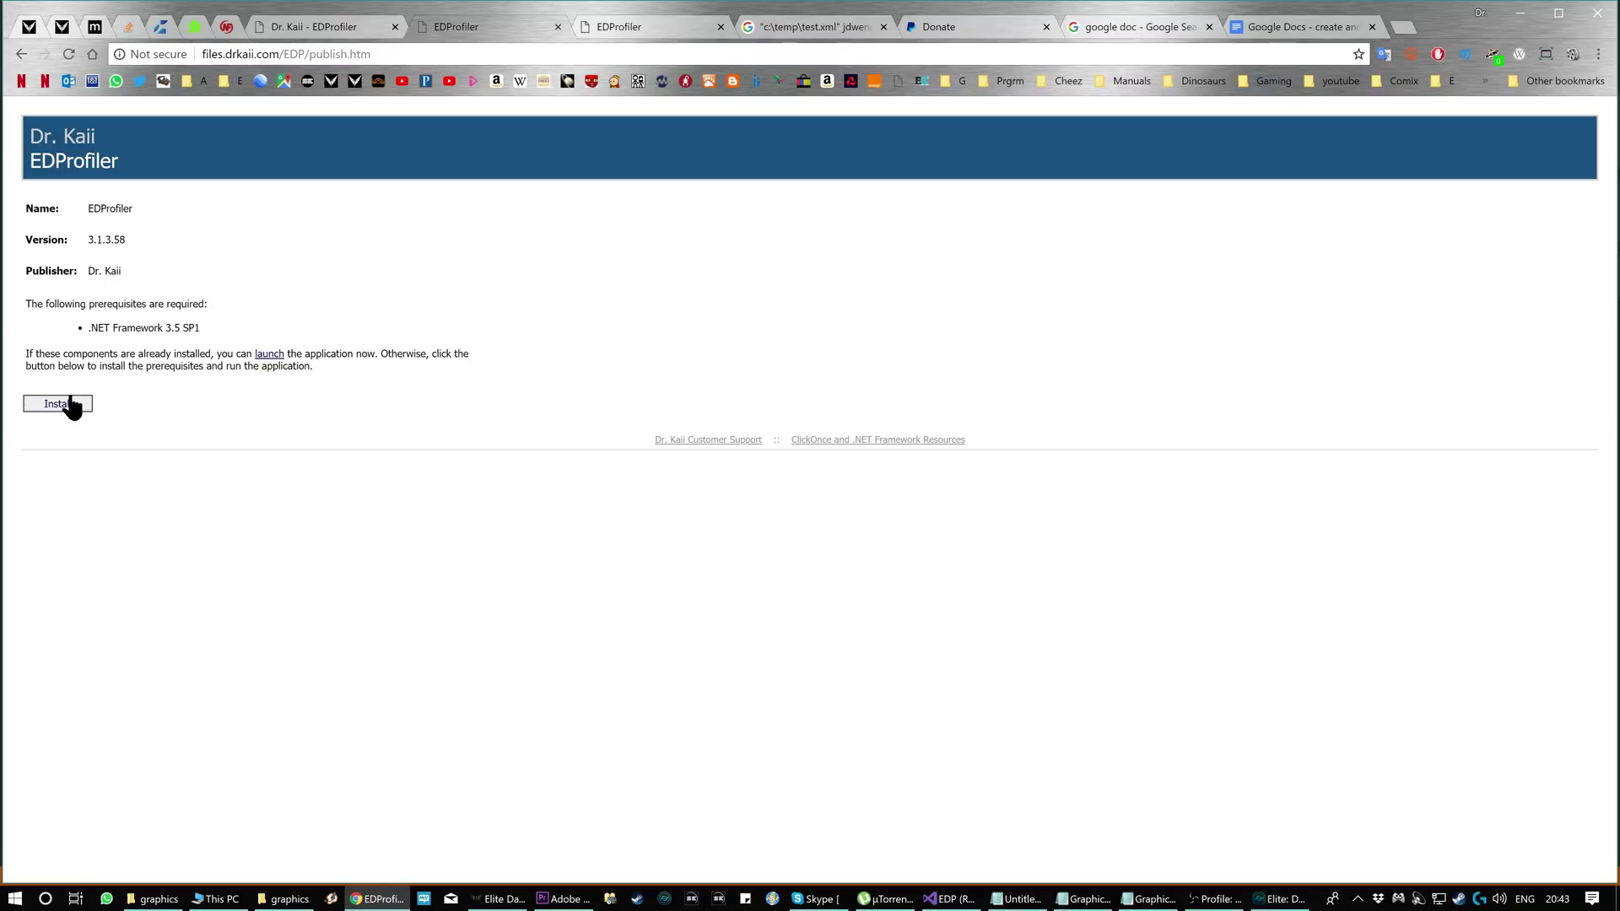
Step: Switch back to Elite: Dangerous Profiler and close the extra settings for VR Planets Python
left_click(1279, 898)
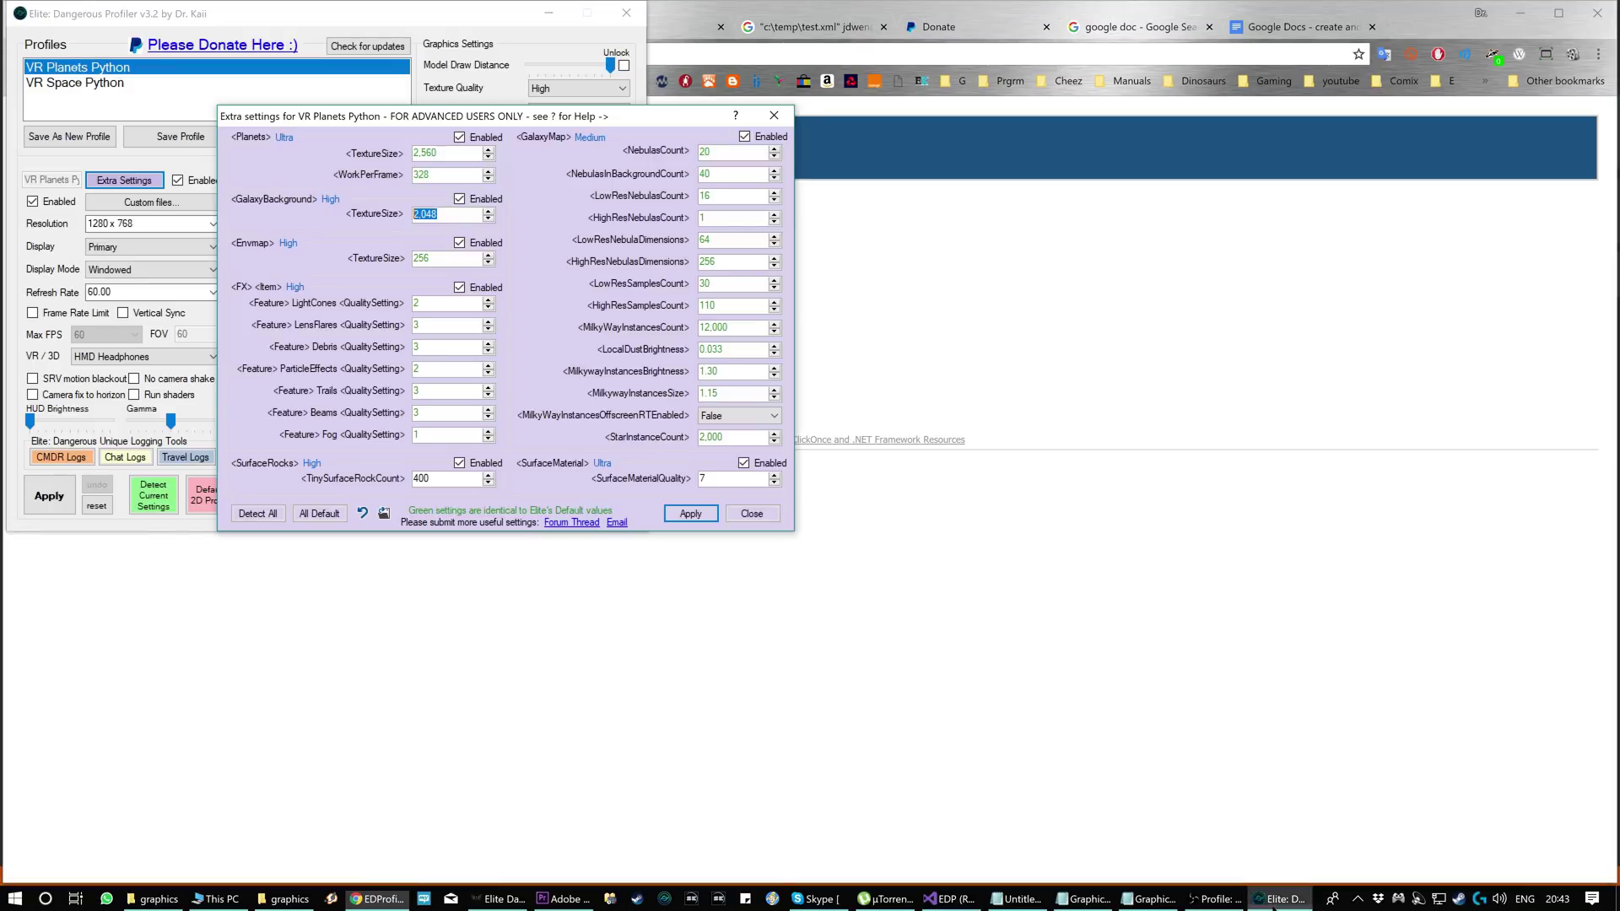
left_click(748, 517)
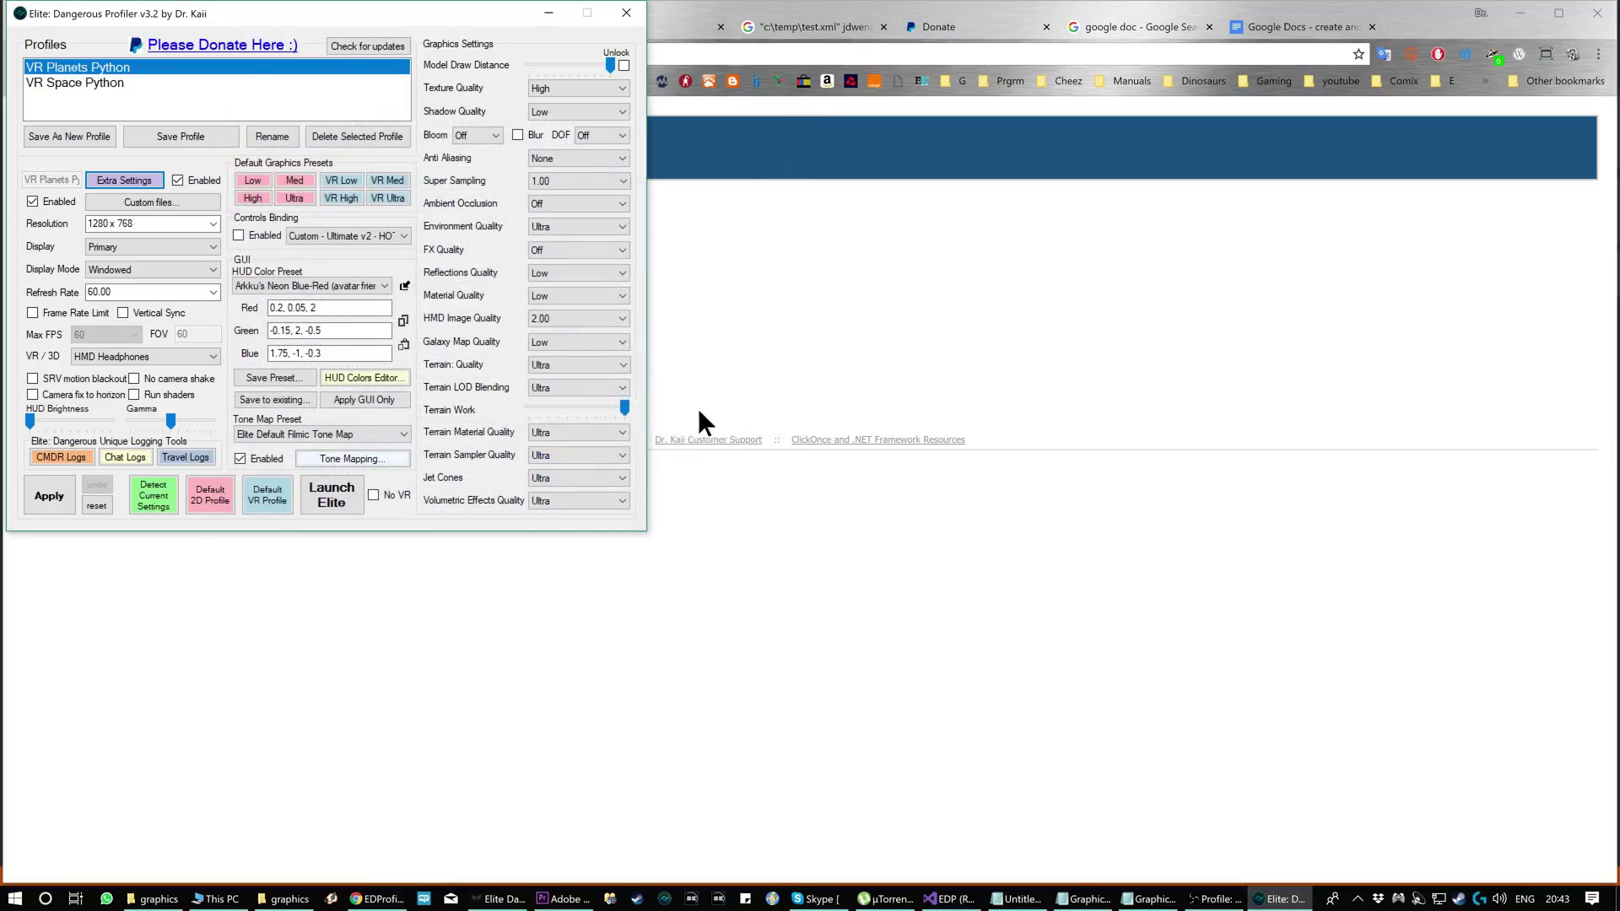